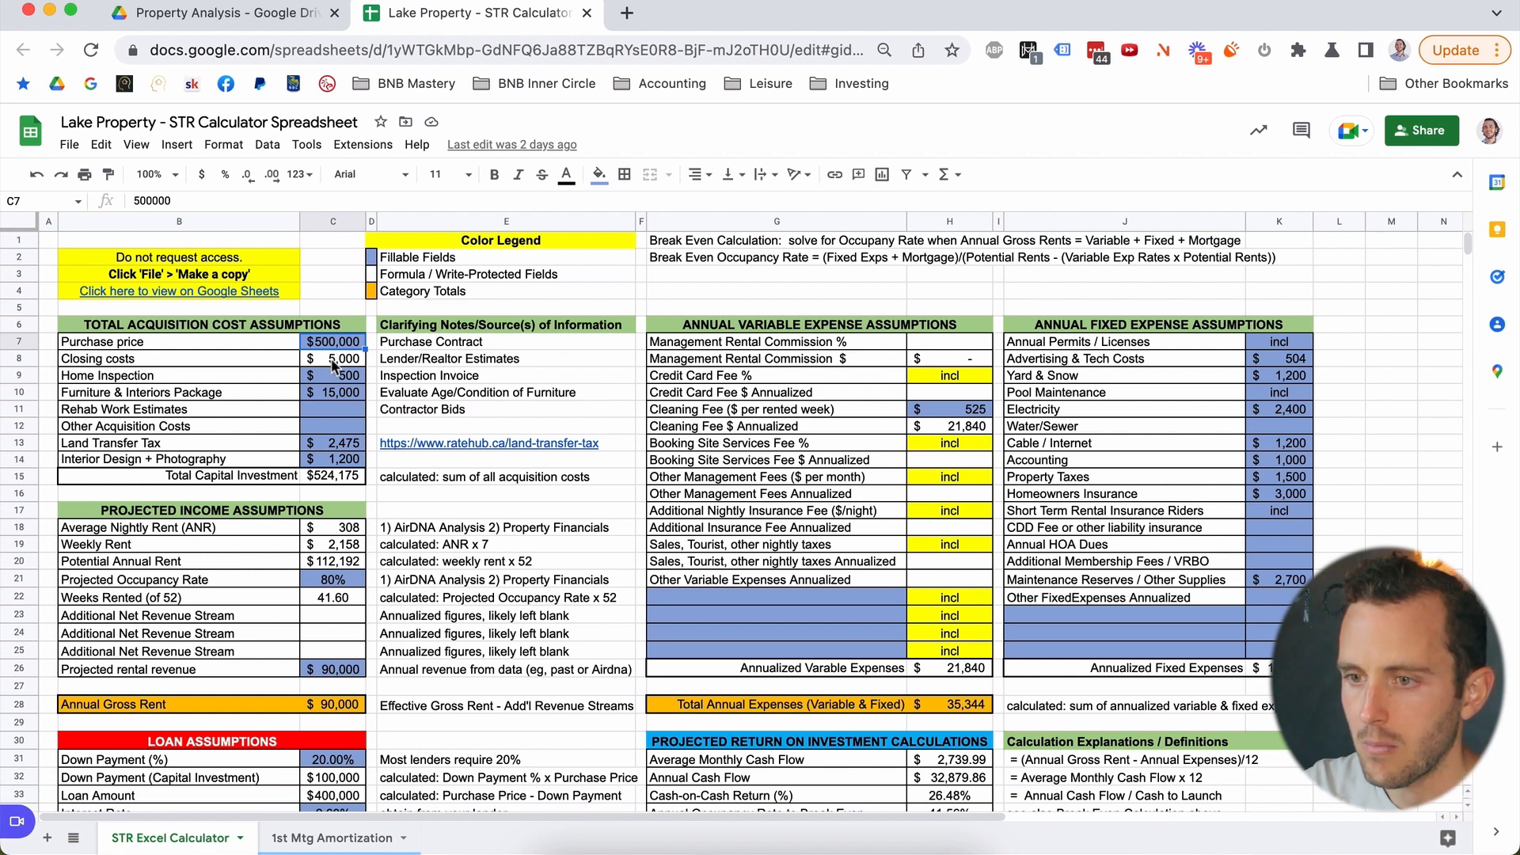
Look over the calculator's sections and inspect the acquisition cost cells from closing costs through the furniture and interiors package.
{"action": "scroll", "coordinate": [332, 365], "scroll_direction": "down", "scroll_amount": 4}
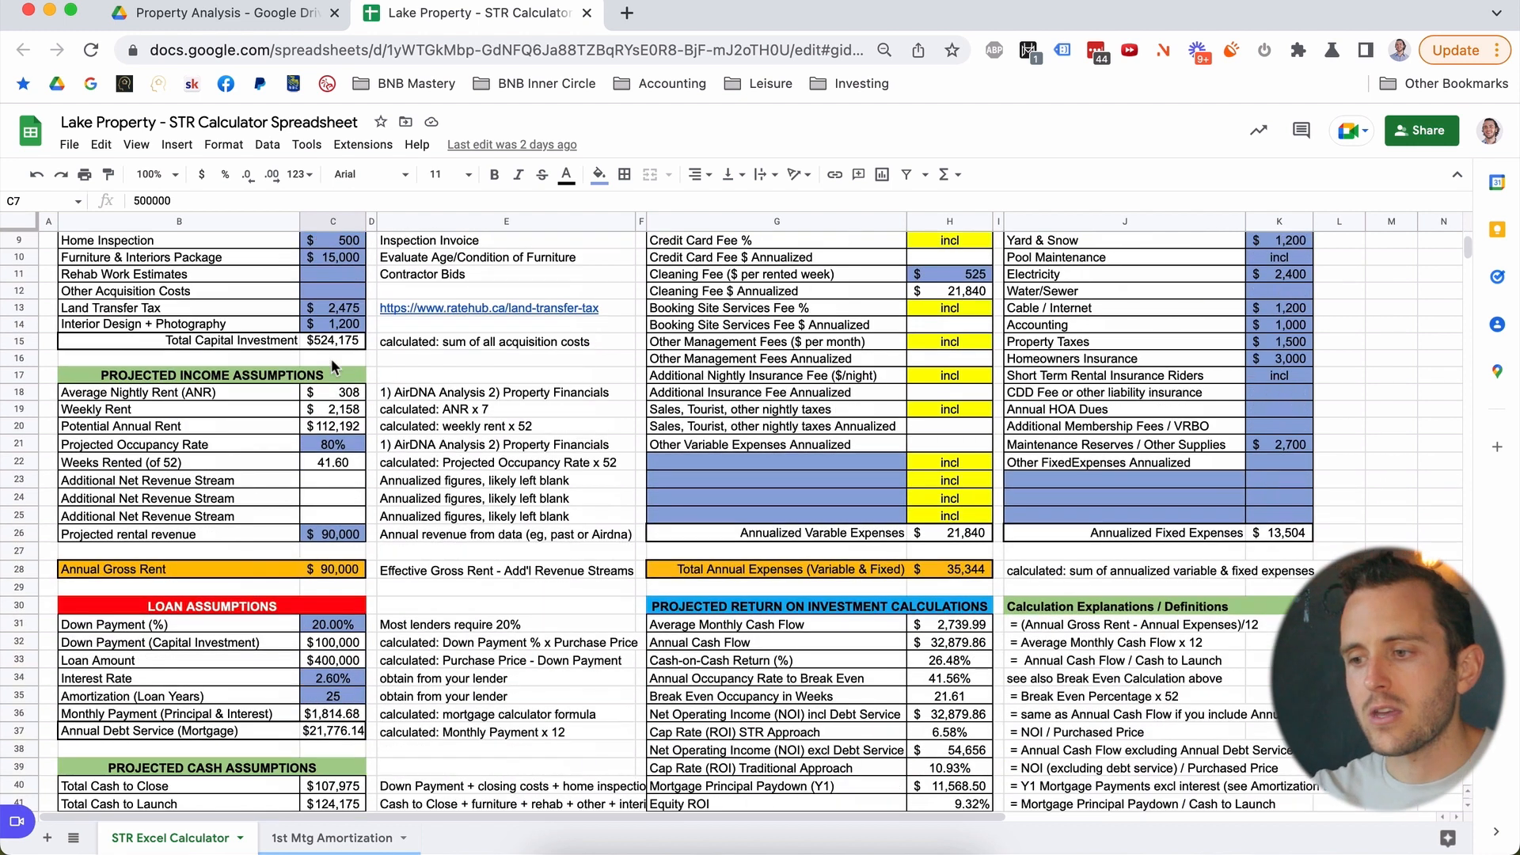
{"action": "scroll", "coordinate": [332, 364], "scroll_direction": "down", "scroll_amount": 1}
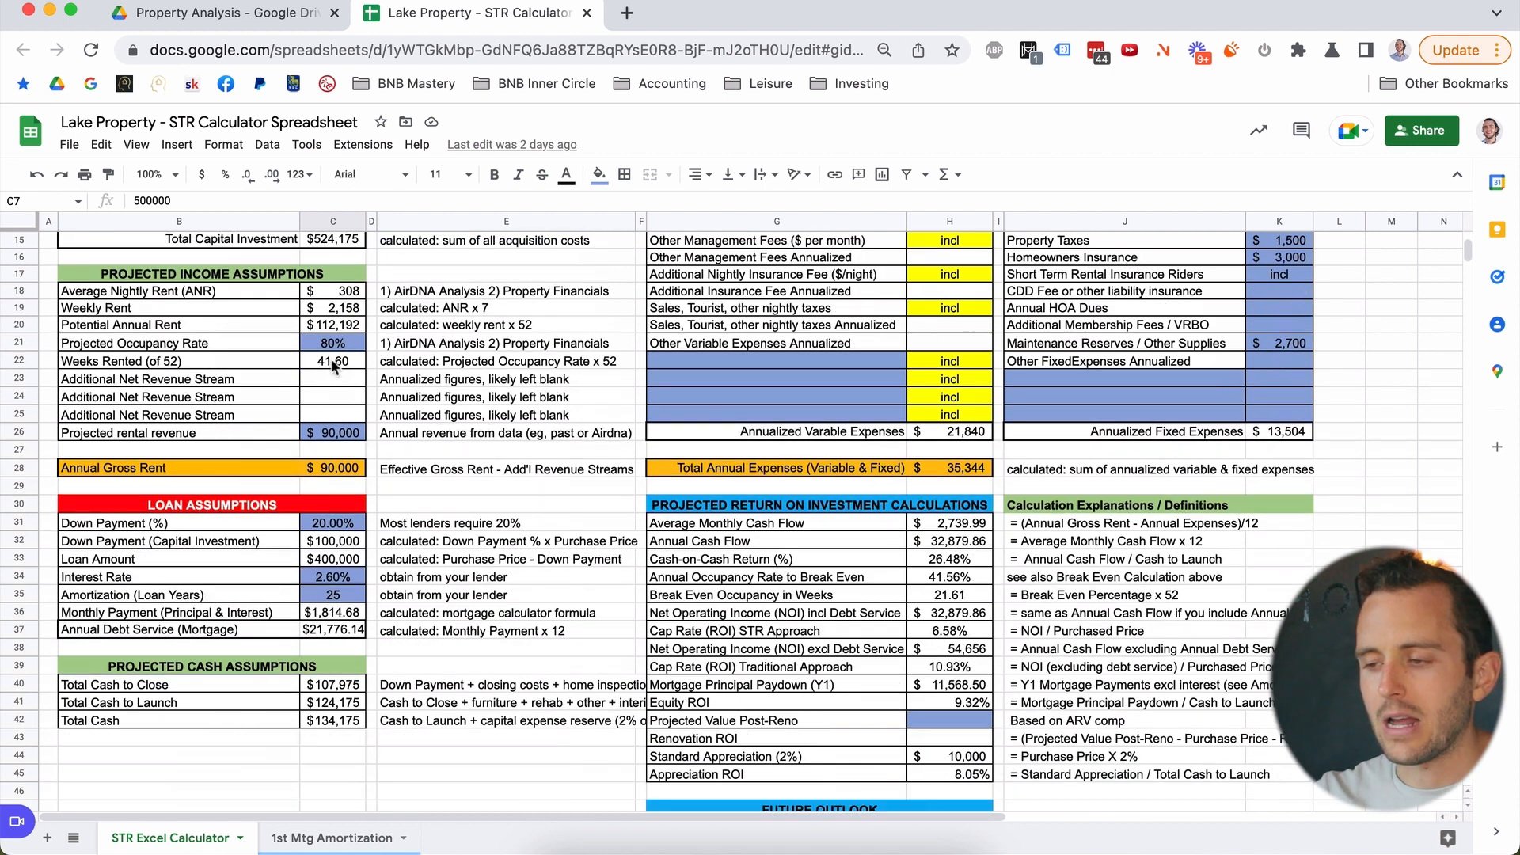
{"action": "scroll", "coordinate": [332, 364], "scroll_direction": "up", "scroll_amount": 5}
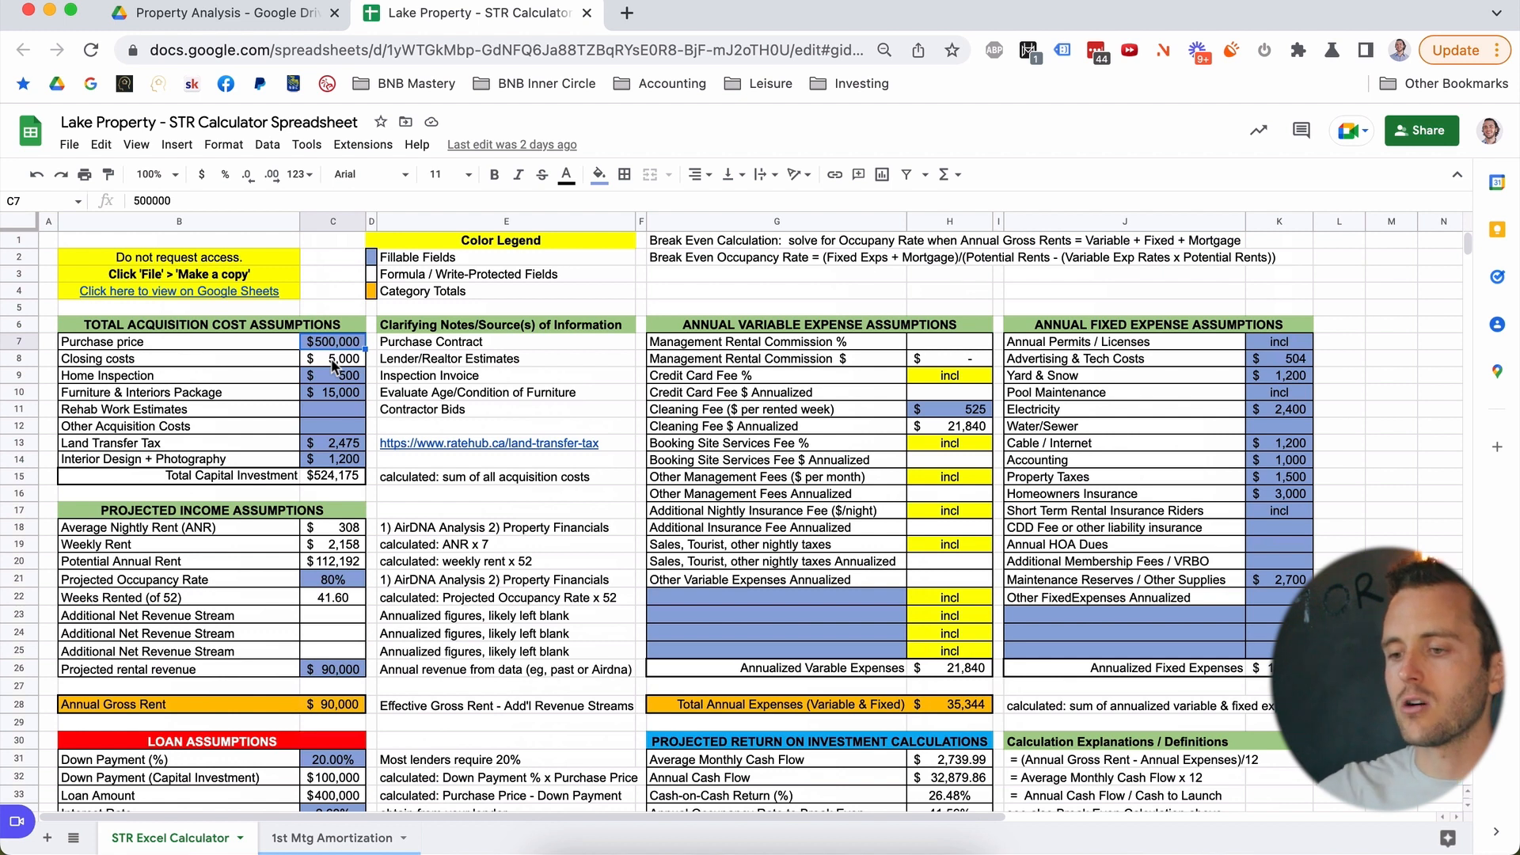
{"action": "scroll", "coordinate": [332, 364], "scroll_direction": "down", "scroll_amount": 4}
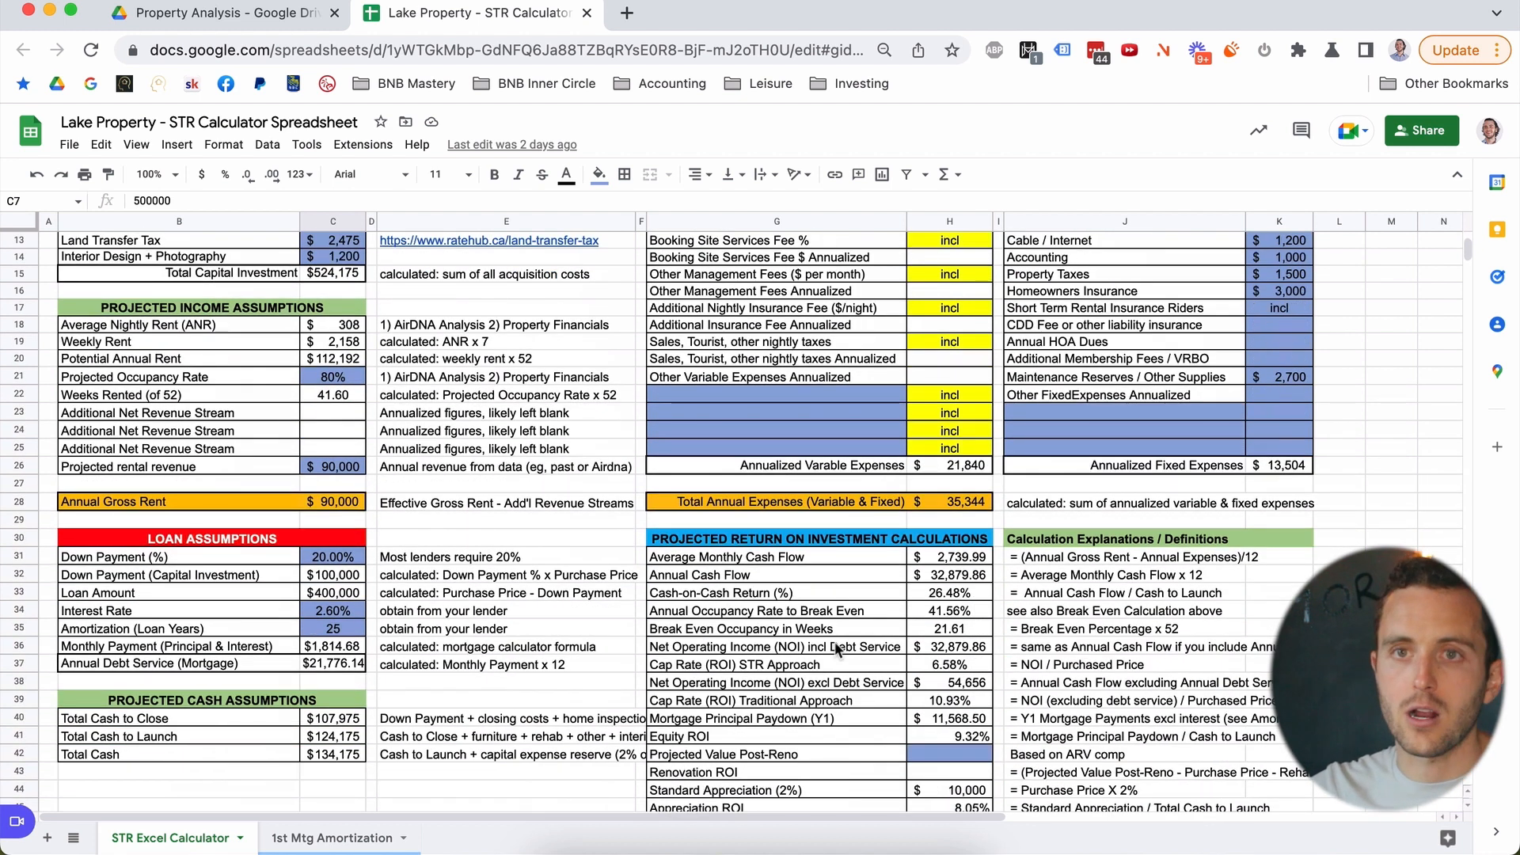
{"action": "scroll", "coordinate": [834, 642], "scroll_direction": "up", "scroll_amount": 4}
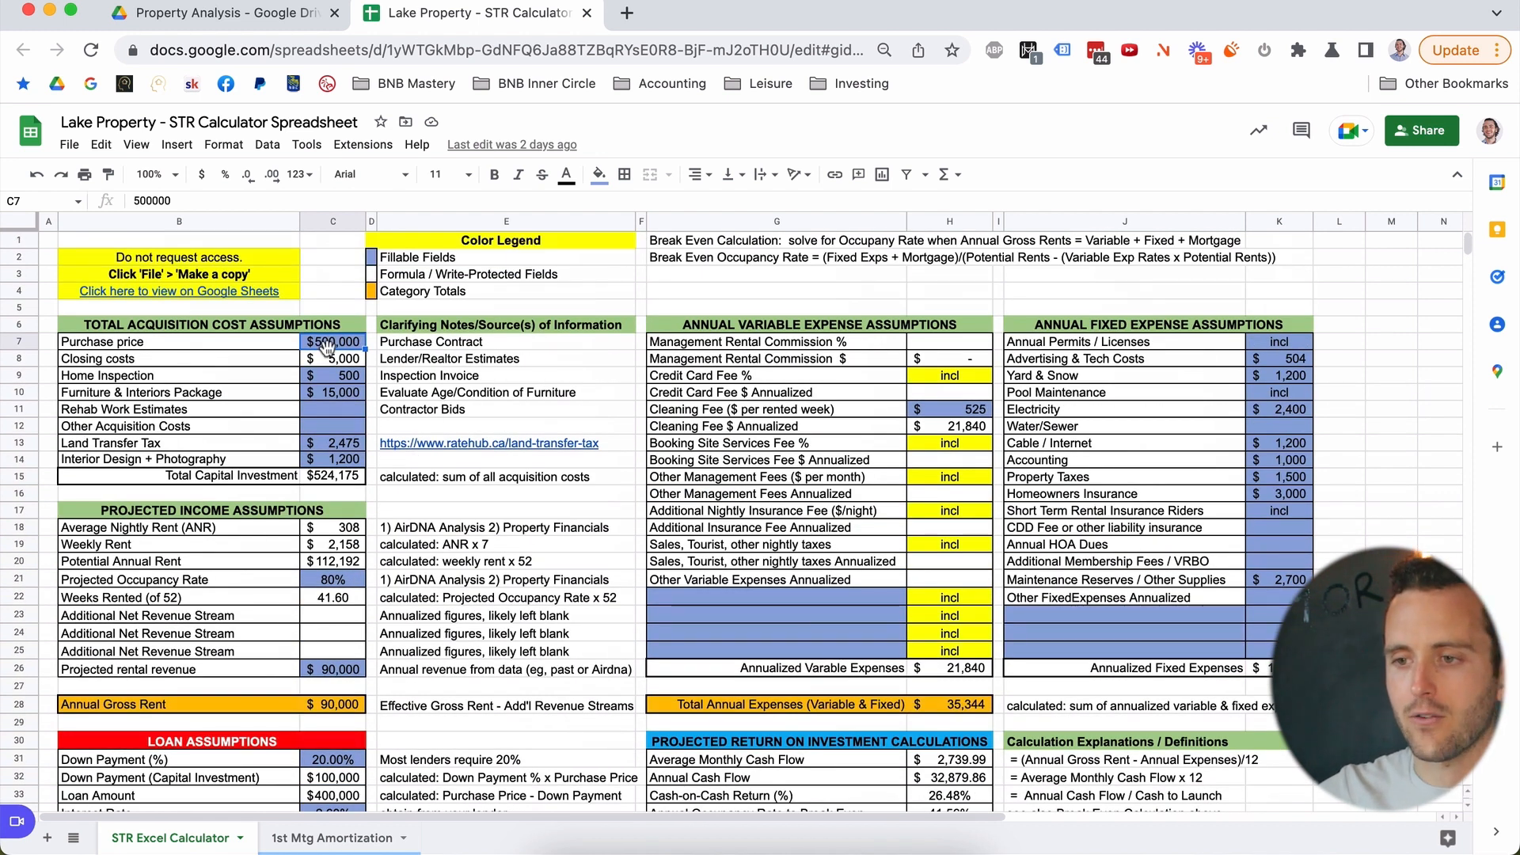
{"action": "key", "text": "Down"}
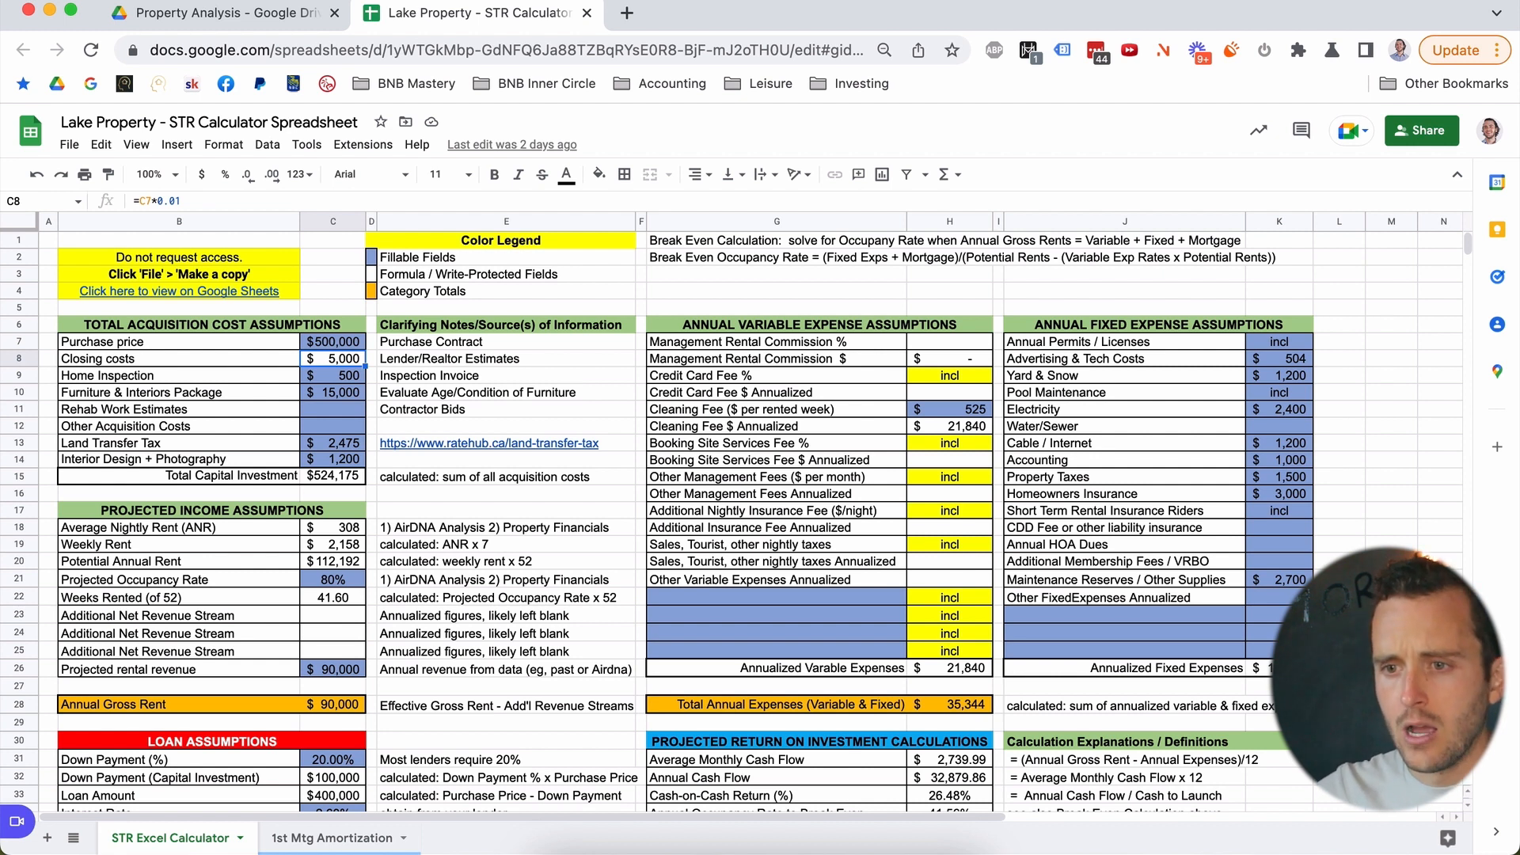
{"action": "key", "text": "Down"}
{"action": "key", "text": "Down"}
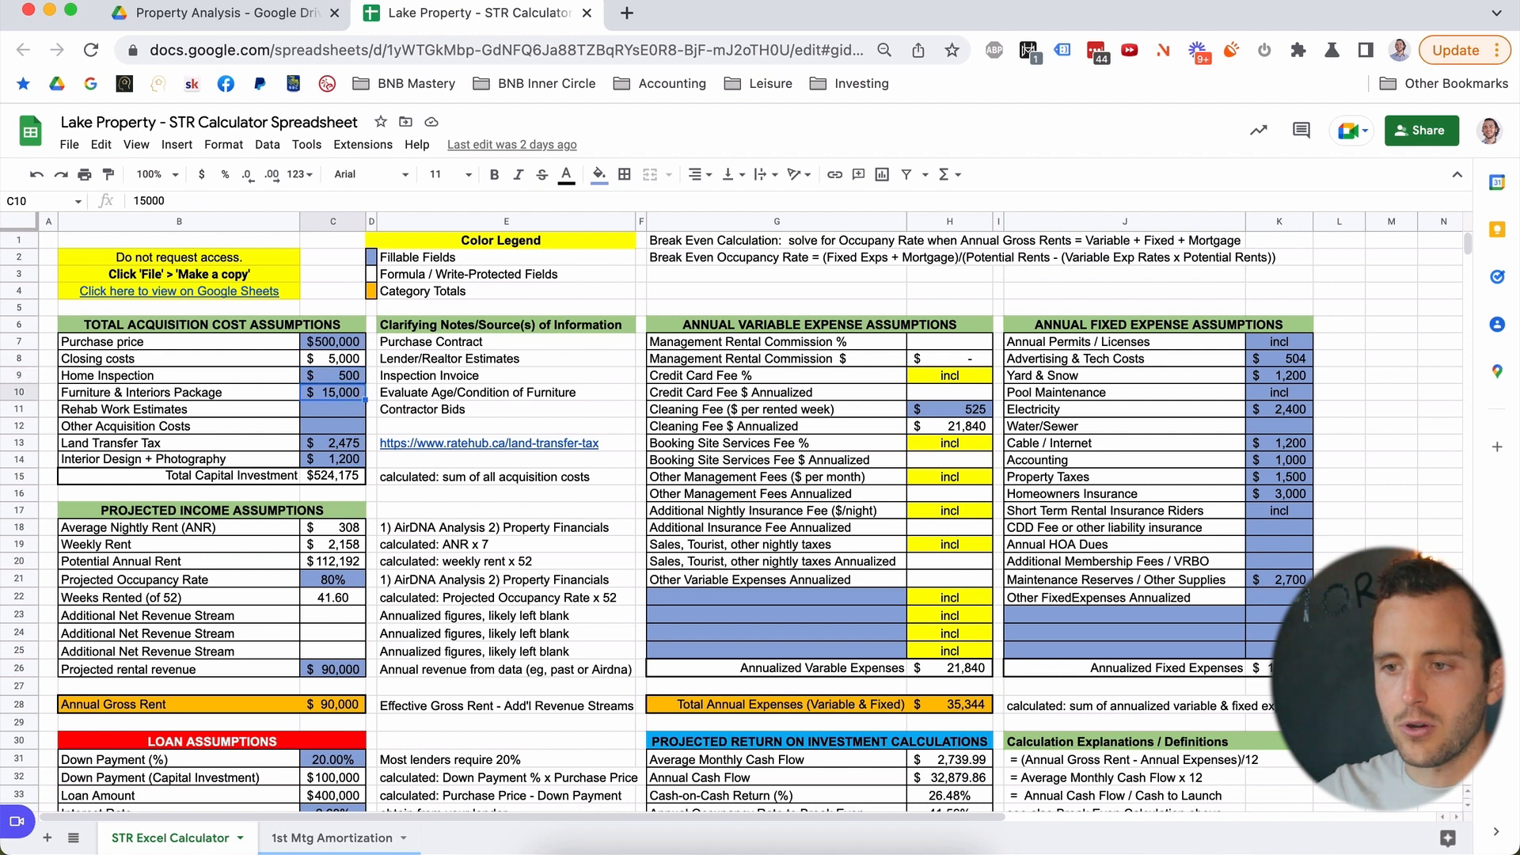
{"action": "key", "text": "Up"}
{"action": "key", "text": "Down"}
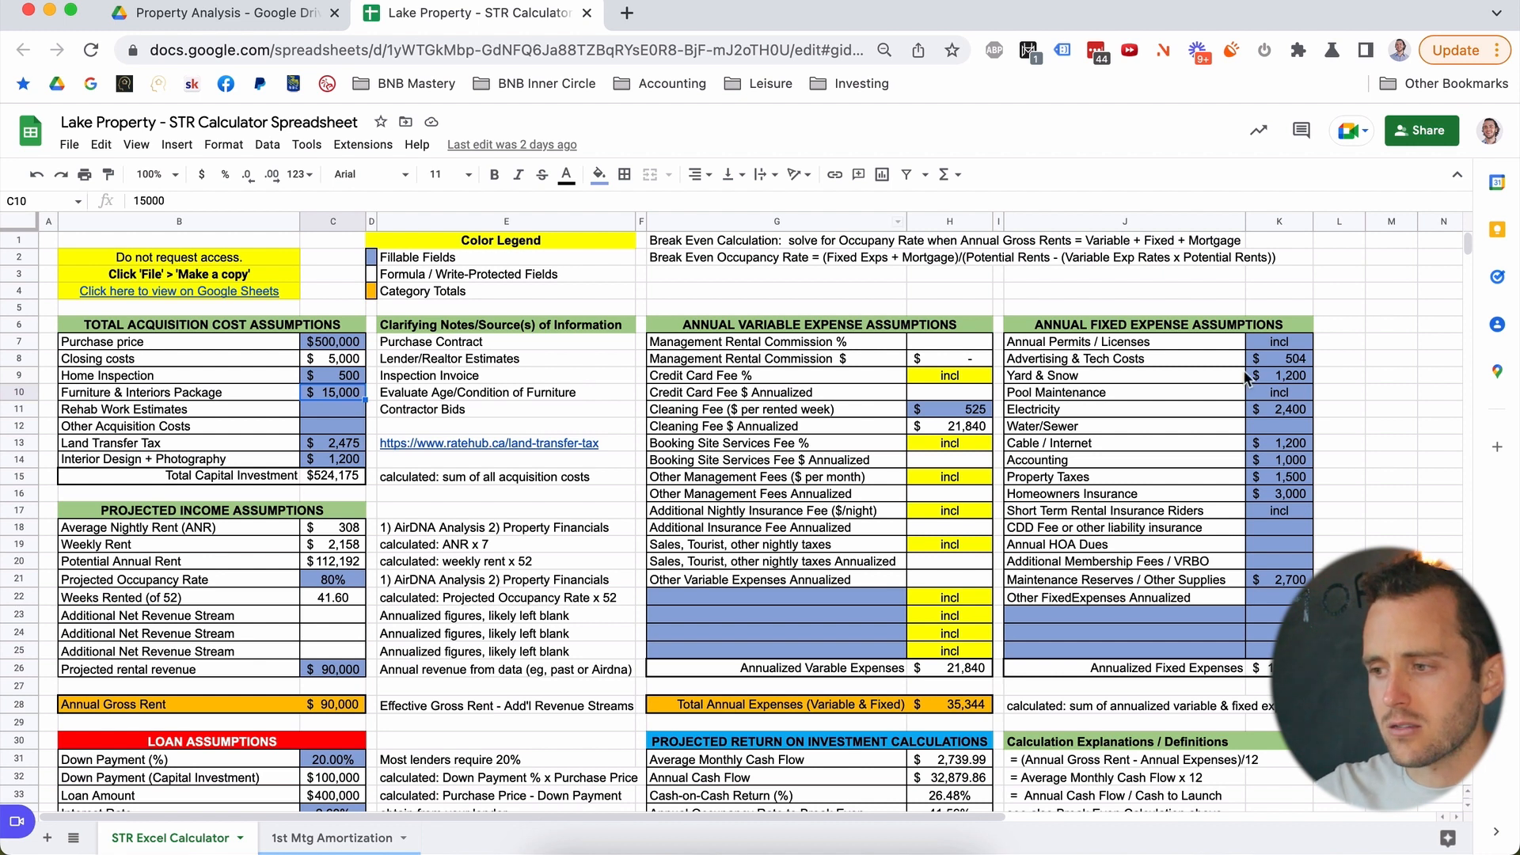
Reset the fill color of the Maintenance Reserves / Other Supplies amount in the annual fixed expenses.
{"action": "left_click", "coordinate": [1296, 584]}
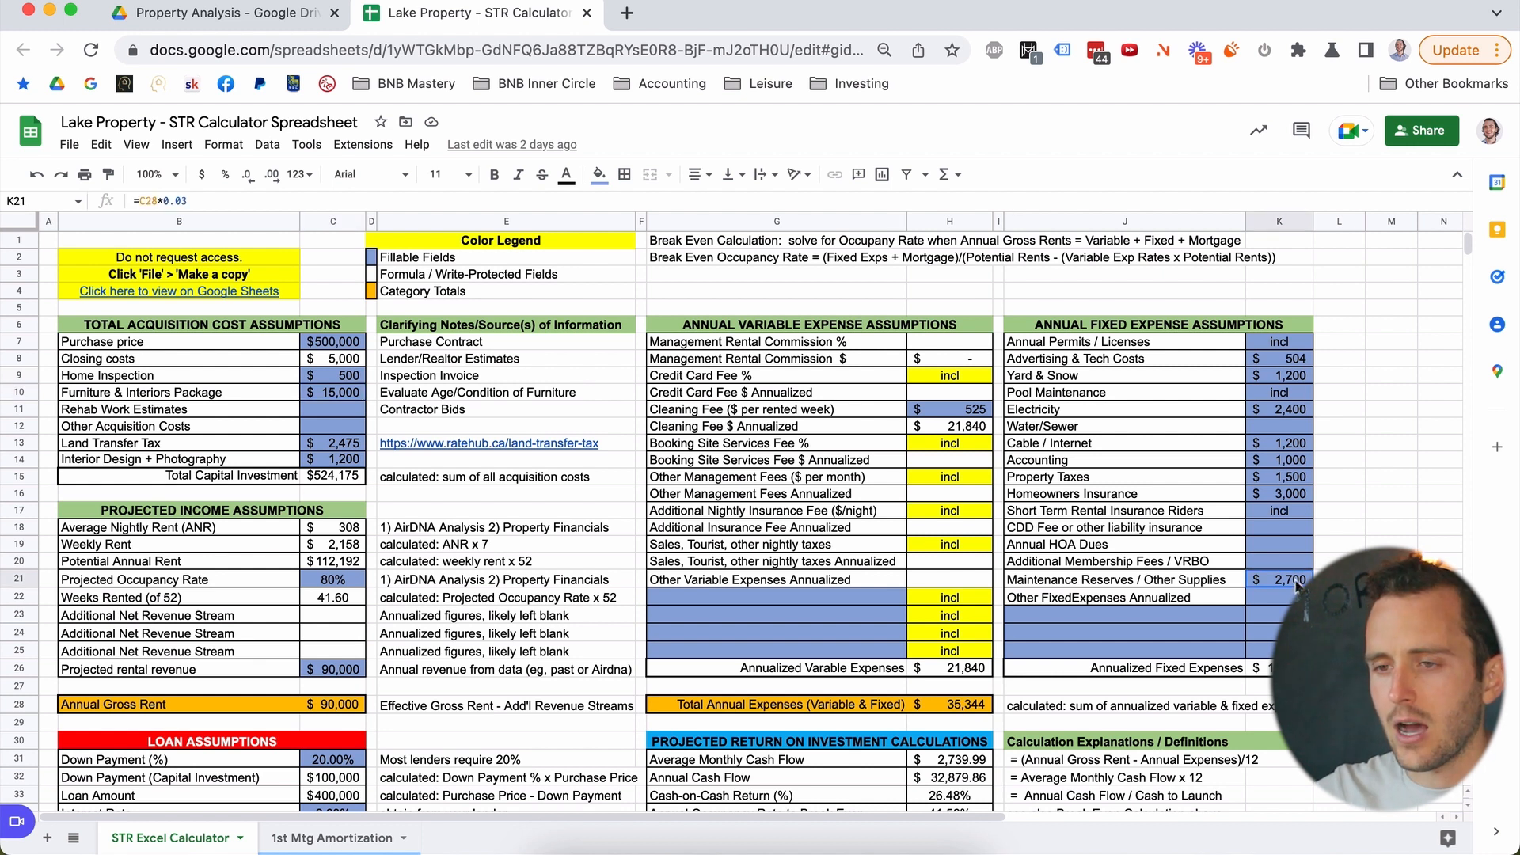
{"action": "left_click", "coordinate": [599, 175]}
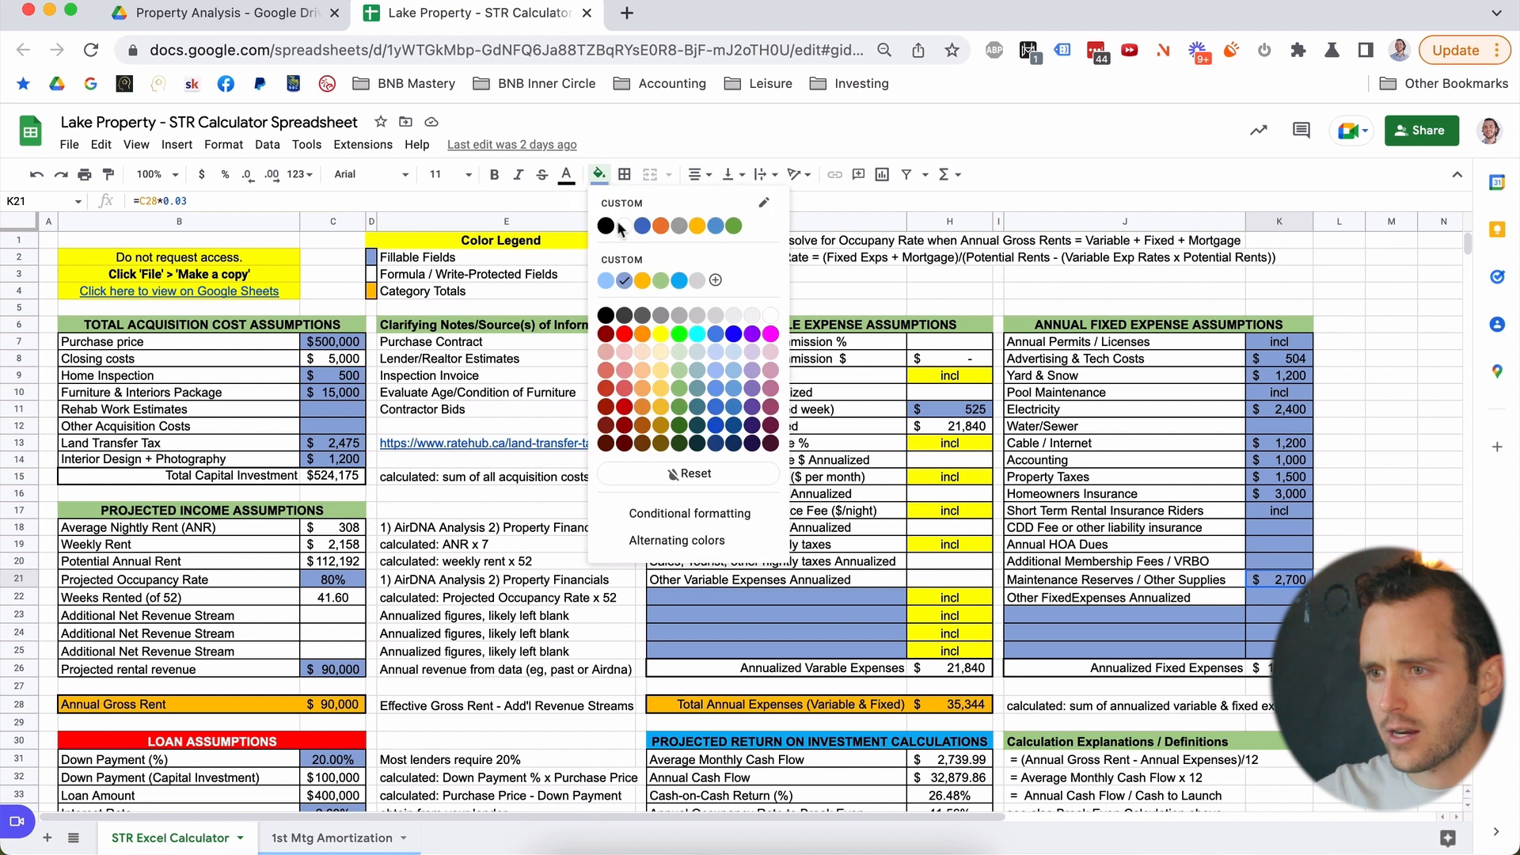
{"action": "left_click", "coordinate": [650, 479]}
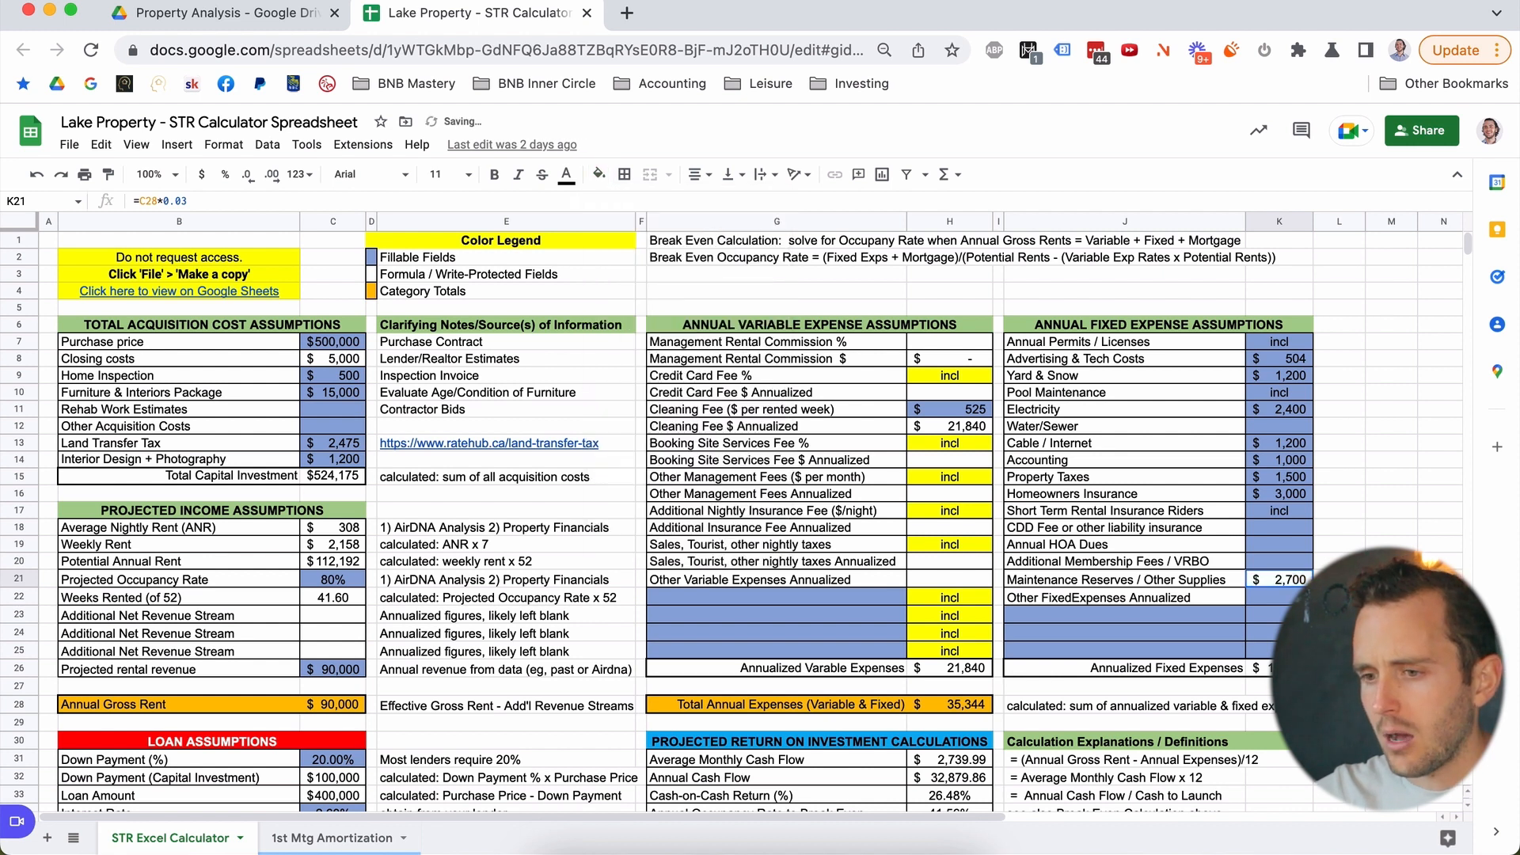
Review the acquisition cost inputs from the purchase price down to other acquisition costs, including home inspection, furniture and rehab work.
{"action": "left_click", "coordinate": [331, 349]}
{"action": "key", "text": "Down"}
{"action": "key", "text": "Down"}
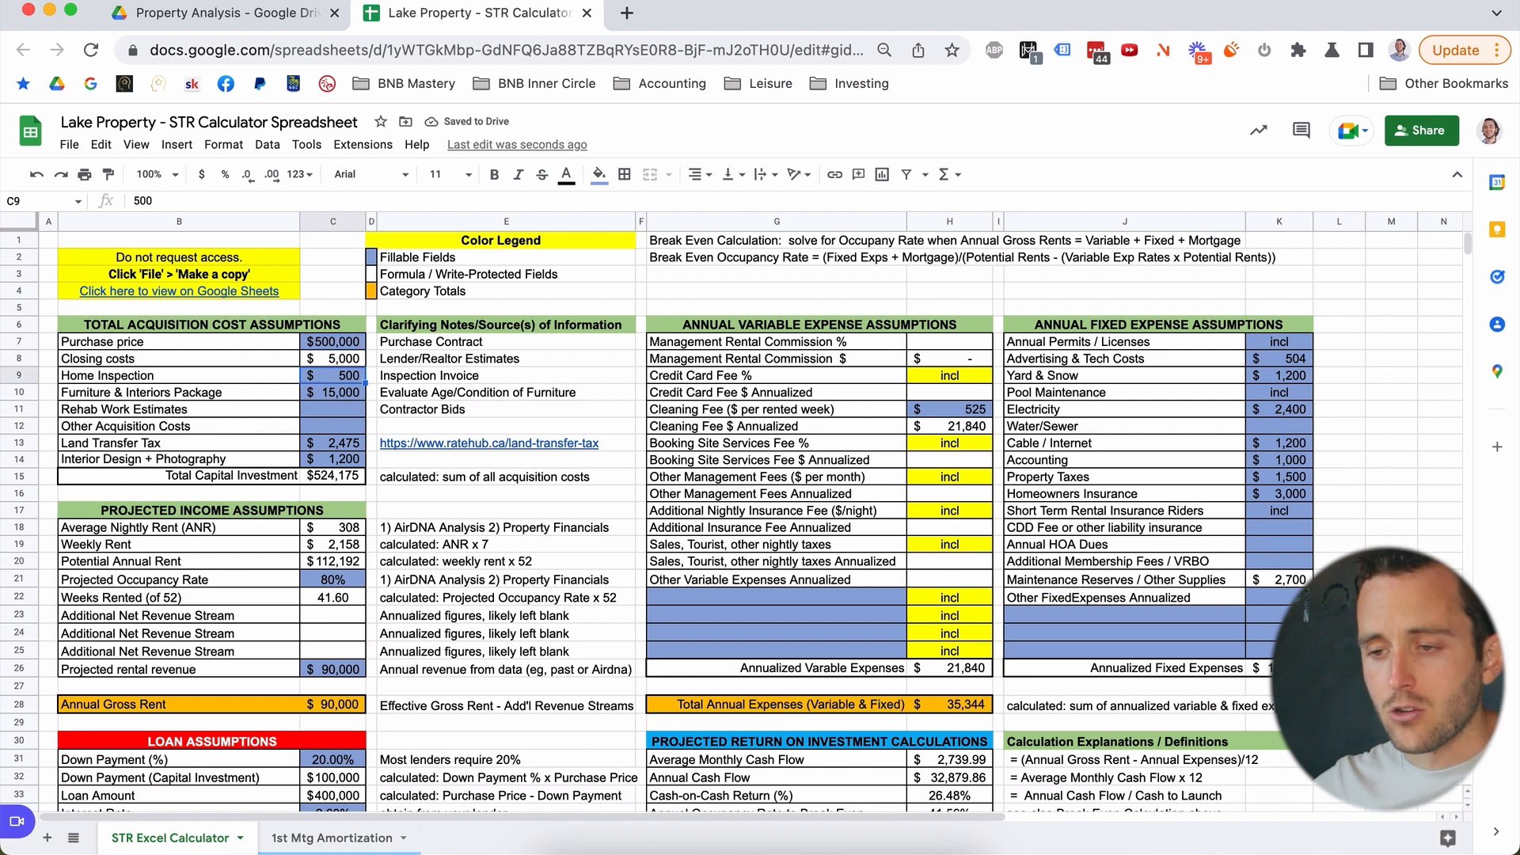
{"action": "key", "text": "Down"}
{"action": "key", "text": "Up"}
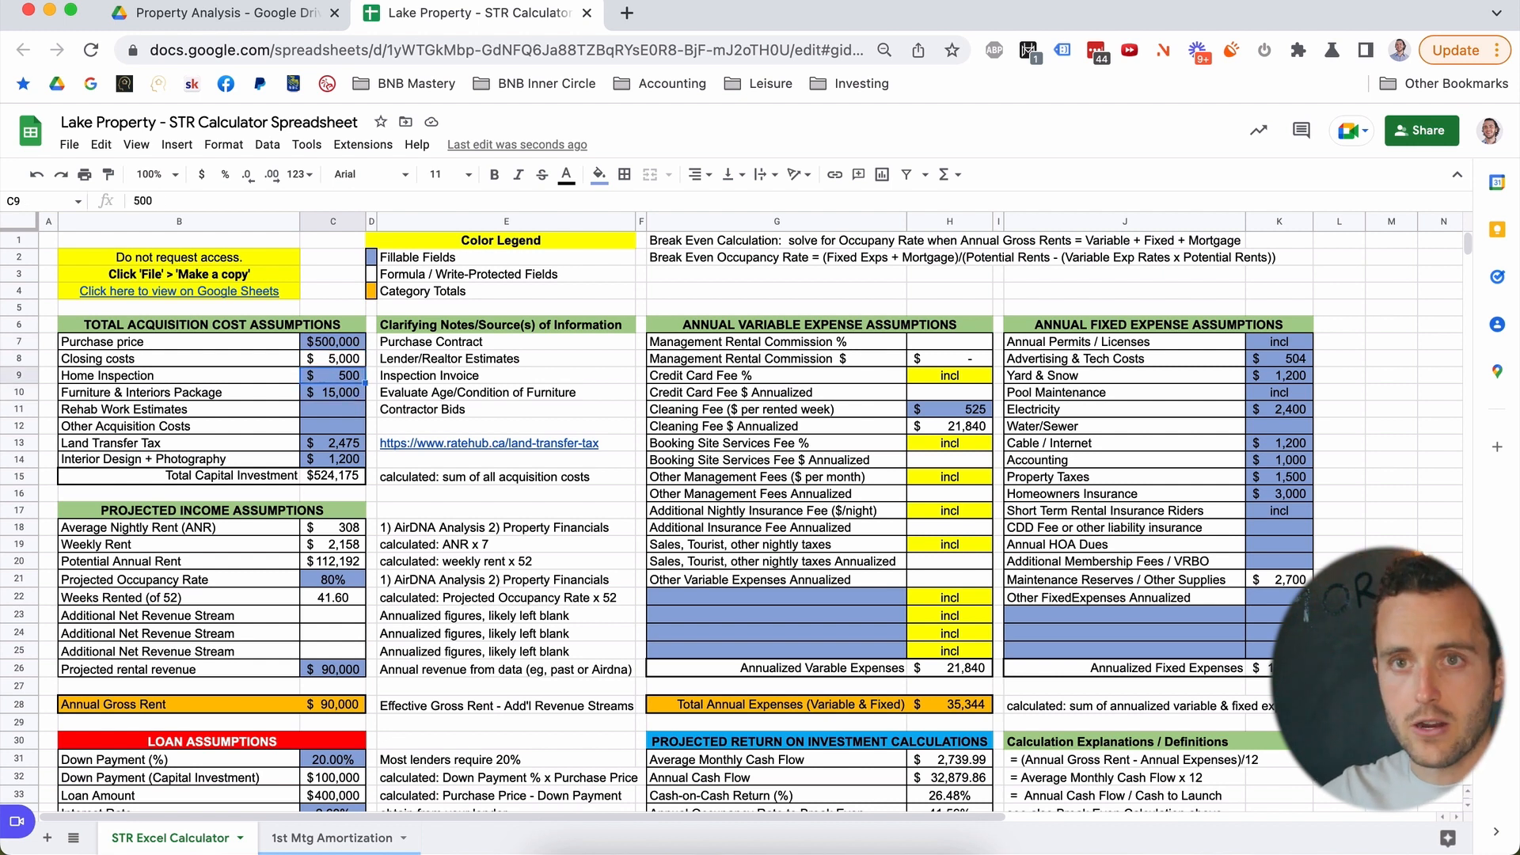
{"action": "key", "text": "Down"}
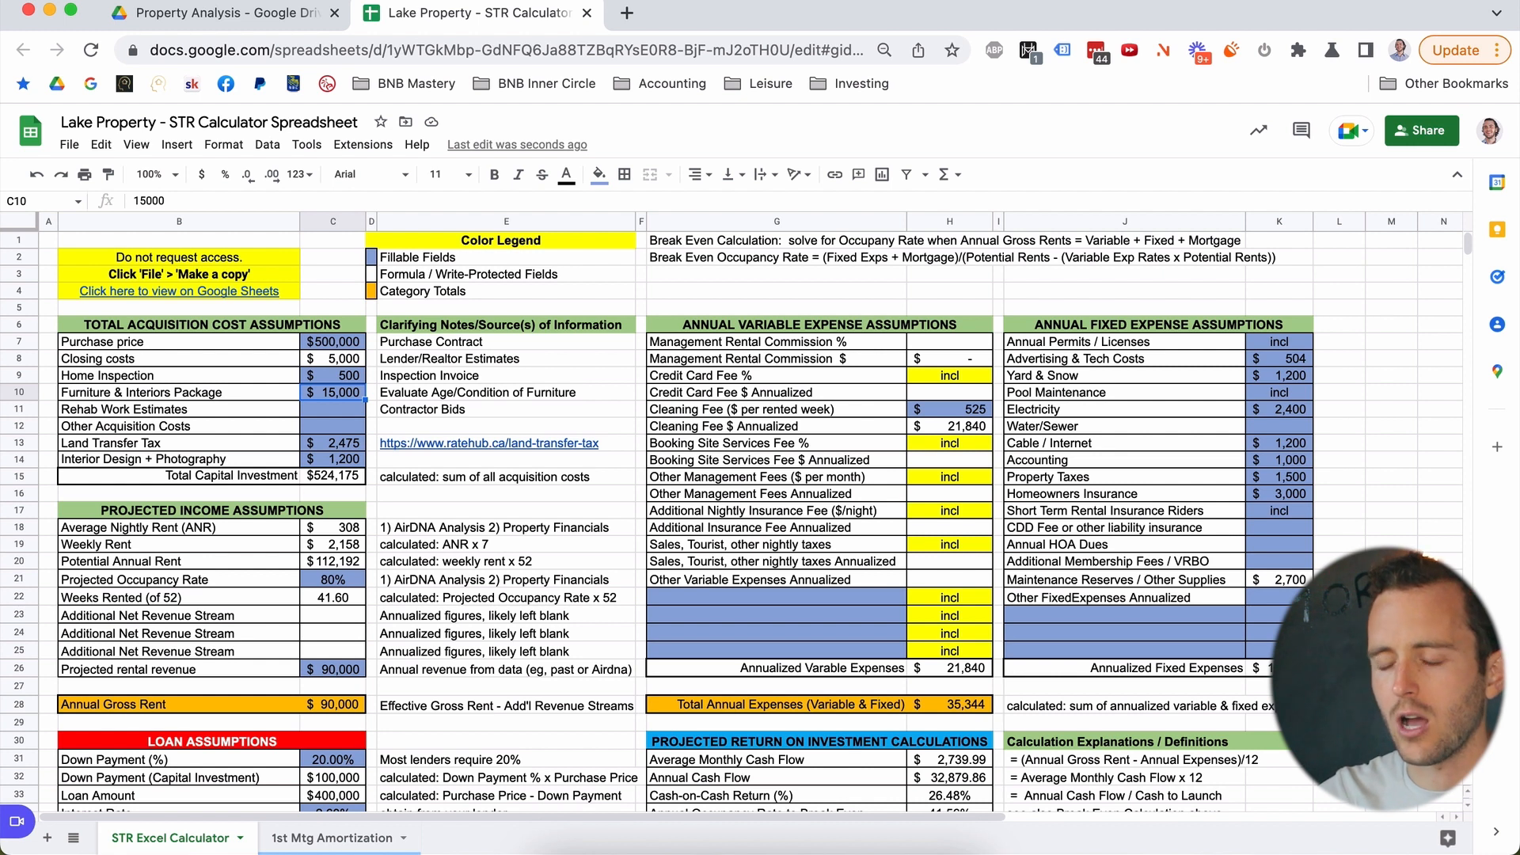
{"action": "left_click", "coordinate": [332, 409]}
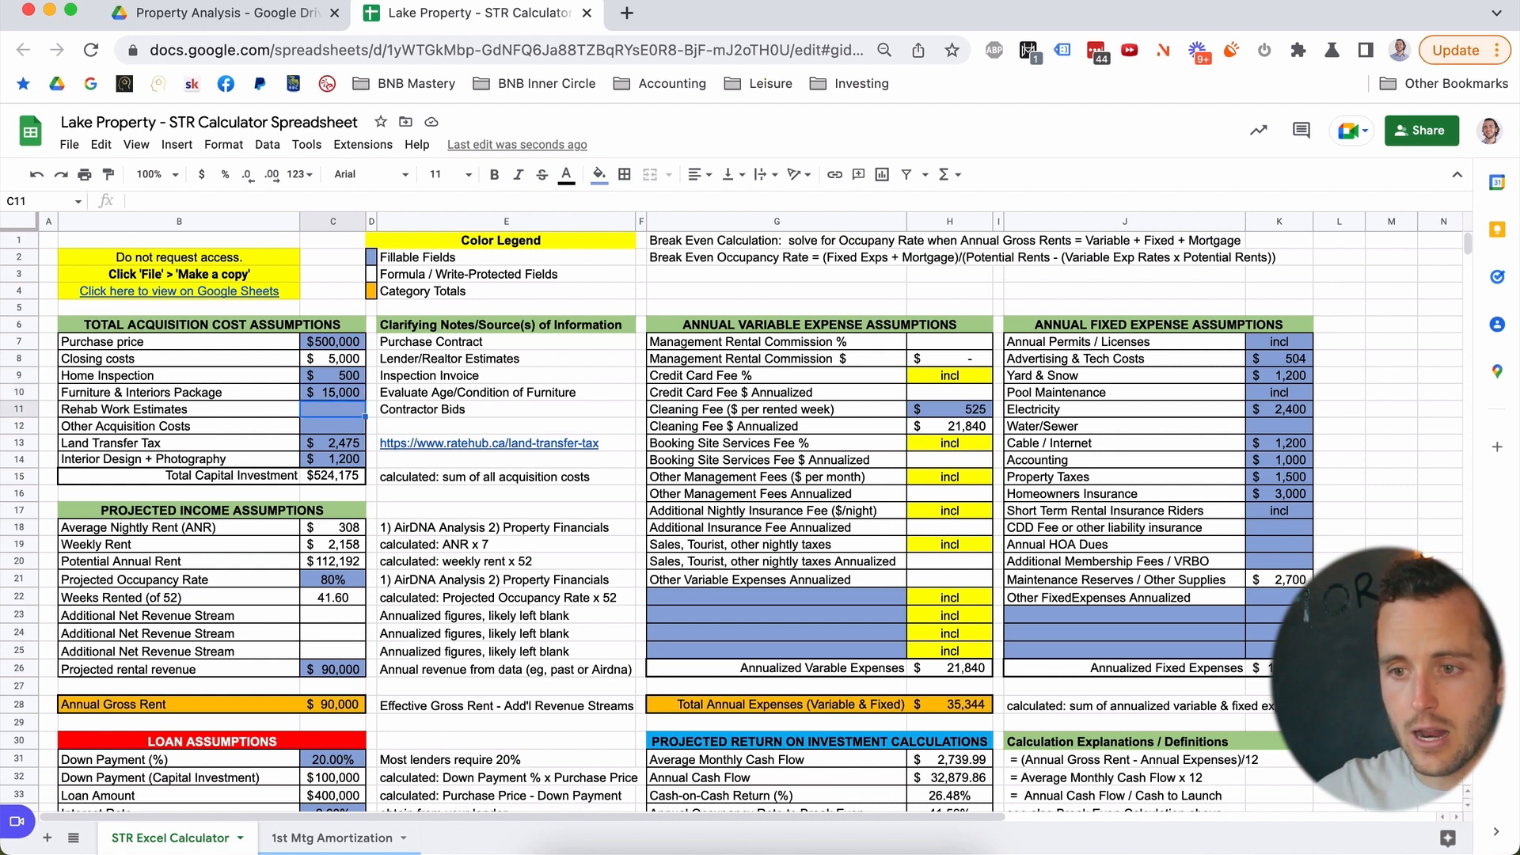
{"action": "left_click", "coordinate": [332, 426]}
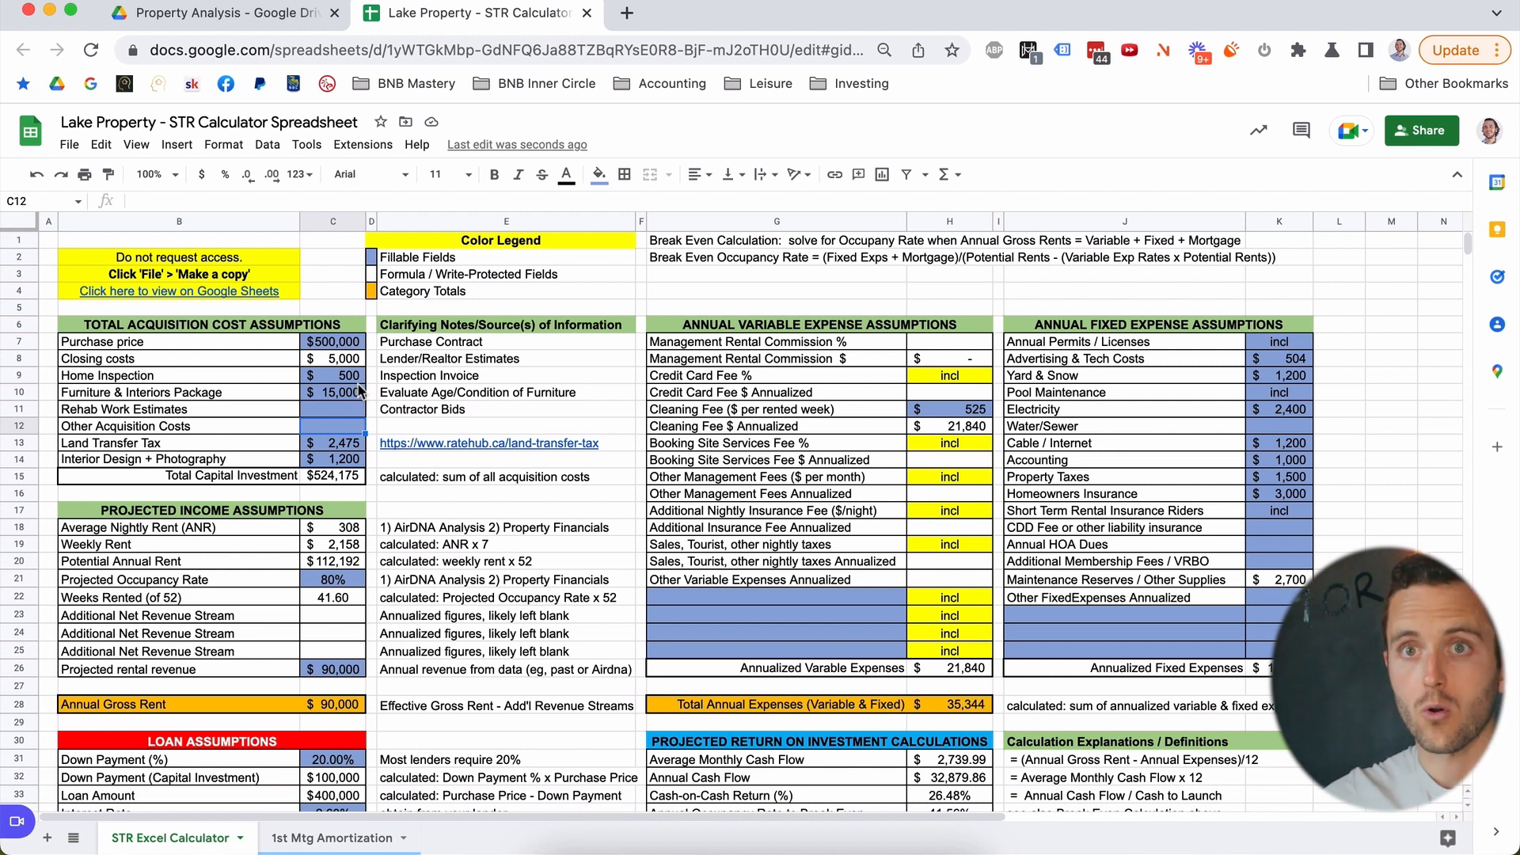
Examine the remaining acquisition costs, including the land transfer tax and its source link, interior design and photography, and the total capital investment formula.
{"action": "key", "text": "Up"}
{"action": "key", "text": "Up"}
{"action": "key", "text": "Up"}
{"action": "key", "text": "Down"}
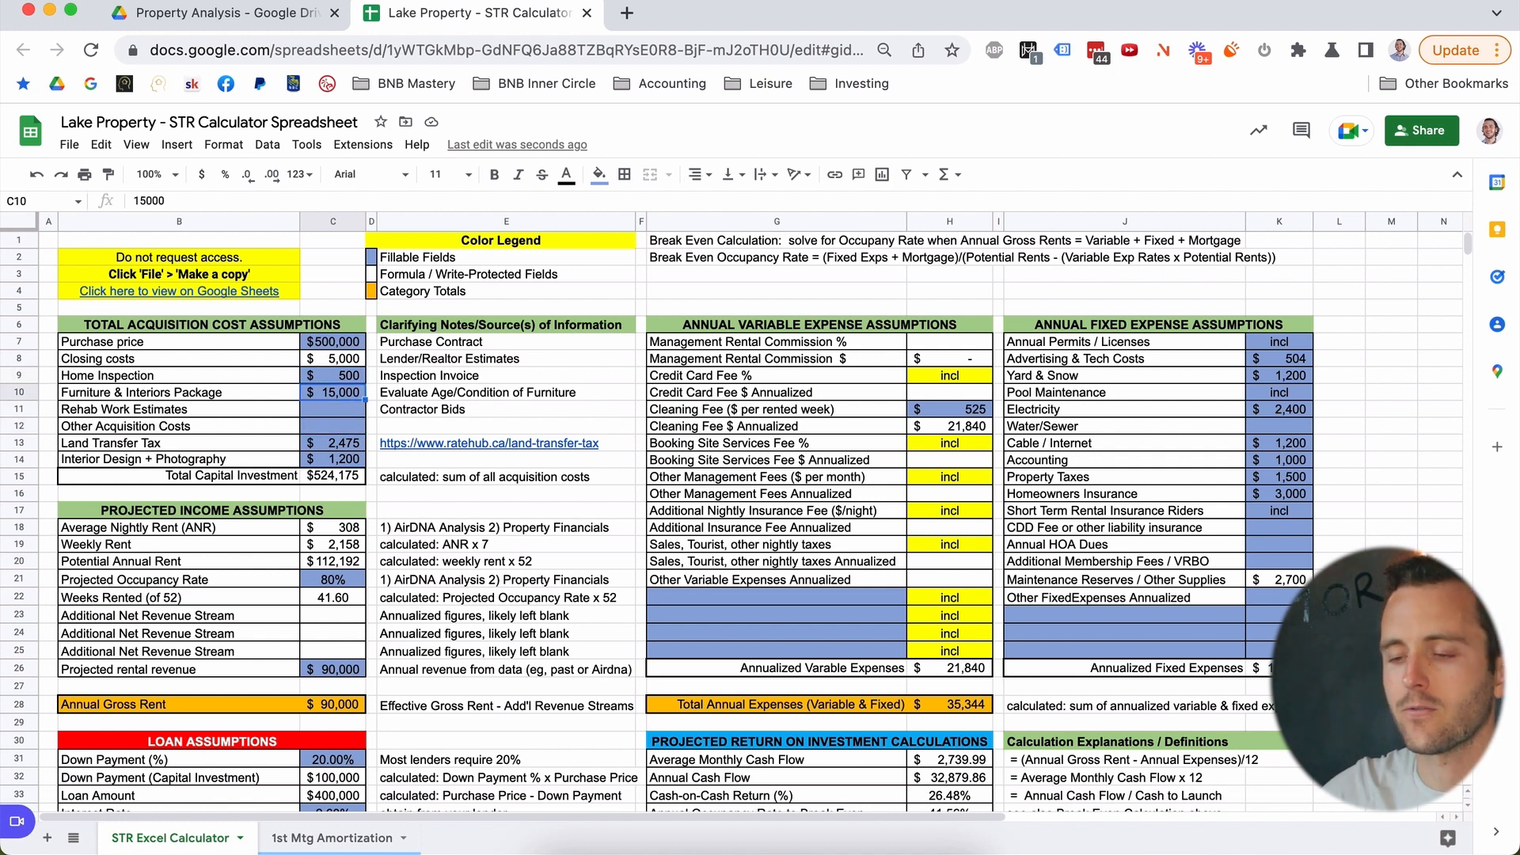
{"action": "key", "text": "Down"}
{"action": "key", "text": "Down"}
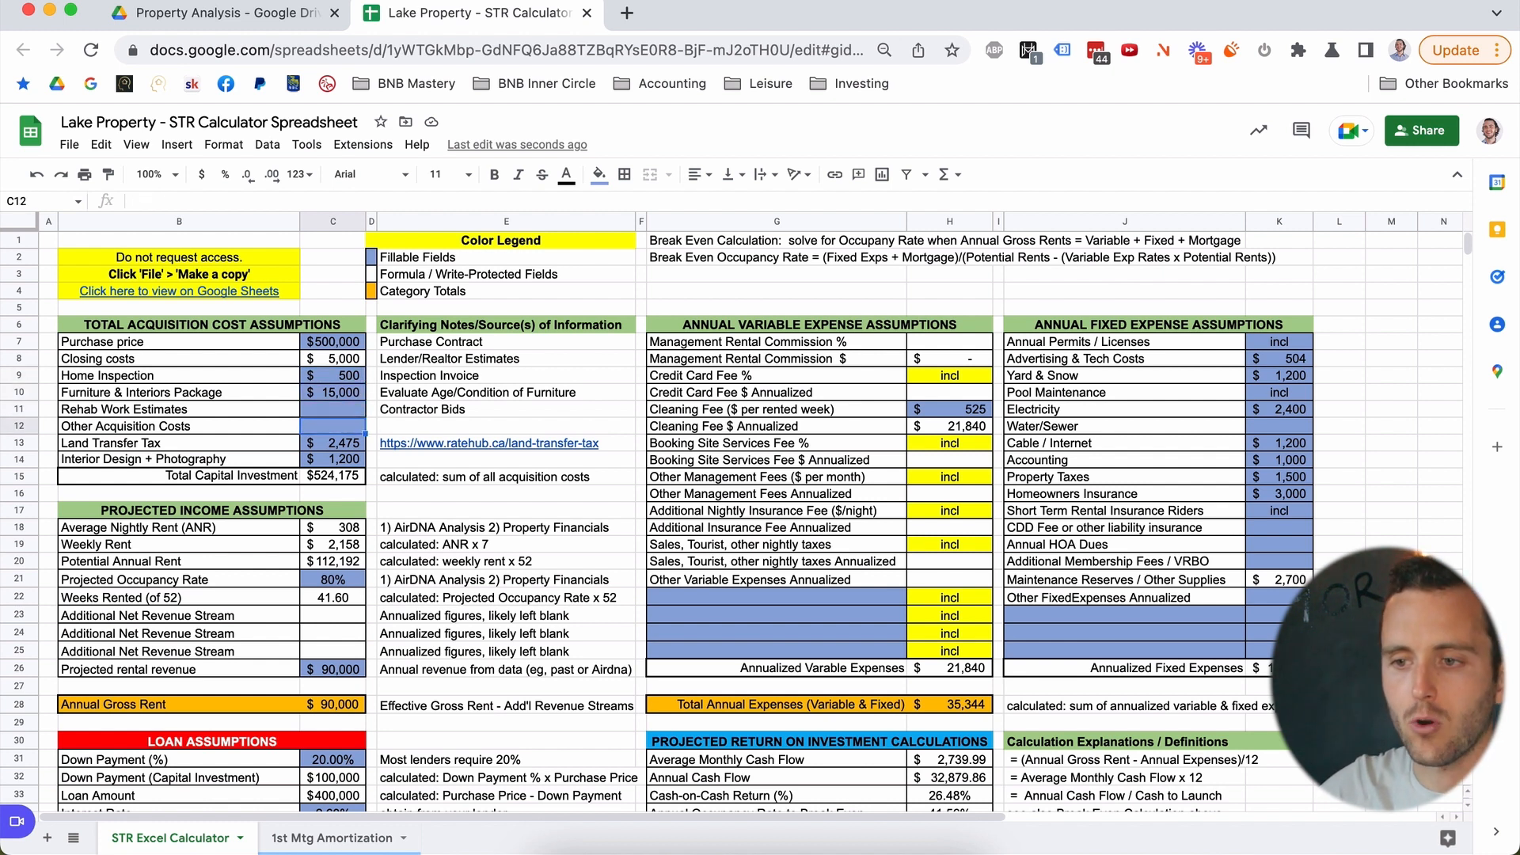
{"action": "key", "text": "Down"}
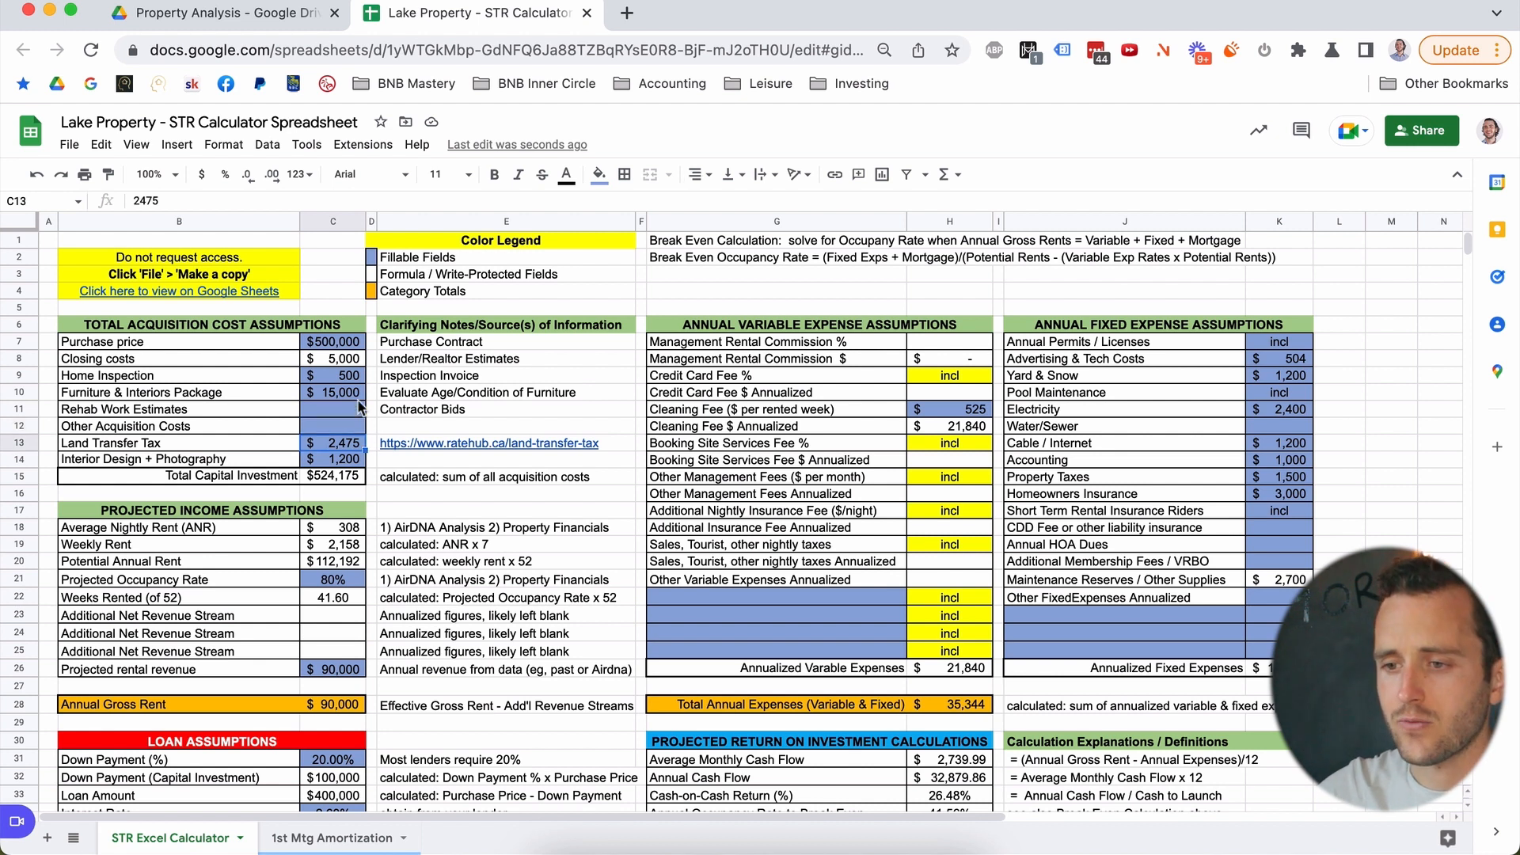
{"action": "left_click", "coordinate": [445, 443]}
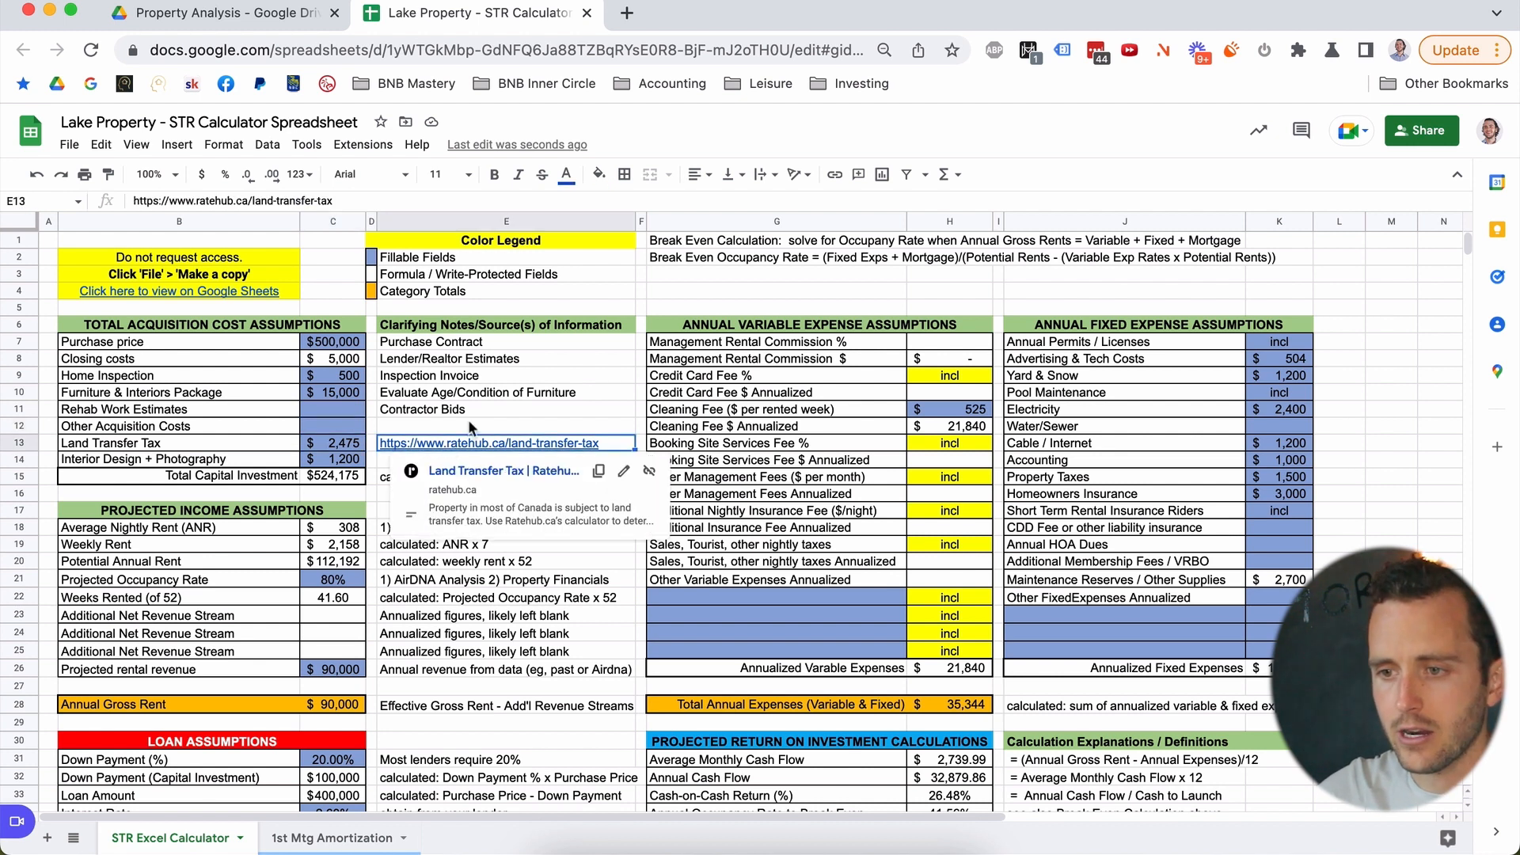
{"action": "left_click", "coordinate": [470, 426]}
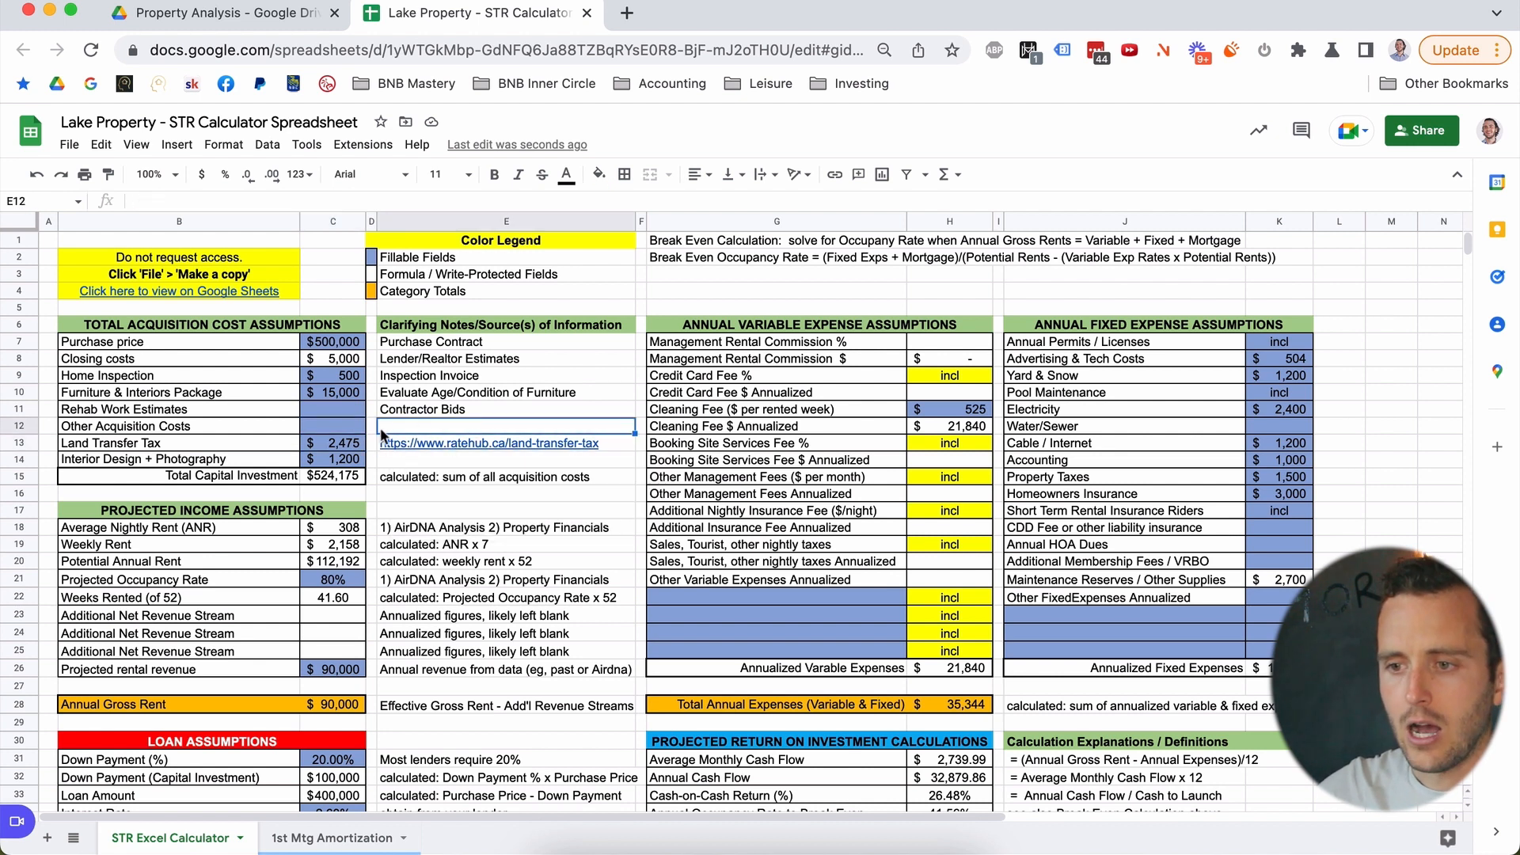
{"action": "left_click", "coordinate": [343, 462]}
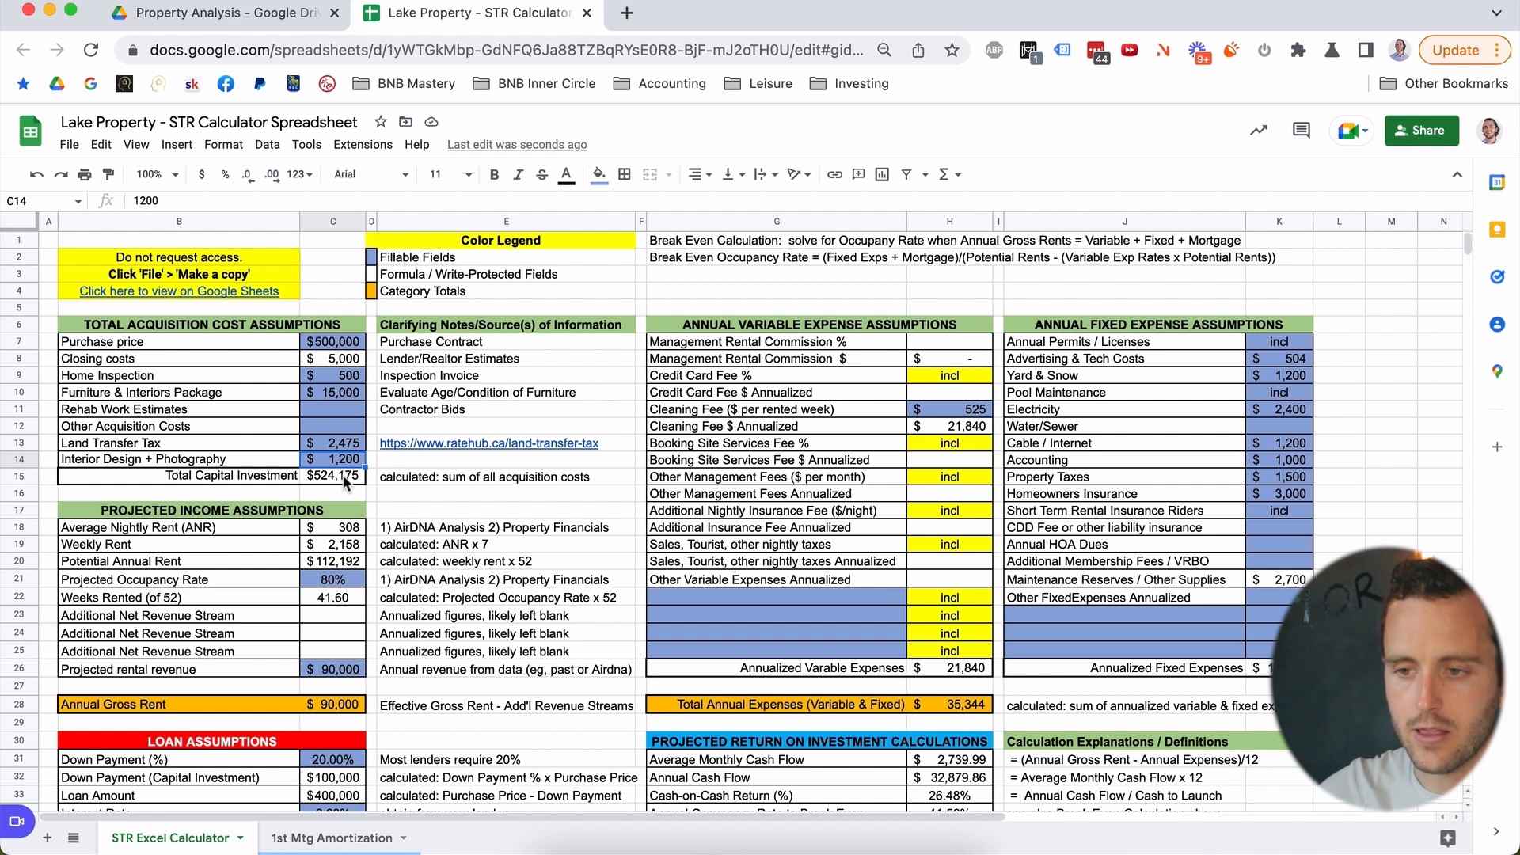
{"action": "left_click", "coordinate": [345, 479]}
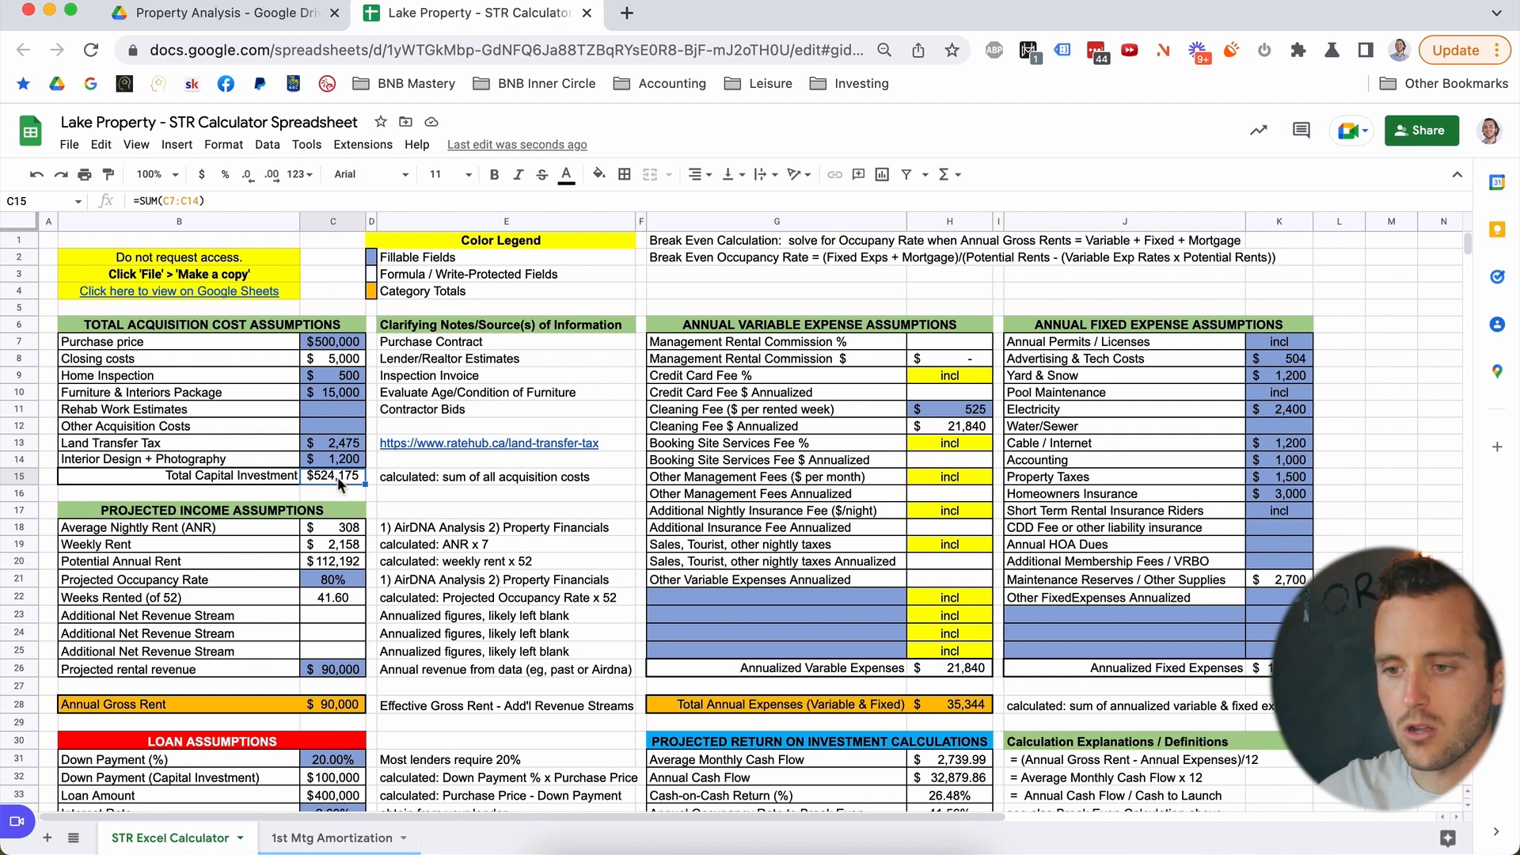
Examine the projected income assumptions, comparing projected rental revenue, occupancy rate and the average nightly rent formula.
{"action": "scroll", "coordinate": [339, 483], "scroll_direction": "down", "scroll_amount": 3}
{"action": "left_click", "coordinate": [334, 535]}
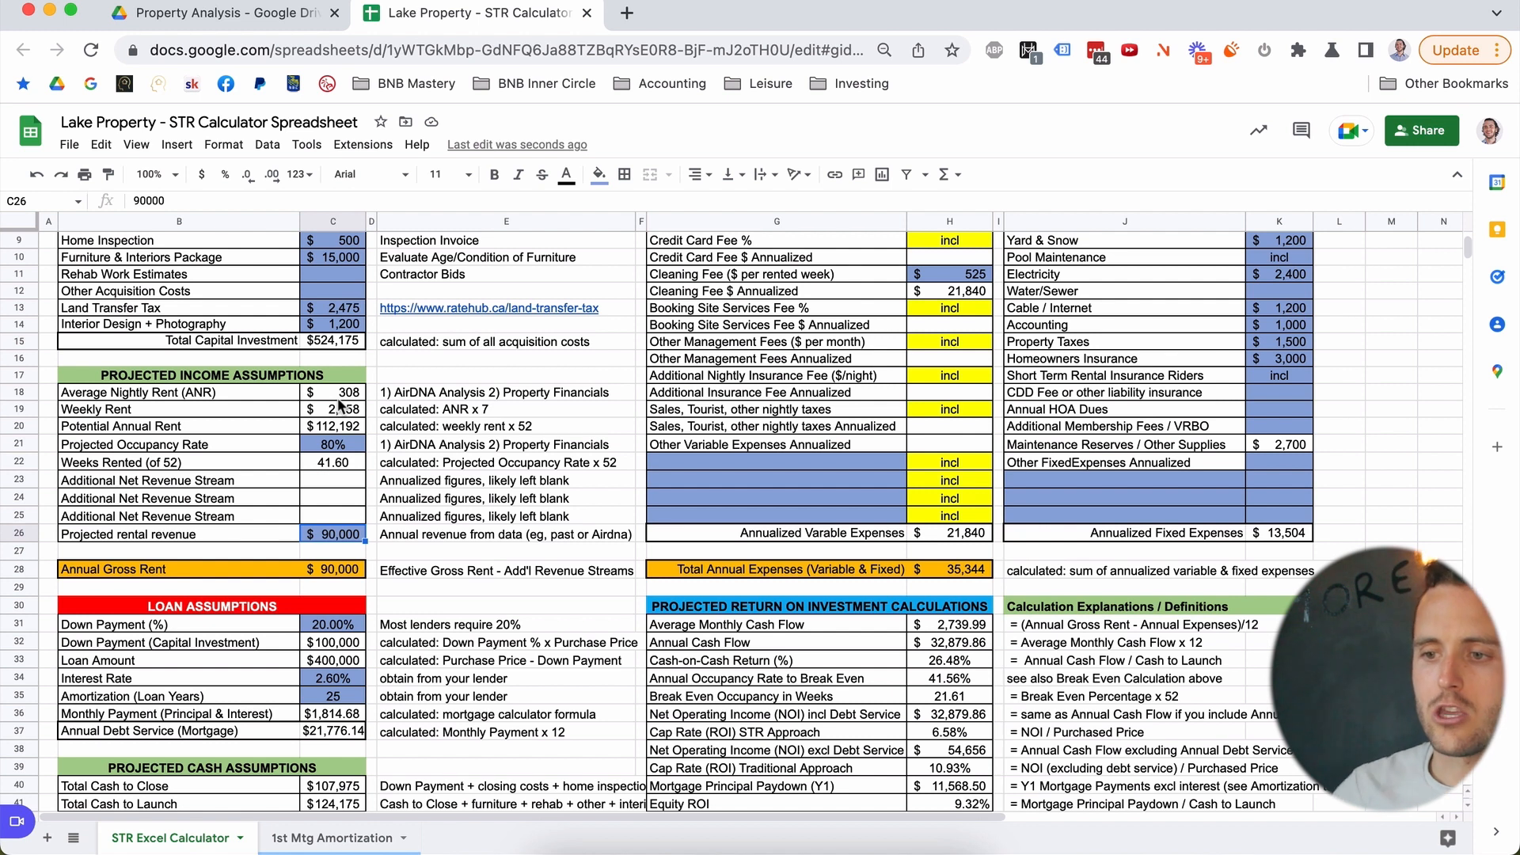
{"action": "left_click", "coordinate": [339, 449]}
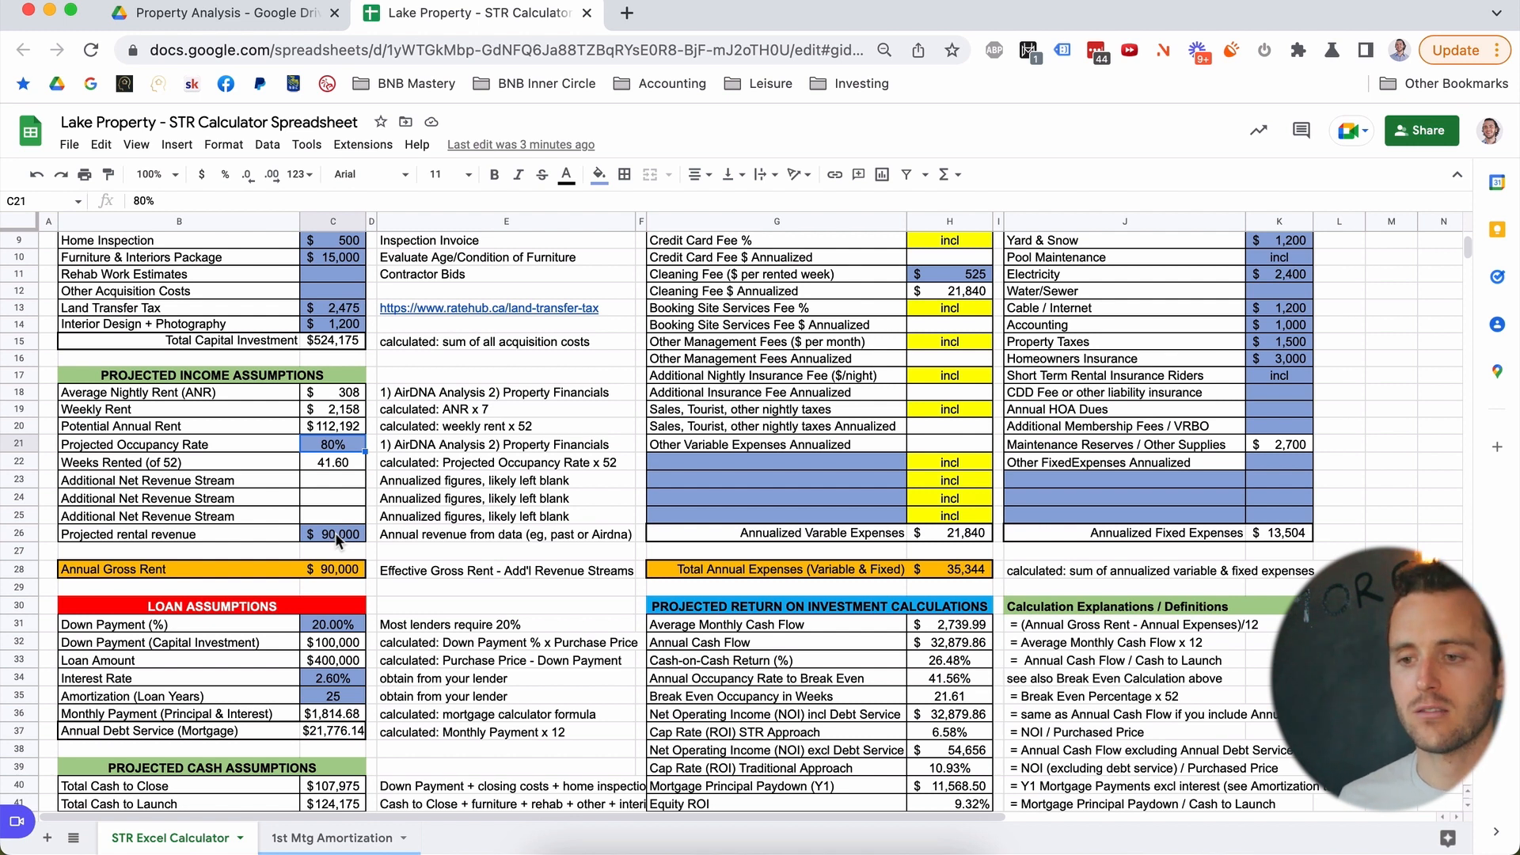
{"action": "left_click", "coordinate": [339, 541]}
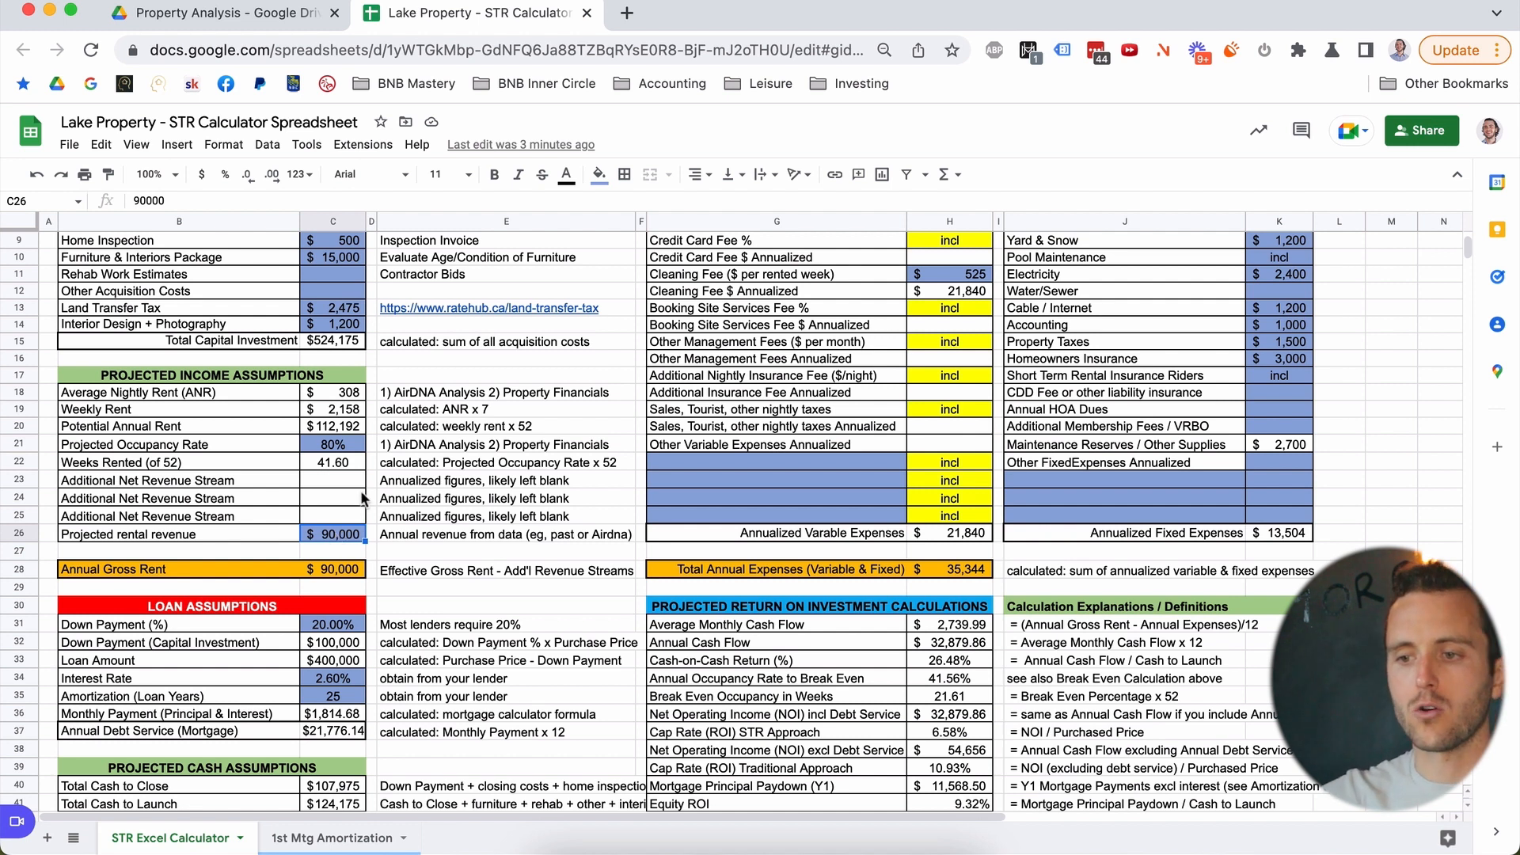
{"action": "left_click", "coordinate": [346, 447]}
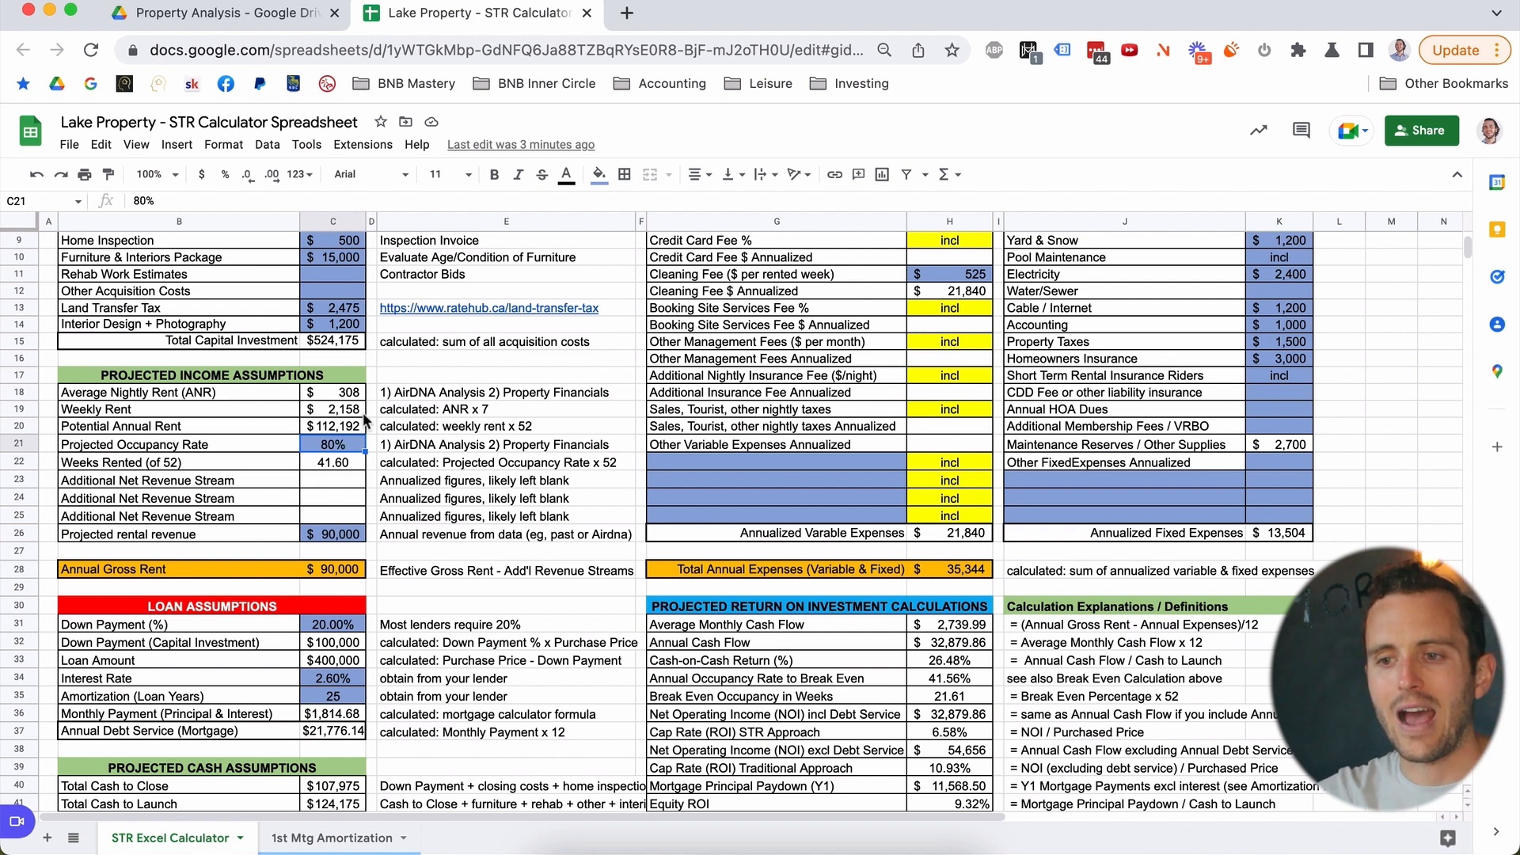
{"action": "left_click", "coordinate": [355, 394]}
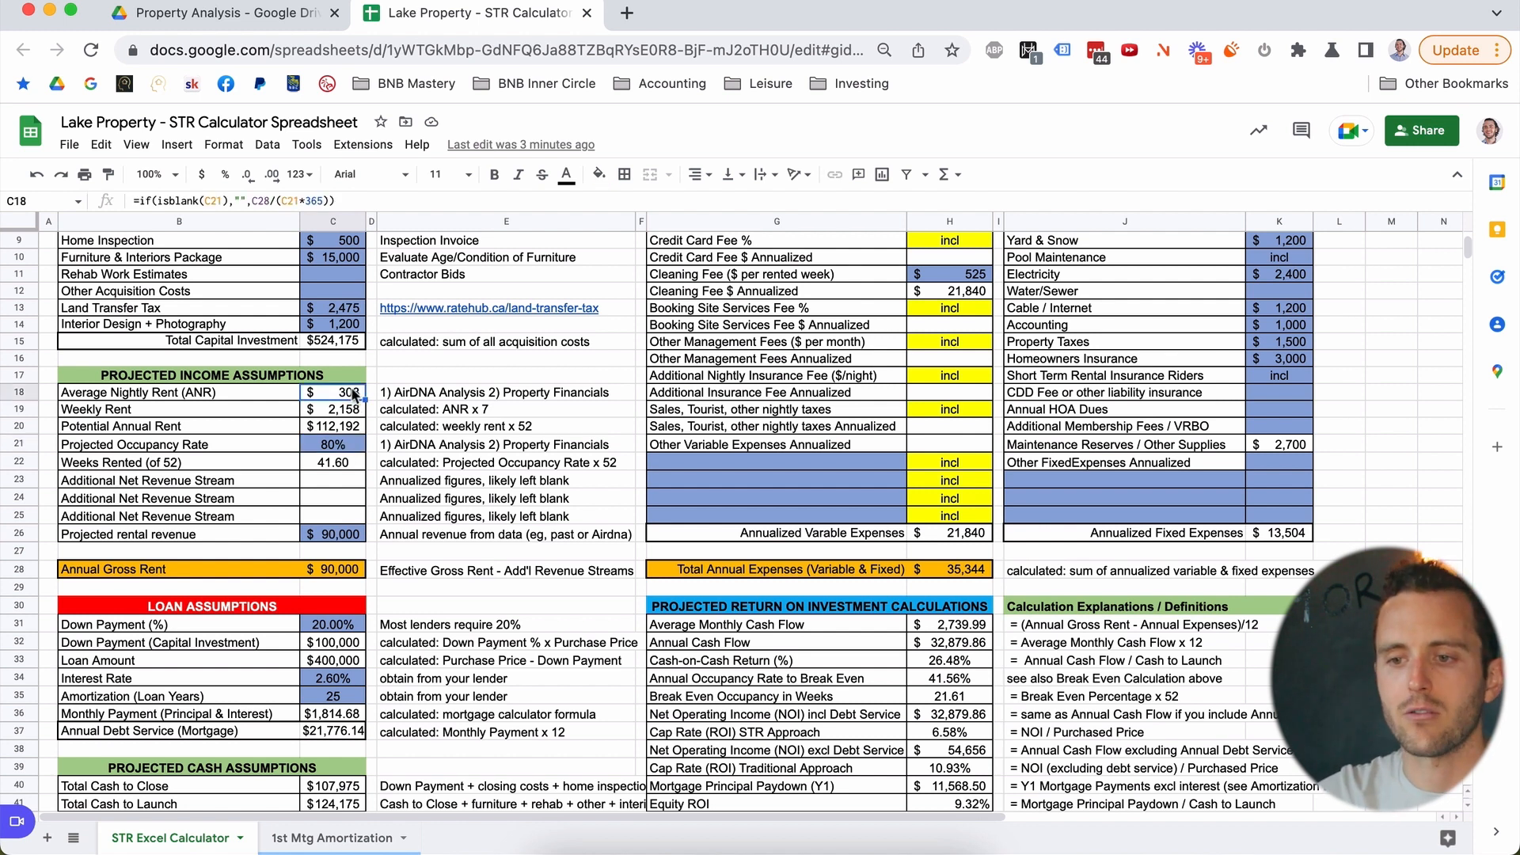
{"action": "left_click", "coordinate": [329, 534]}
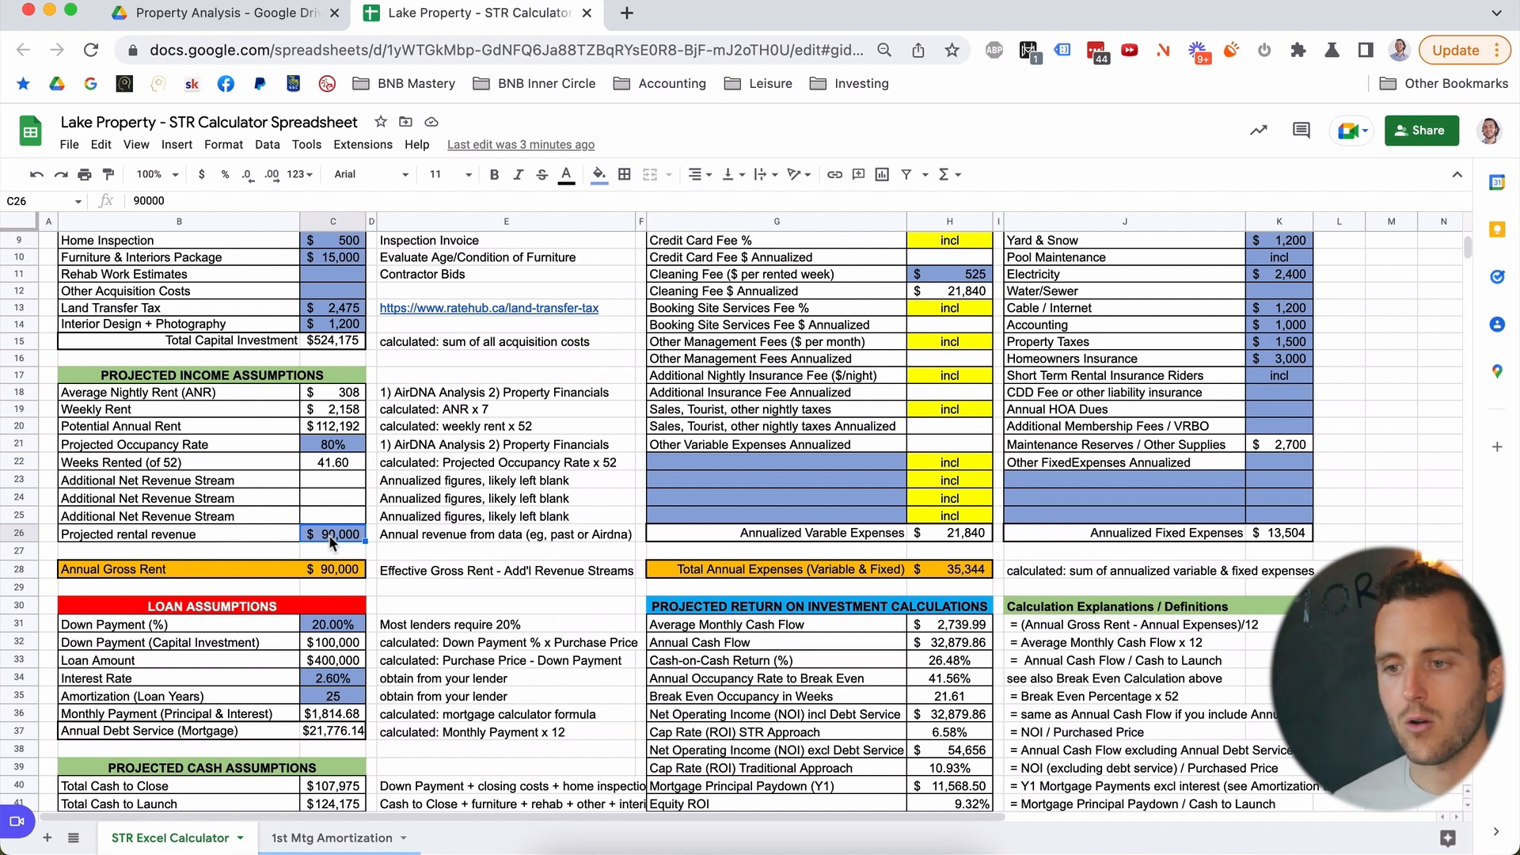
{"action": "left_click", "coordinate": [336, 448]}
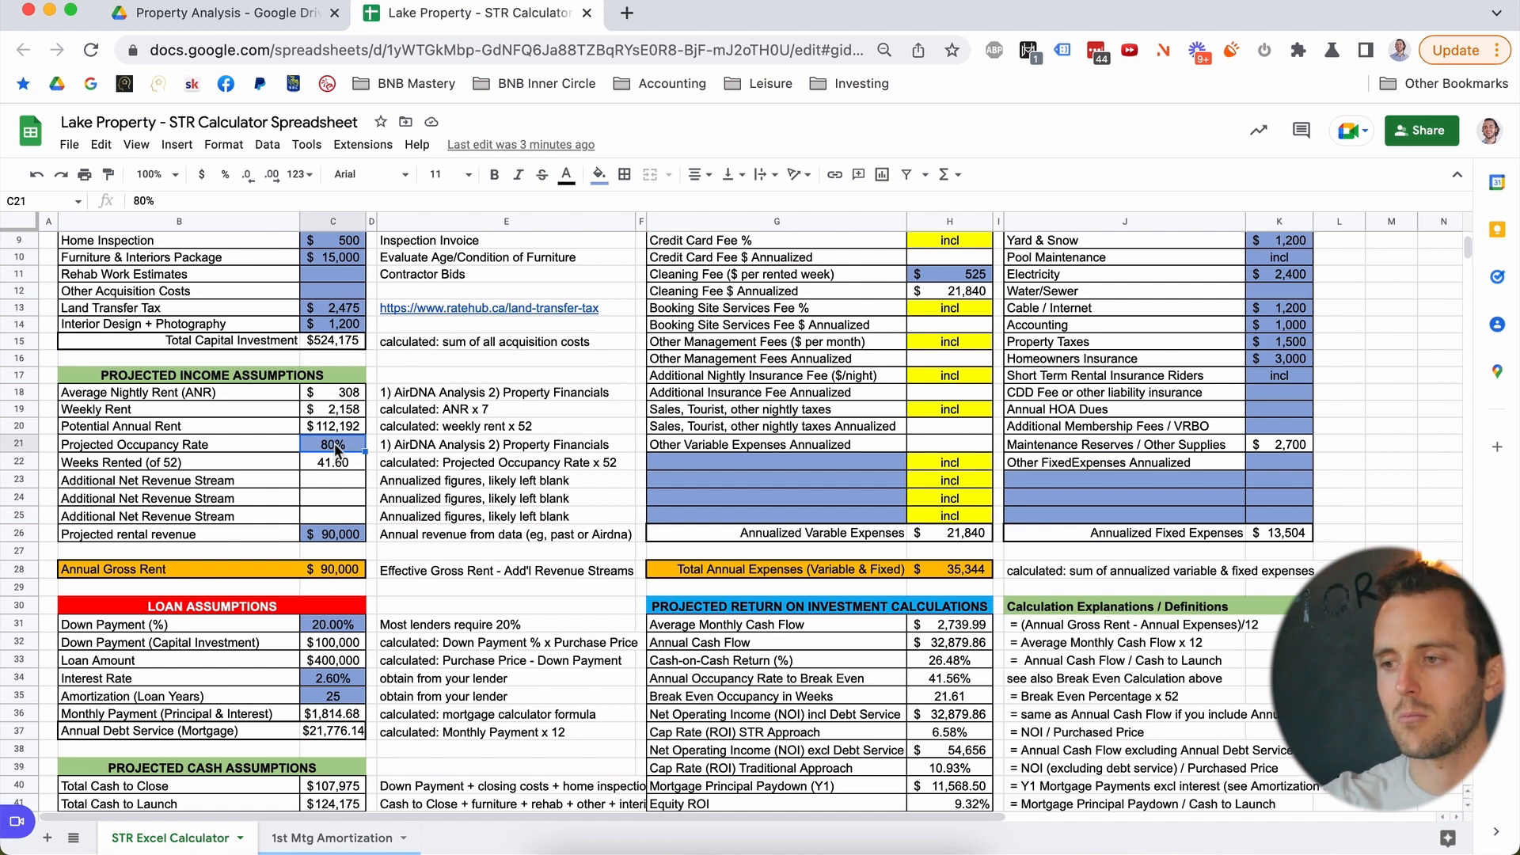
Inspect the down payment percentage in the loan assumptions and view the 1st Mtg Amortization sheet.
{"action": "scroll", "coordinate": [336, 450], "scroll_direction": "down", "scroll_amount": 2}
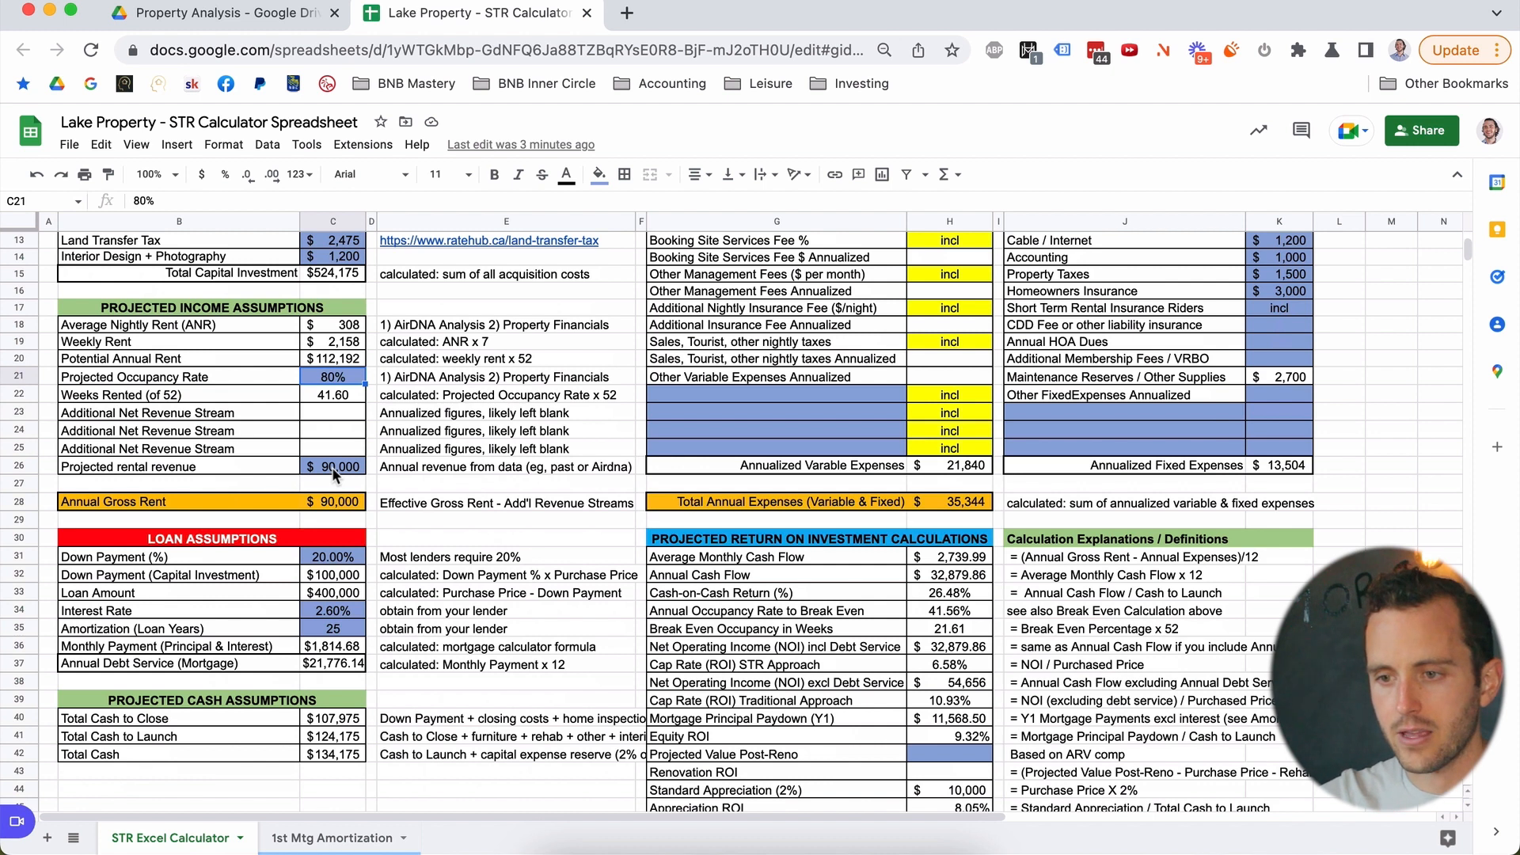
{"action": "scroll", "coordinate": [331, 467], "scroll_direction": "down", "scroll_amount": 1}
{"action": "left_click", "coordinate": [336, 524]}
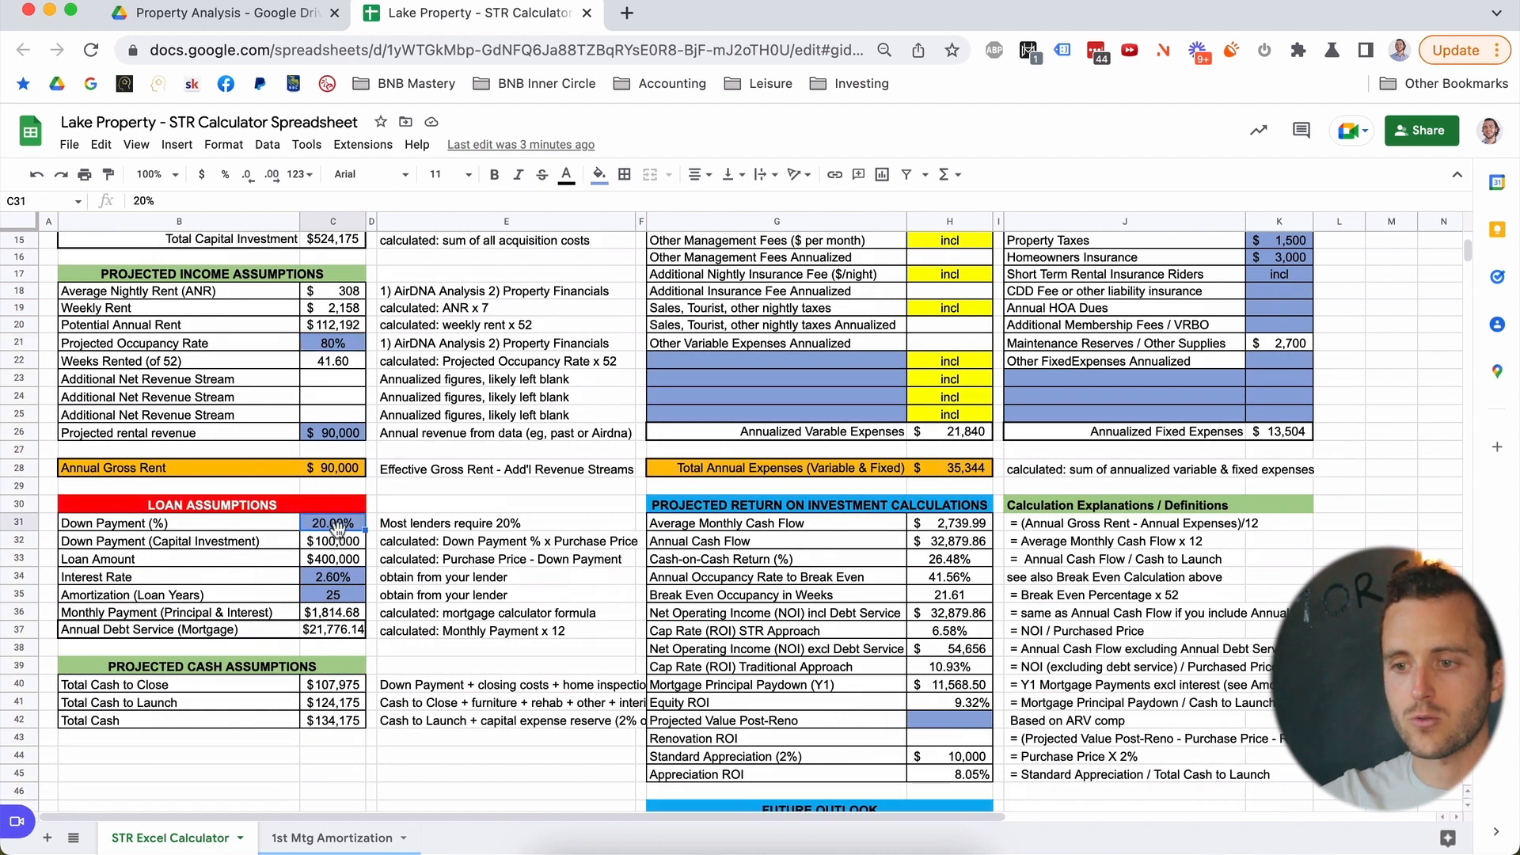
{"action": "left_click", "coordinate": [338, 842]}
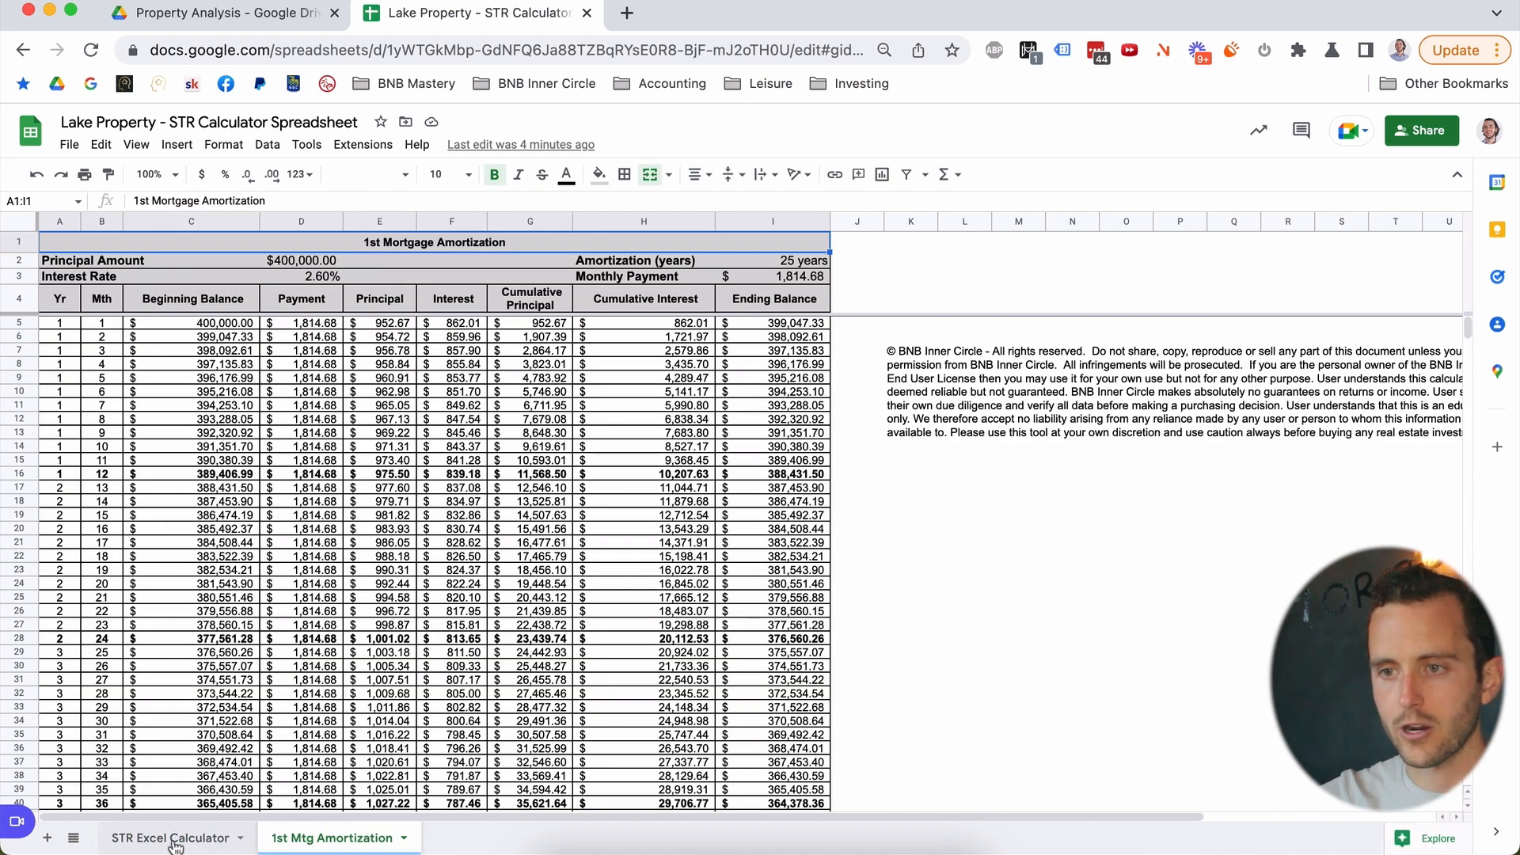
{"action": "left_click", "coordinate": [171, 840]}
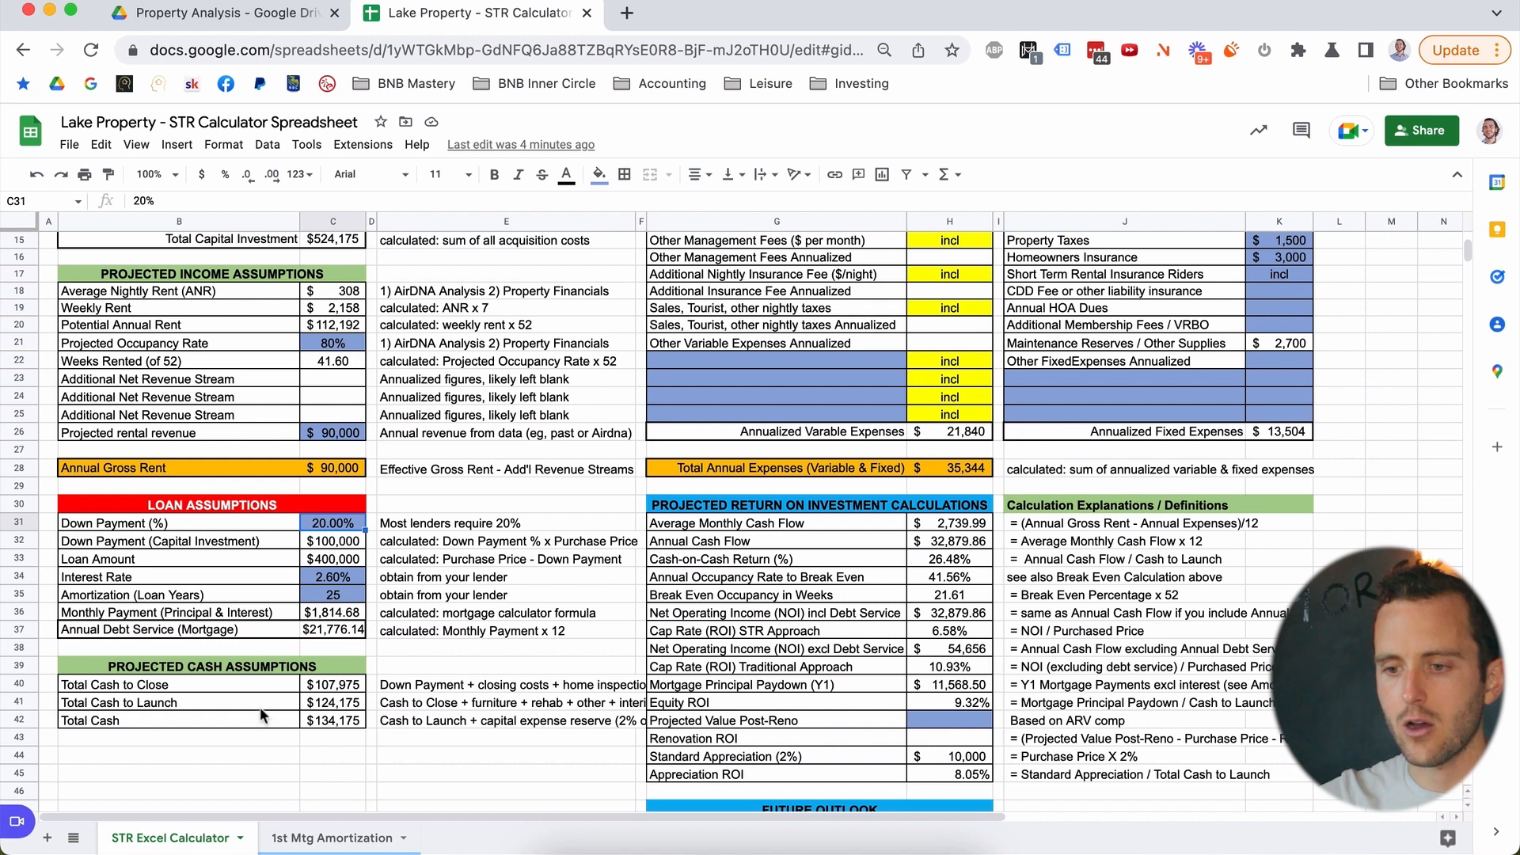
{"action": "left_click", "coordinate": [315, 843]}
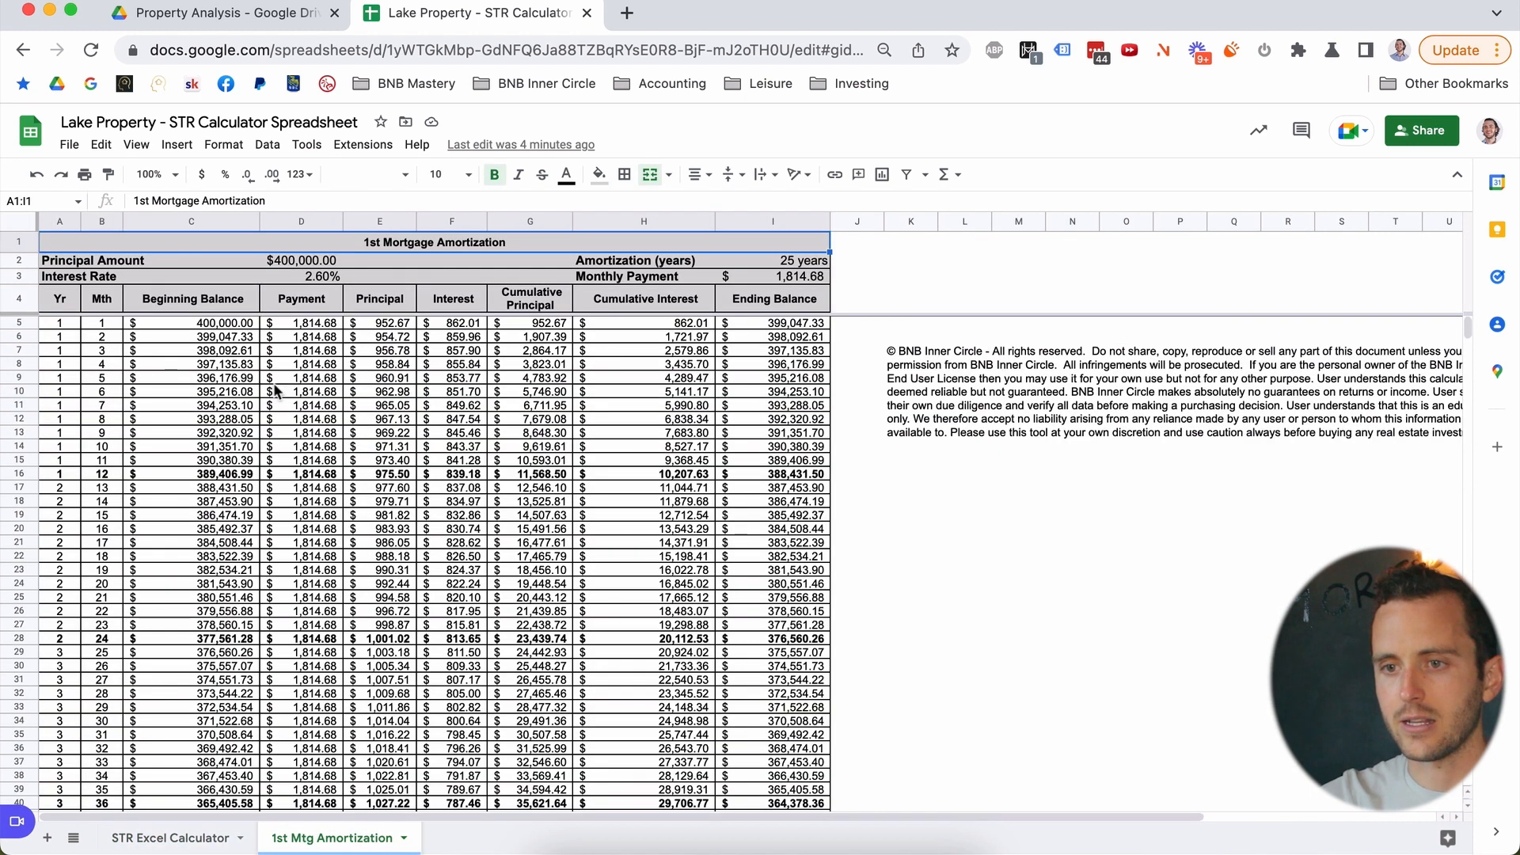
Check where the principal amount in the amortization sheet comes from and return to the STR Excel Calculator sheet.
{"action": "left_click", "coordinate": [248, 263]}
{"action": "left_click", "coordinate": [306, 263]}
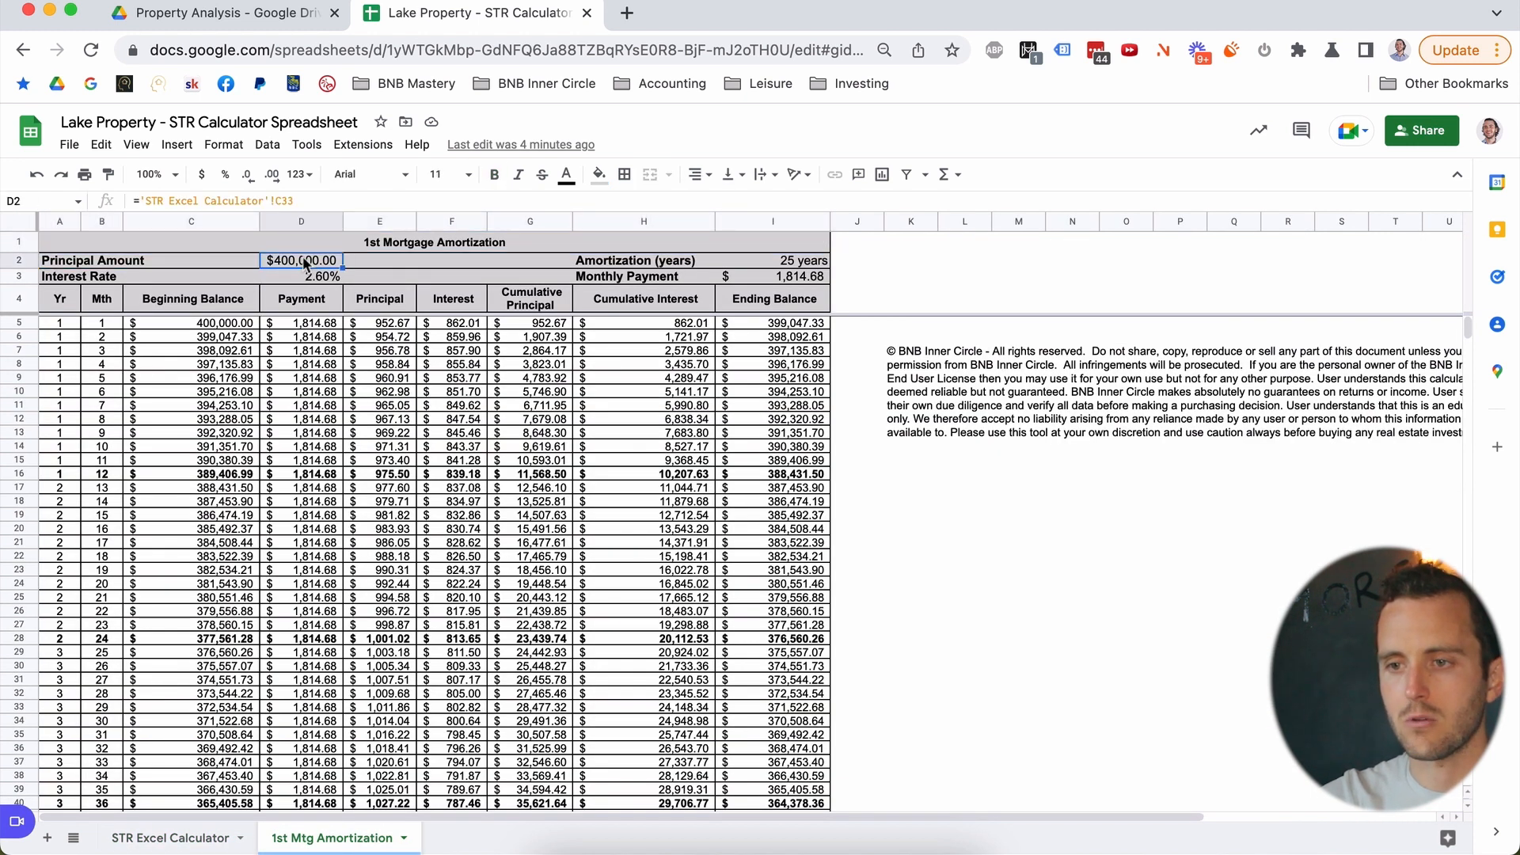
{"action": "left_click", "coordinate": [194, 847]}
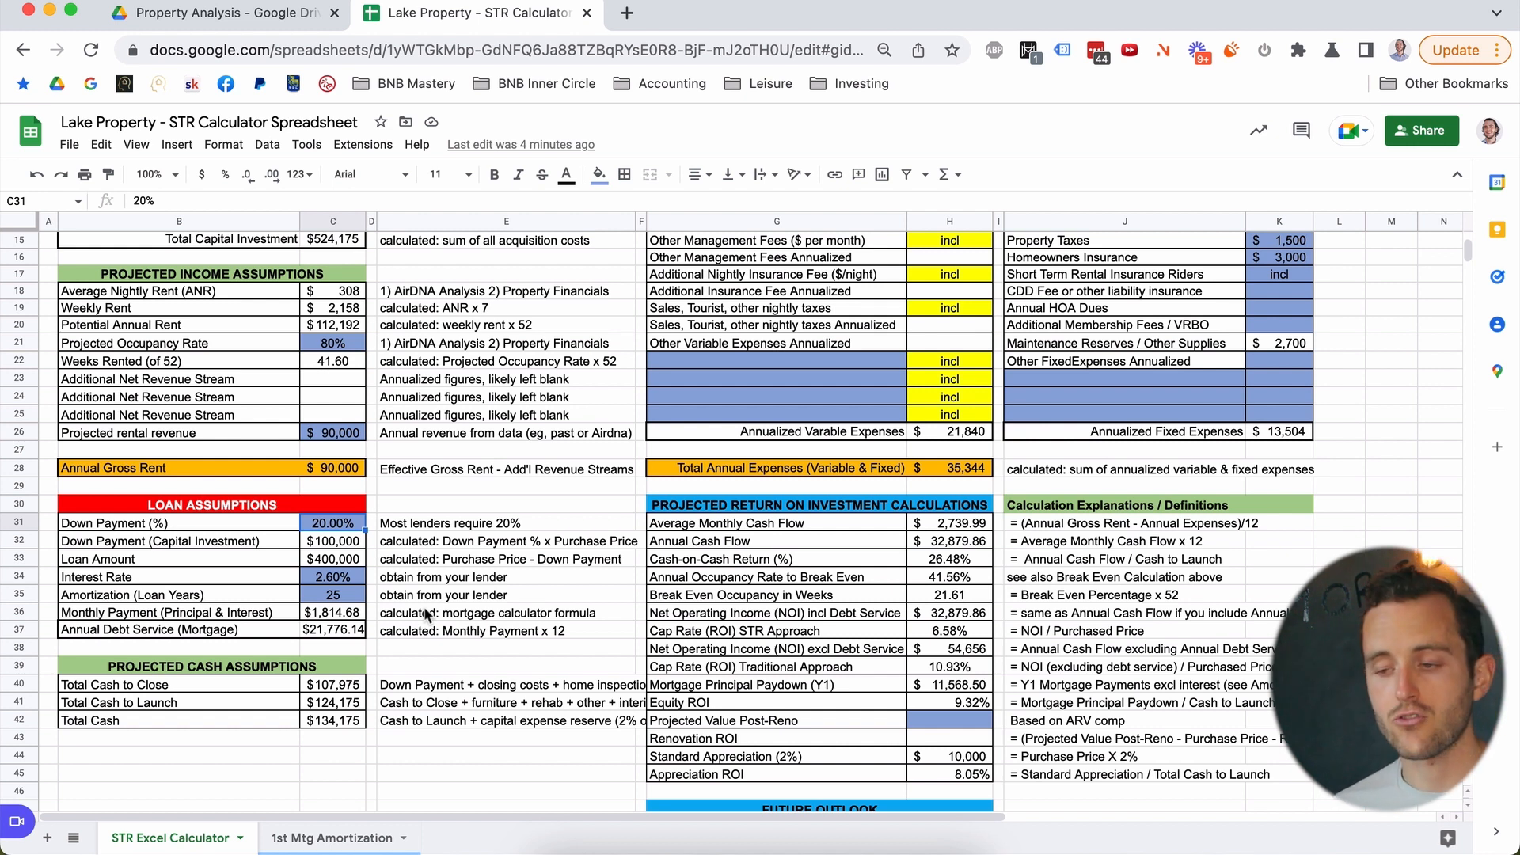
Examine the year-one mortgage principal paydown, its Equity ROI formula and the annual debt service formula.
{"action": "left_click", "coordinate": [796, 687]}
{"action": "left_click", "coordinate": [935, 688]}
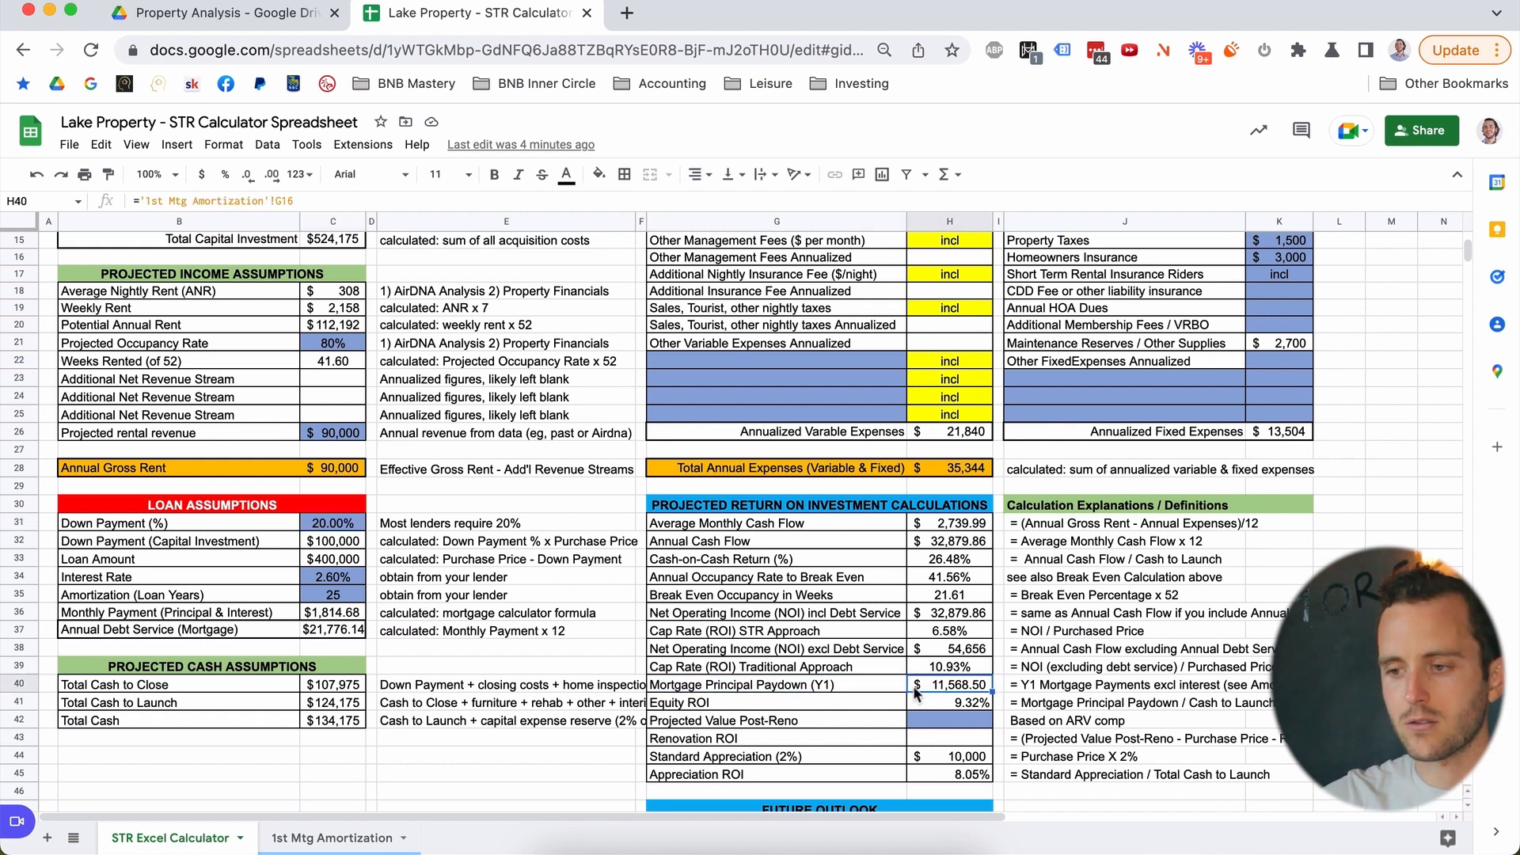
{"action": "left_click", "coordinate": [903, 689]}
{"action": "left_click_drag", "start_coordinate": [903, 689], "coordinate": [914, 689]}
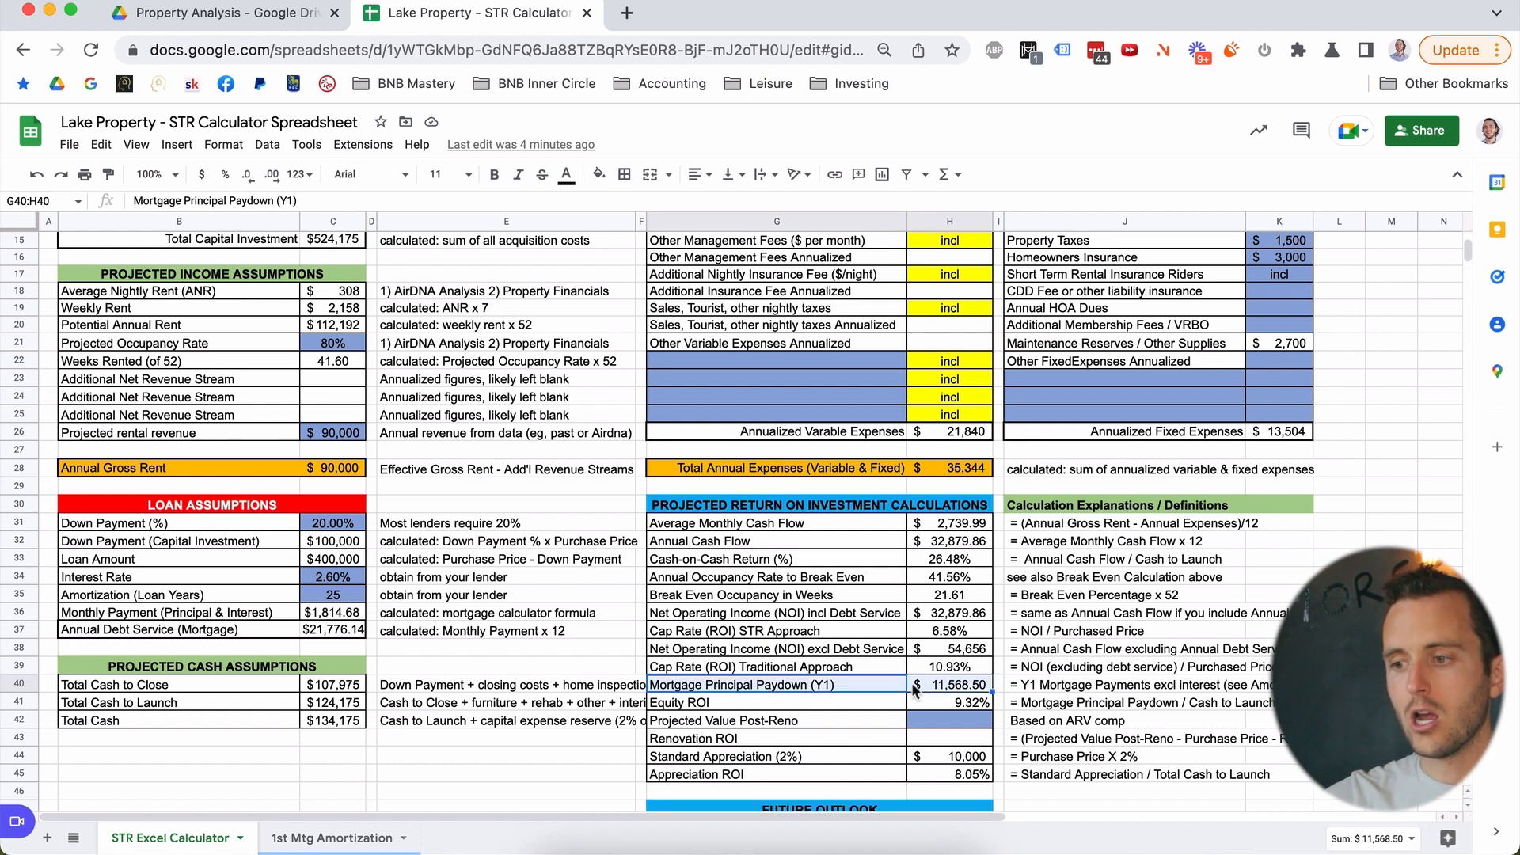
{"action": "left_click", "coordinate": [959, 692]}
{"action": "left_click", "coordinate": [954, 701]}
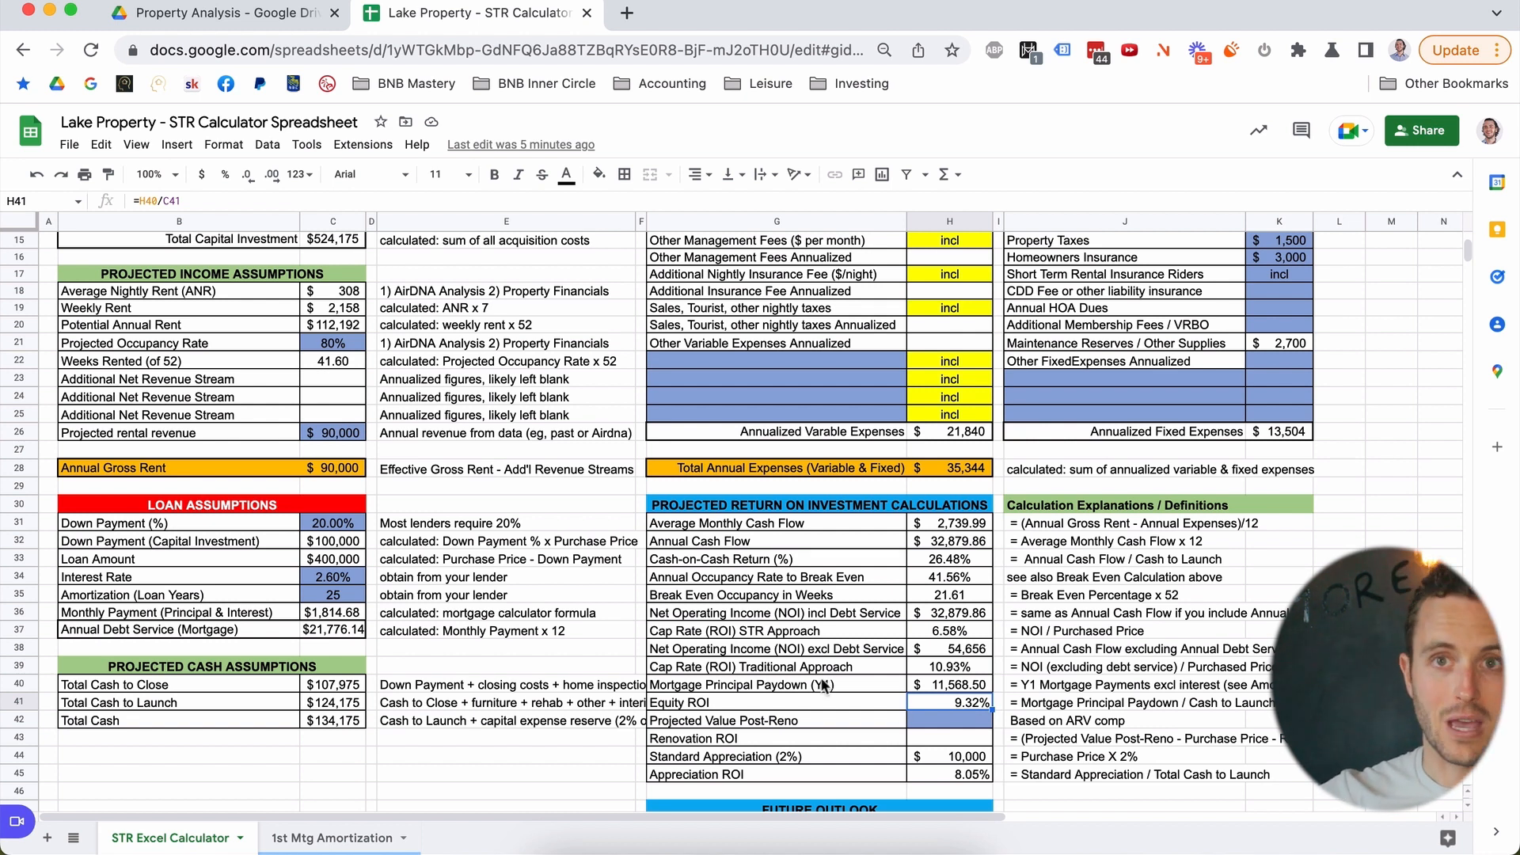
{"action": "left_click", "coordinate": [737, 687]}
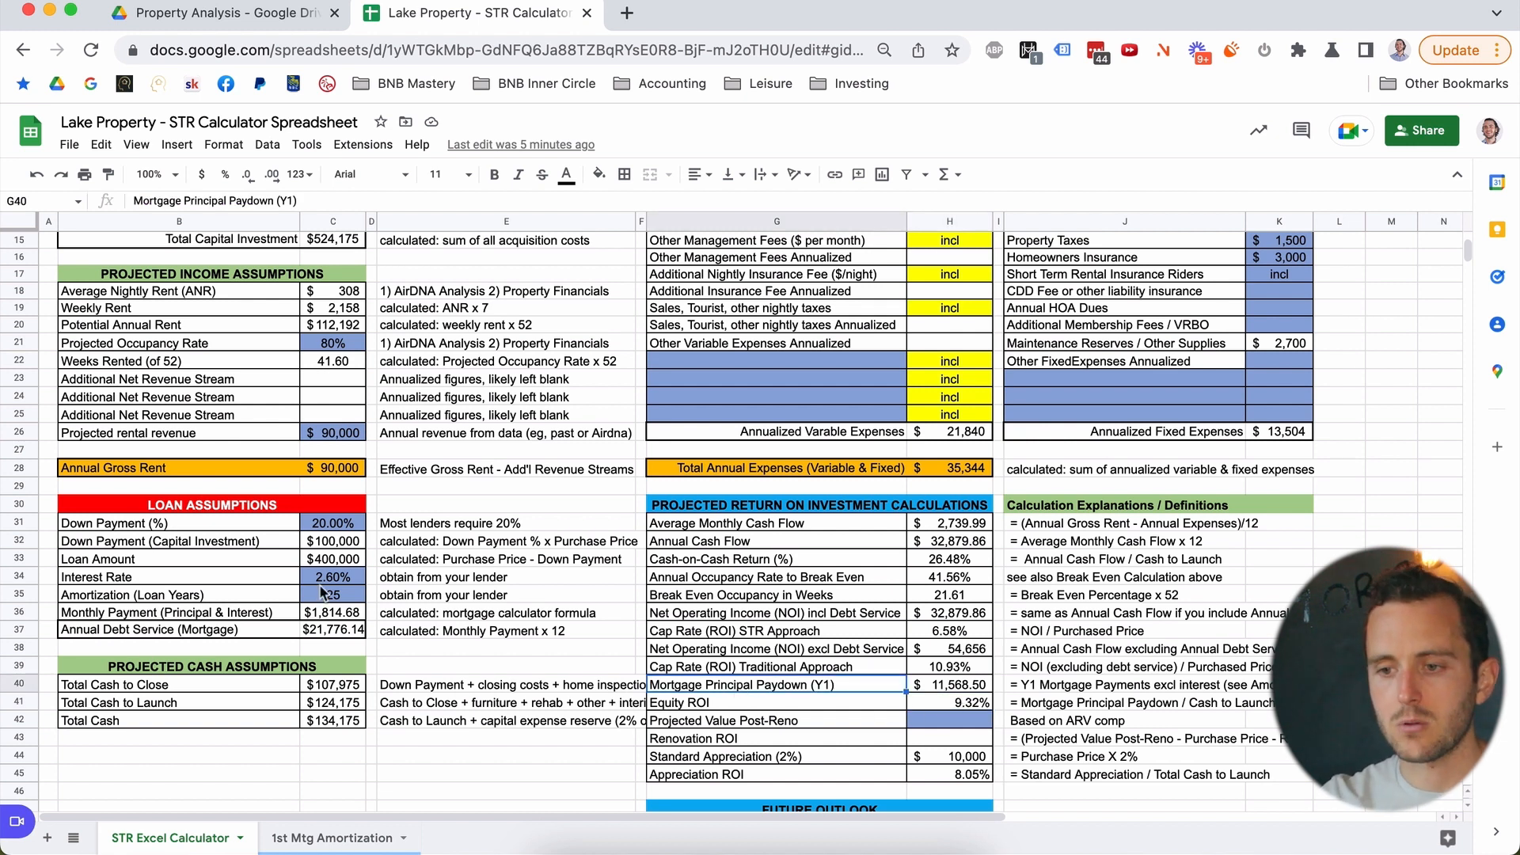
{"action": "left_click", "coordinate": [345, 633]}
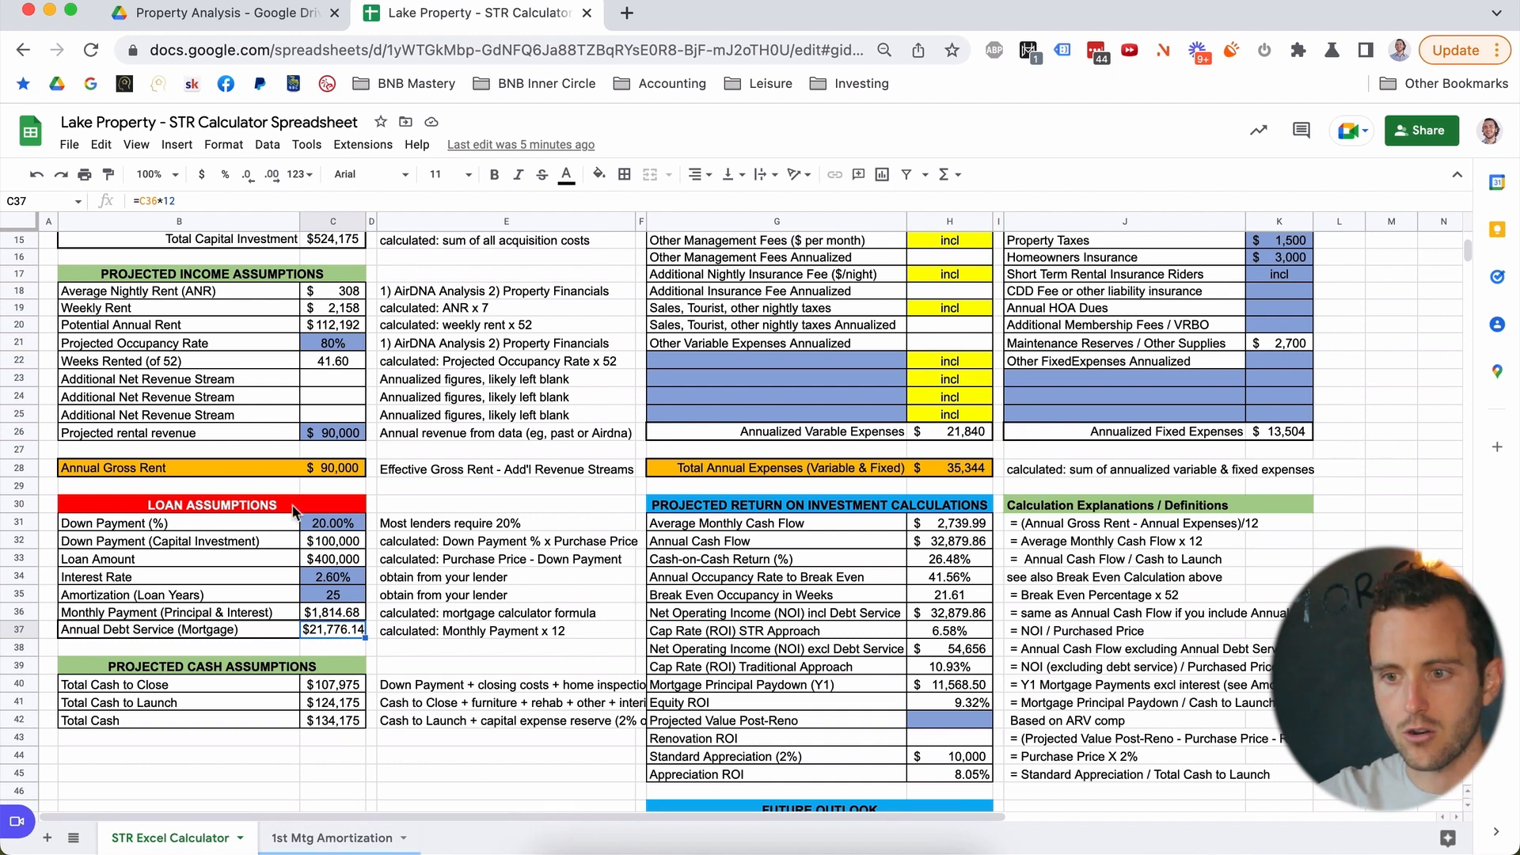
Try a 10% down payment in the loan assumptions and restore it to 20%.
{"action": "left_click", "coordinate": [332, 582]}
{"action": "key", "text": "Up"}
{"action": "key", "text": "Up"}
{"action": "key", "text": "Up"}
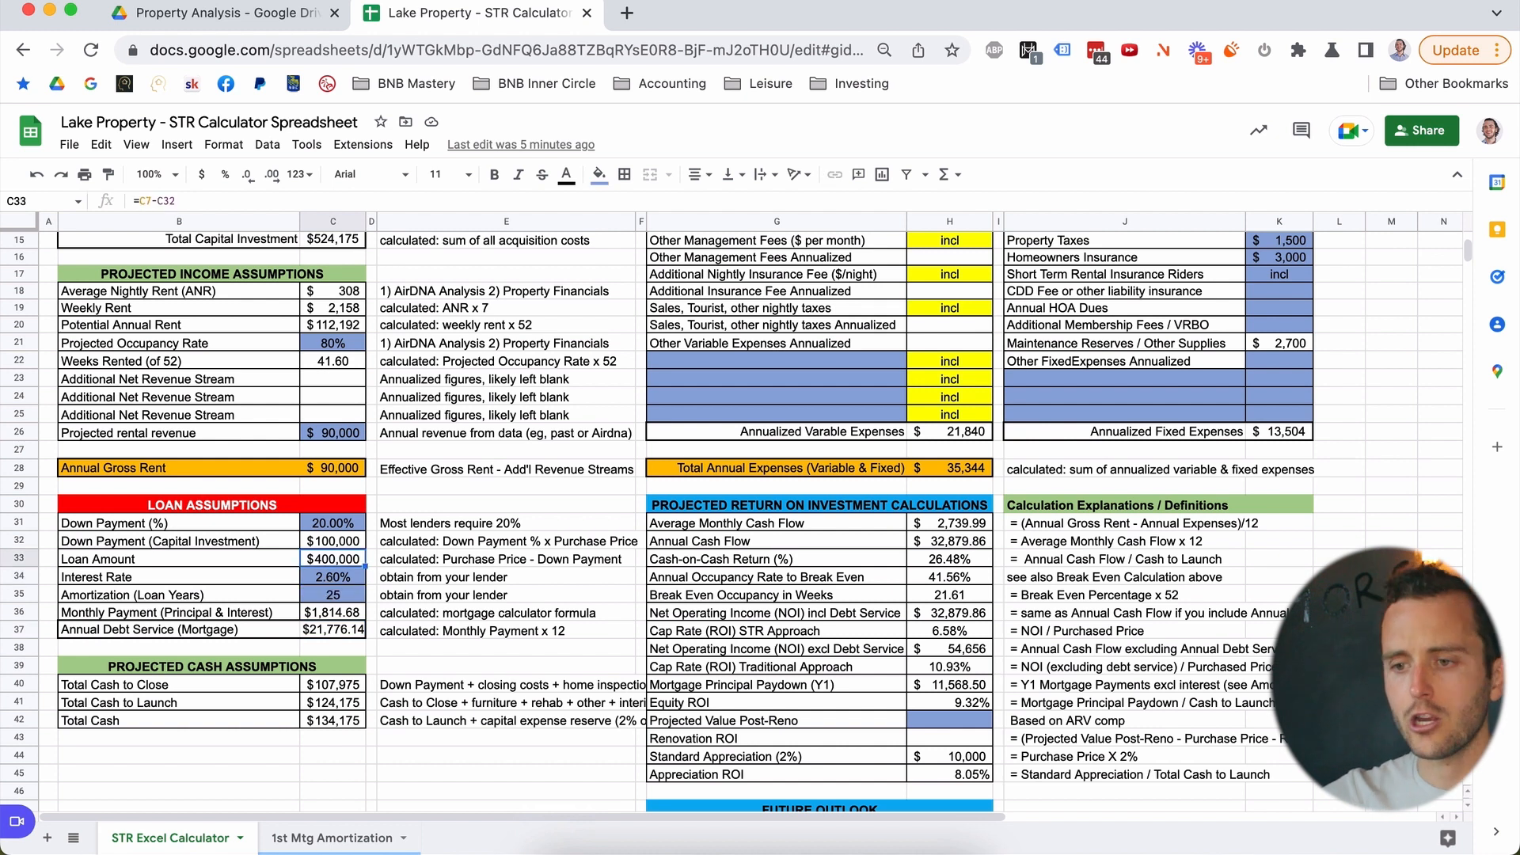
{"action": "type", "text": "10"}
{"action": "key", "text": "Return"}
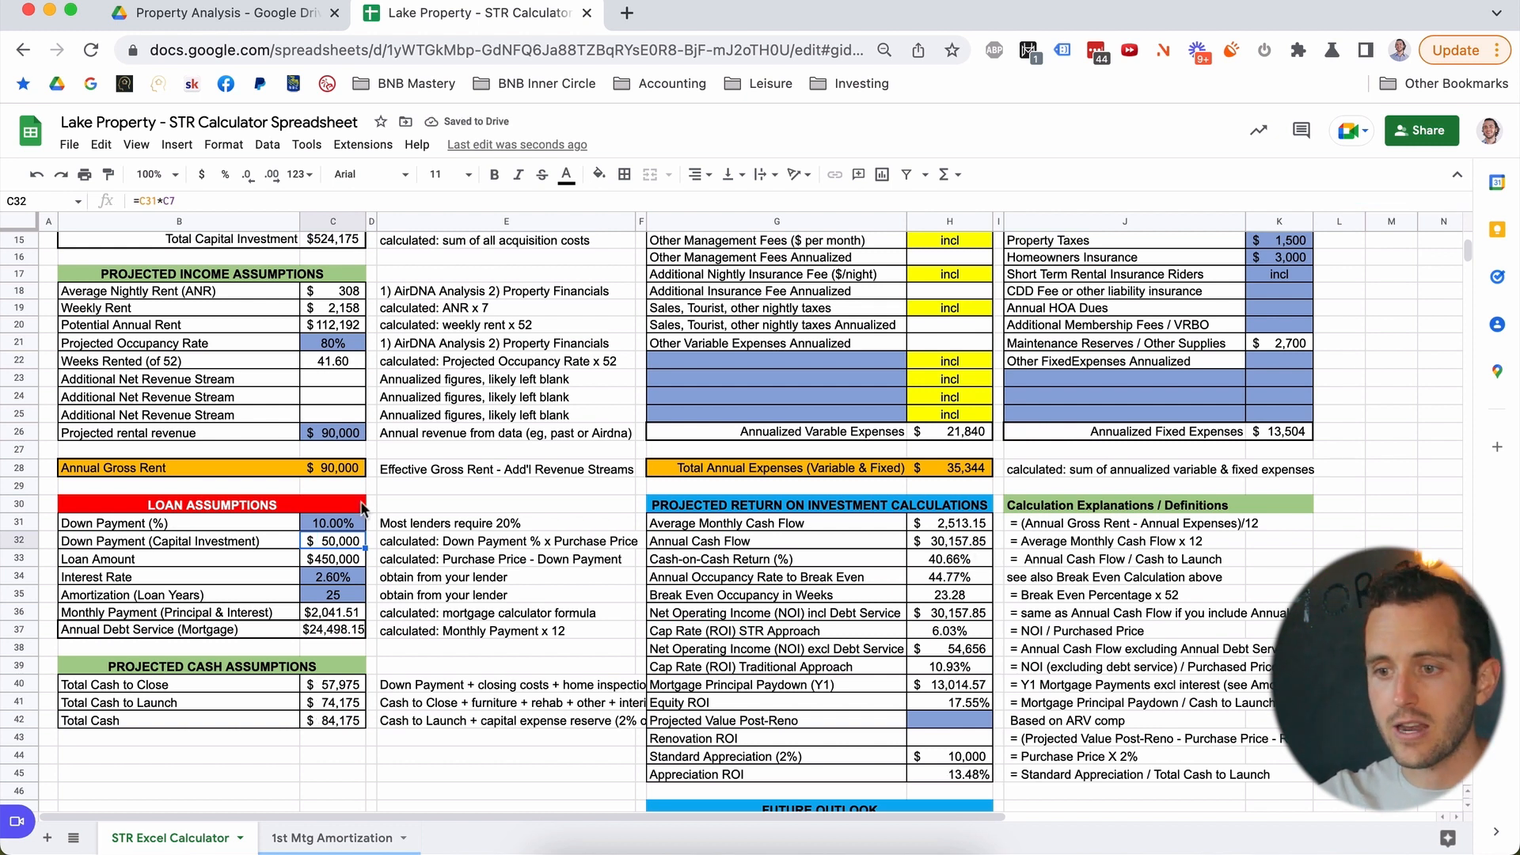
{"action": "left_click", "coordinate": [339, 526]}
{"action": "type", "text": "20"}
{"action": "key", "text": "Return"}
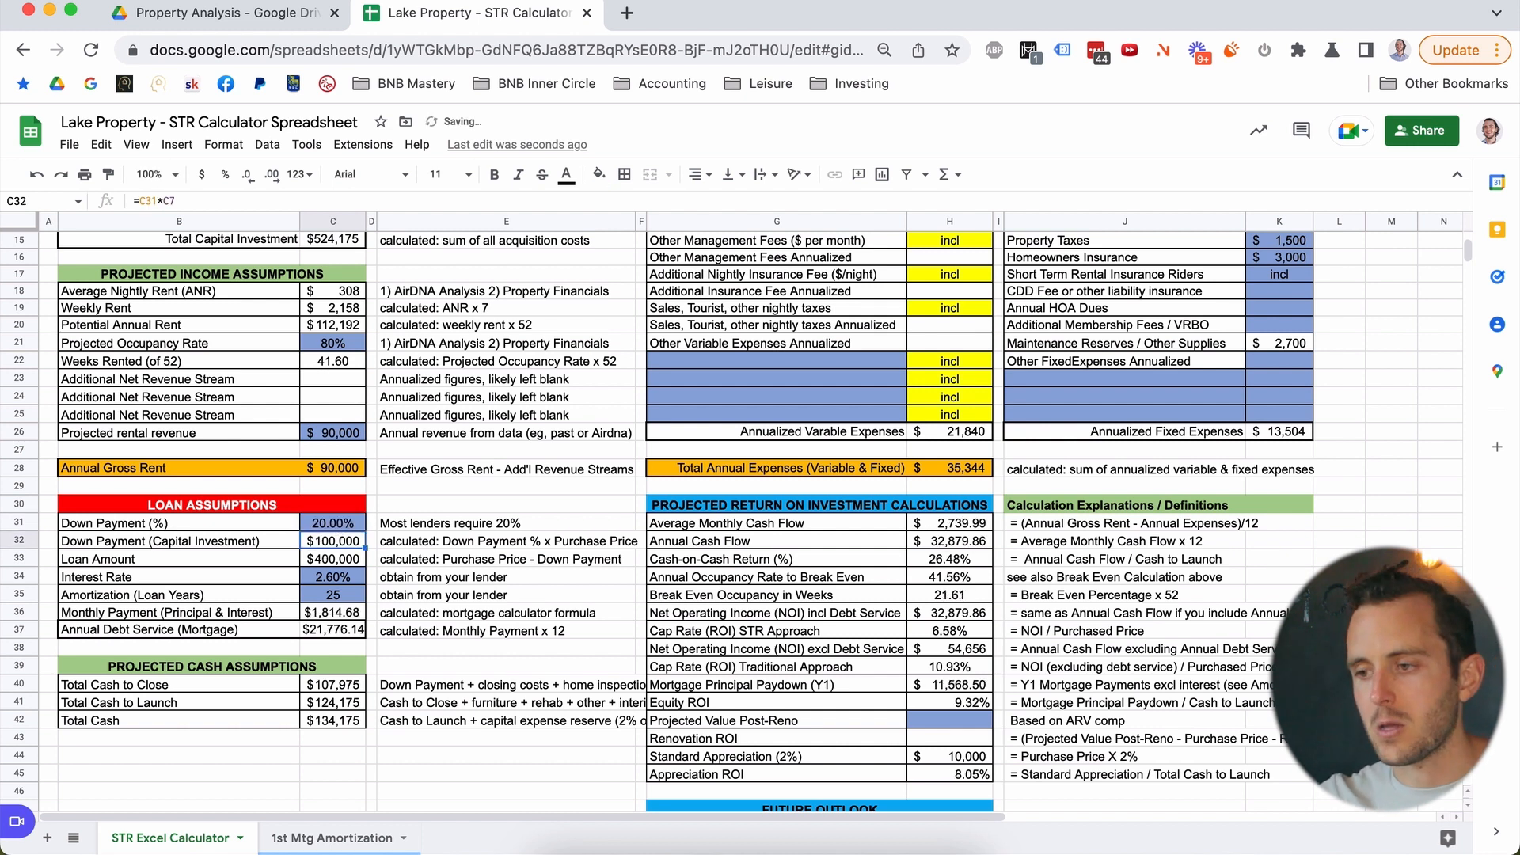
Try a 4% interest rate in the loan assumptions and restore it to 2.6%.
{"action": "left_click", "coordinate": [339, 580]}
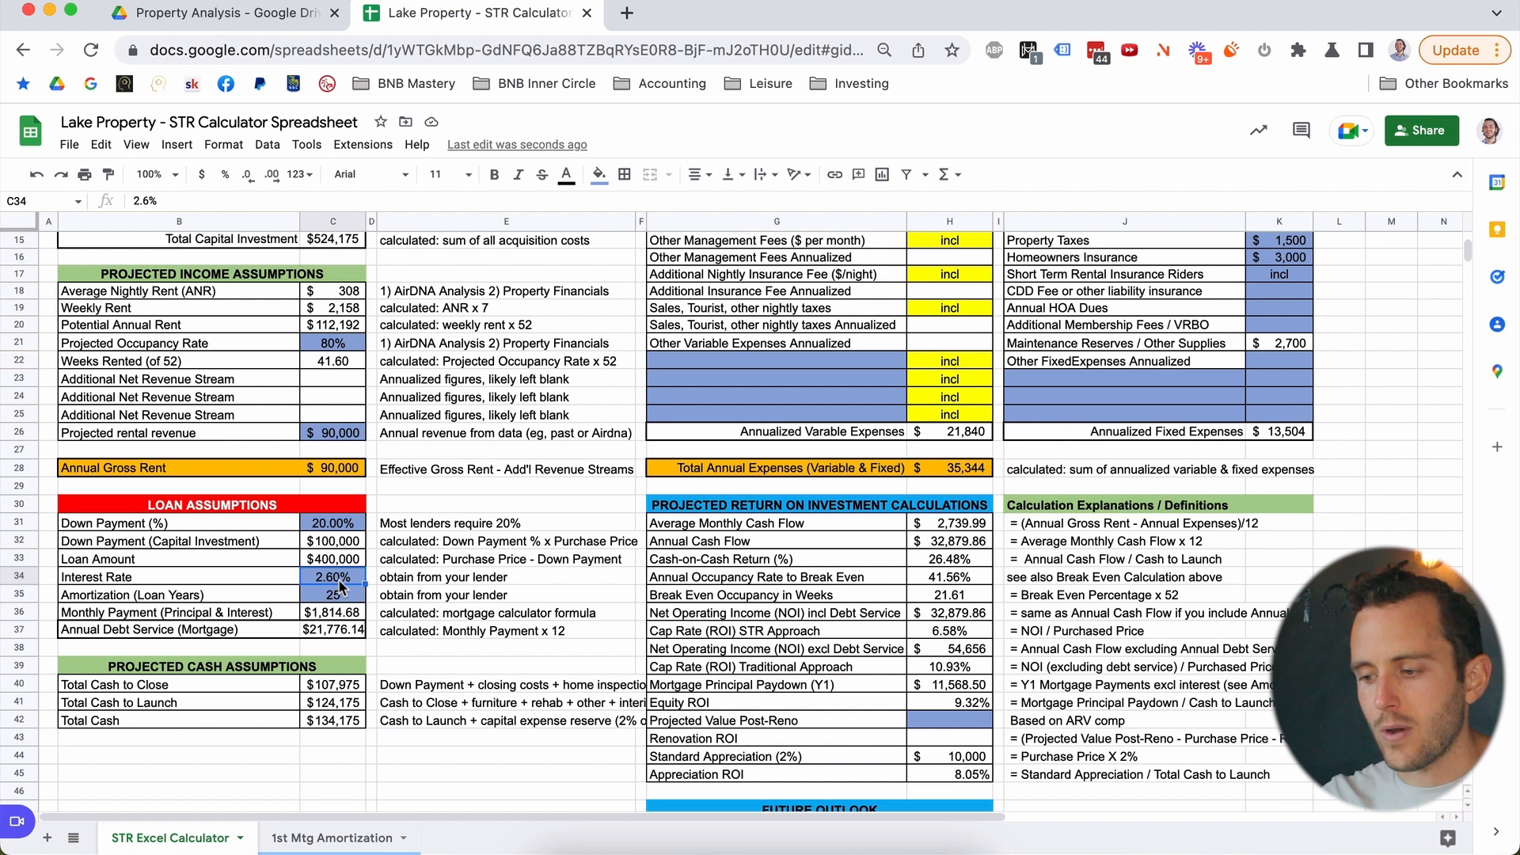
{"action": "type", "text": "4"}
{"action": "key", "text": "Return"}
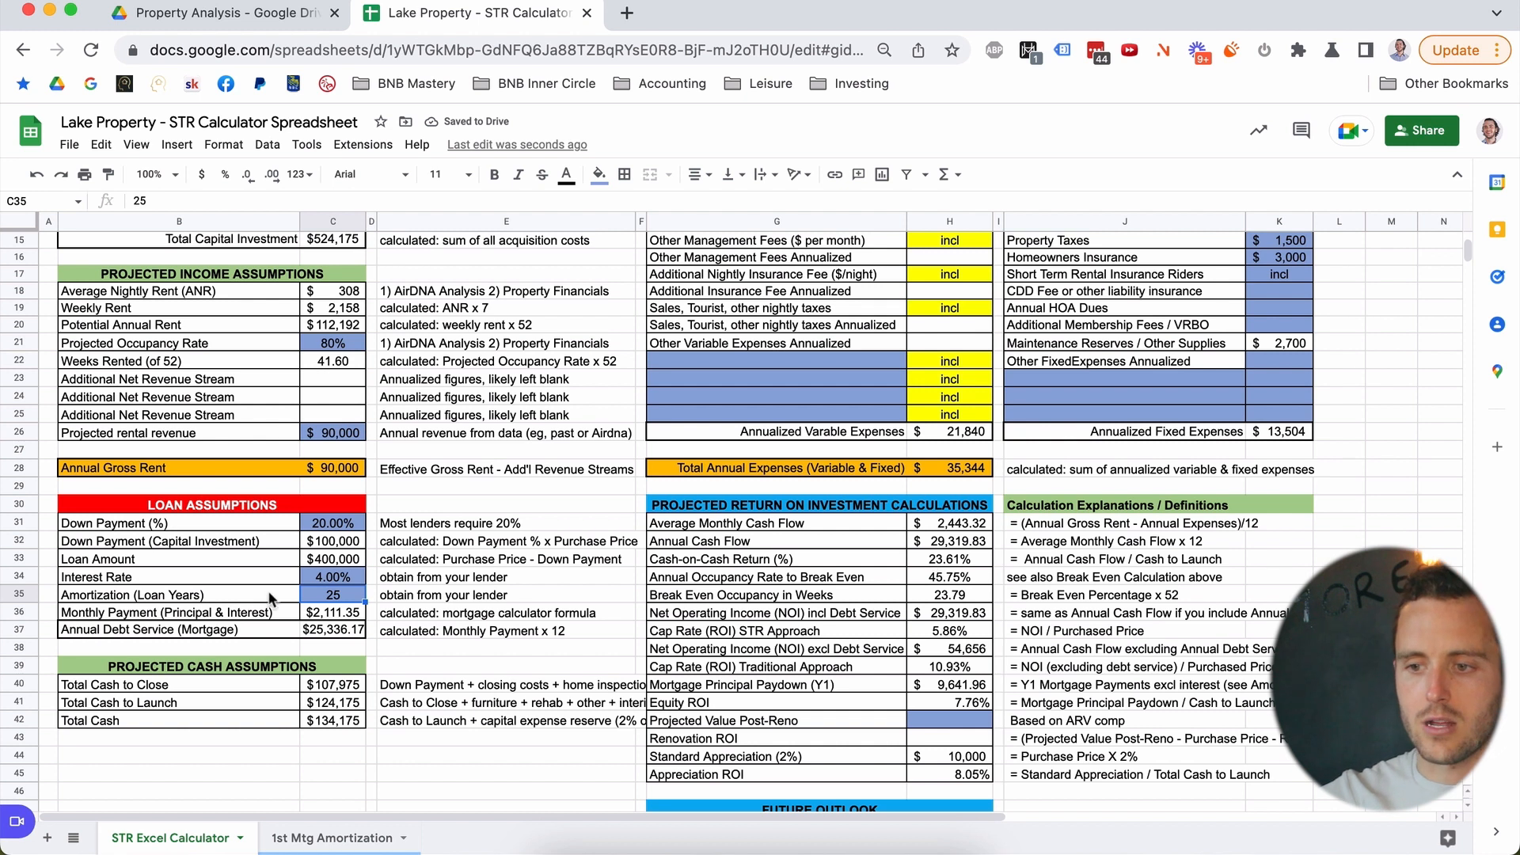
{"action": "left_click", "coordinate": [333, 581]}
{"action": "type", "text": "2.6"}
{"action": "key", "text": "Return"}
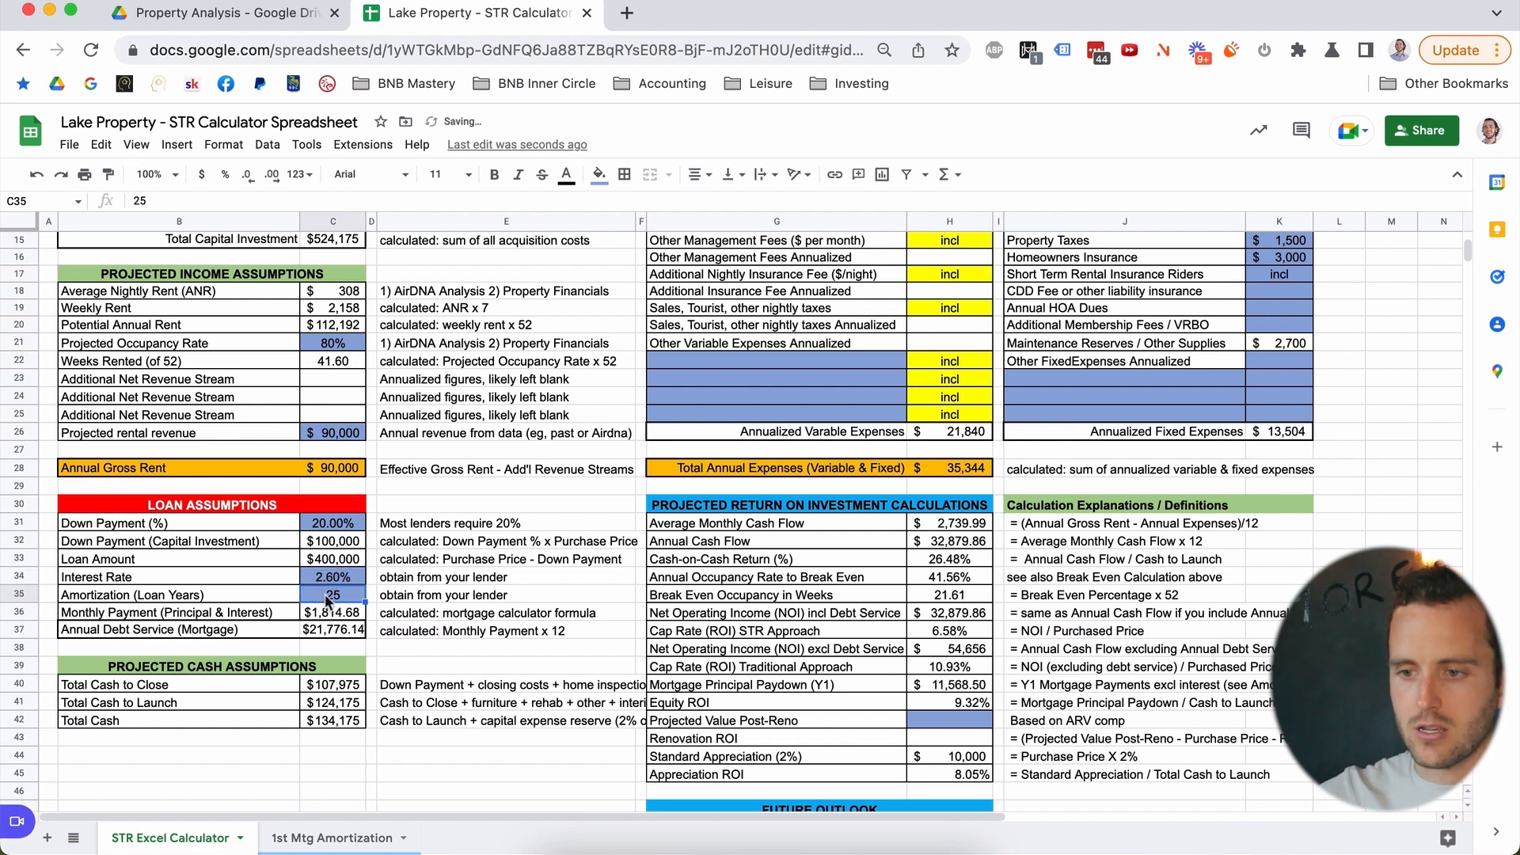
Inspect the monthly payment formula and the annual debt service row in the loan assumptions.
{"action": "left_click", "coordinate": [336, 617]}
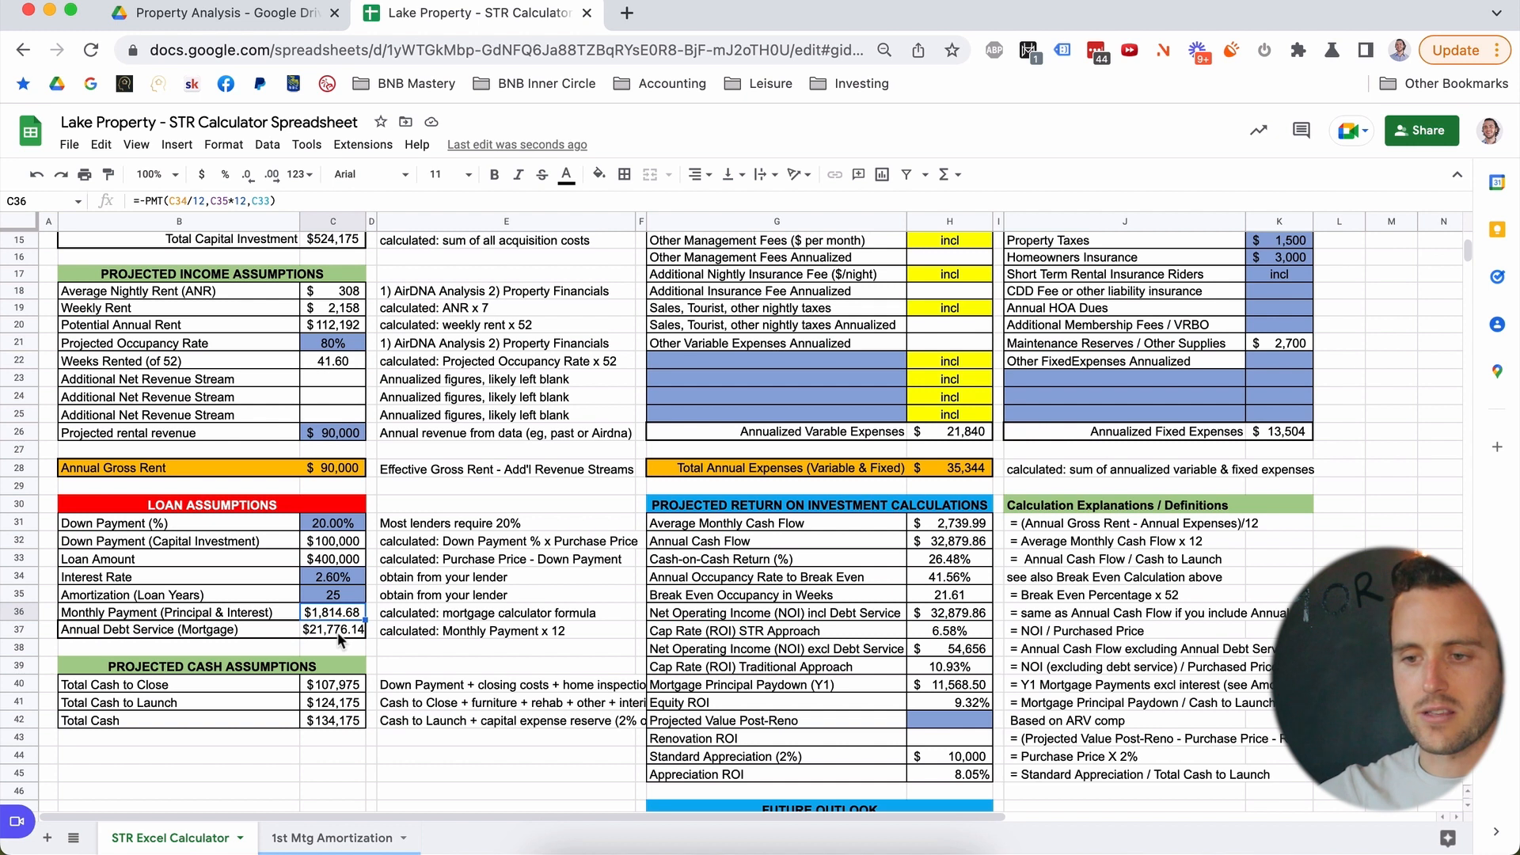
{"action": "left_click", "coordinate": [337, 632]}
{"action": "left_click", "coordinate": [234, 633]}
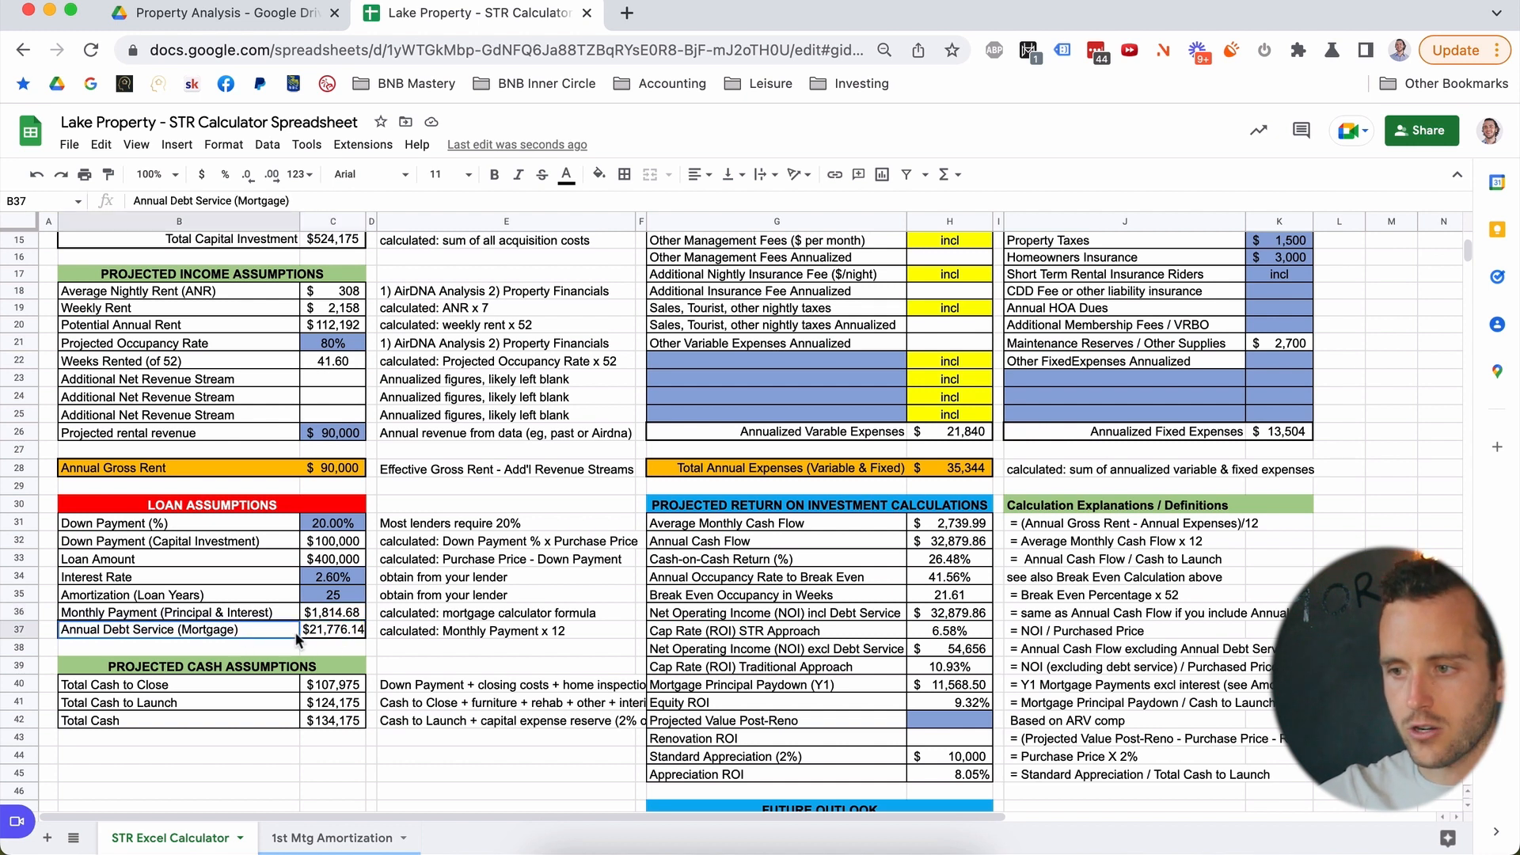
{"action": "left_click", "coordinate": [302, 632], "text": "shift"}
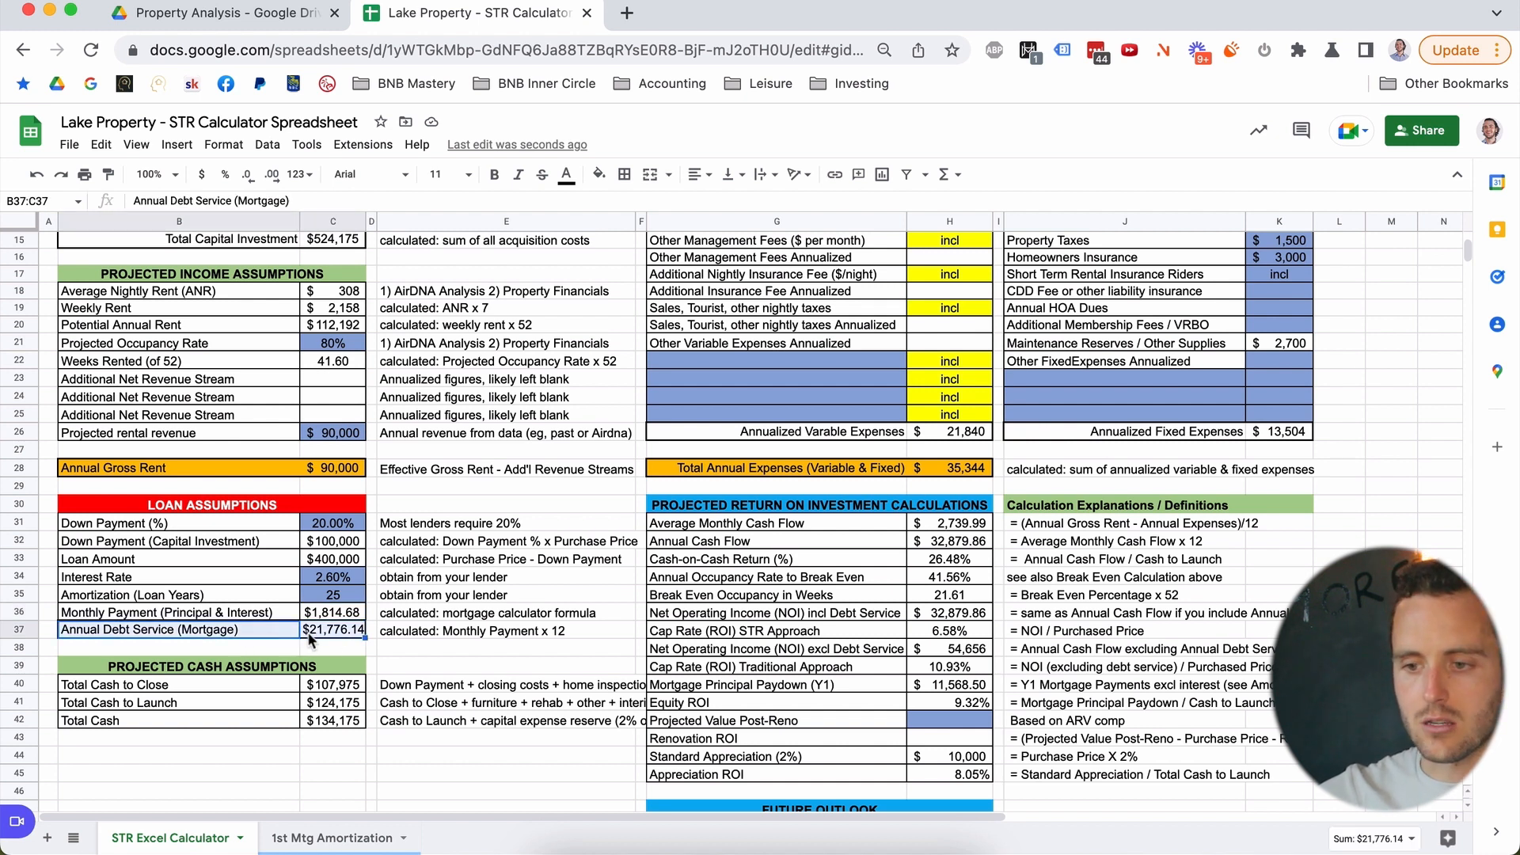
Review the projected cash assumptions from total cash to close through total cash, including the capital expense reserve note.
{"action": "left_click", "coordinate": [261, 687]}
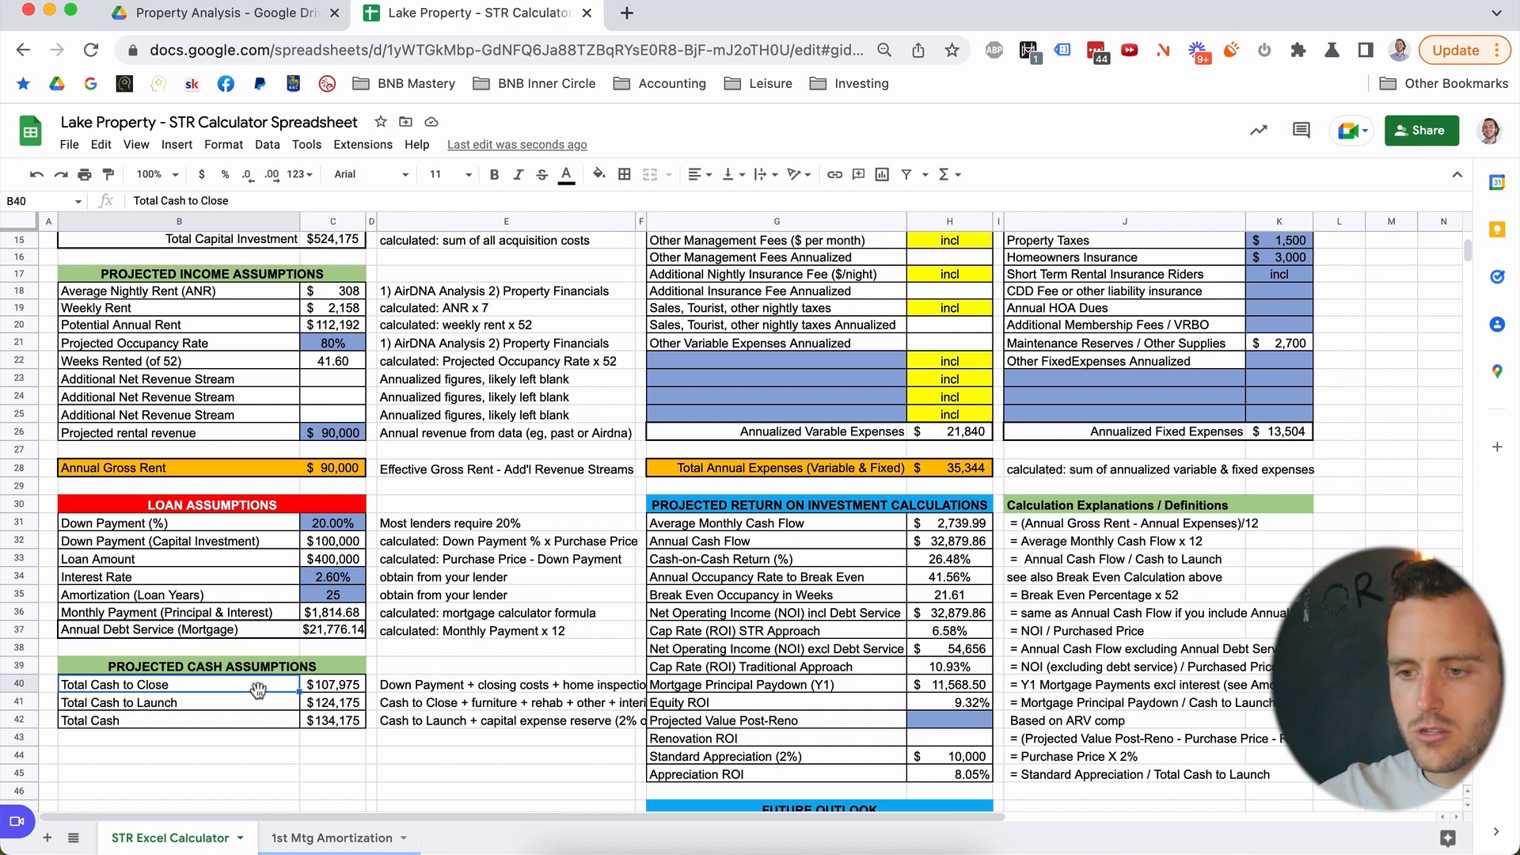
{"action": "left_click", "coordinate": [317, 685], "text": "shift"}
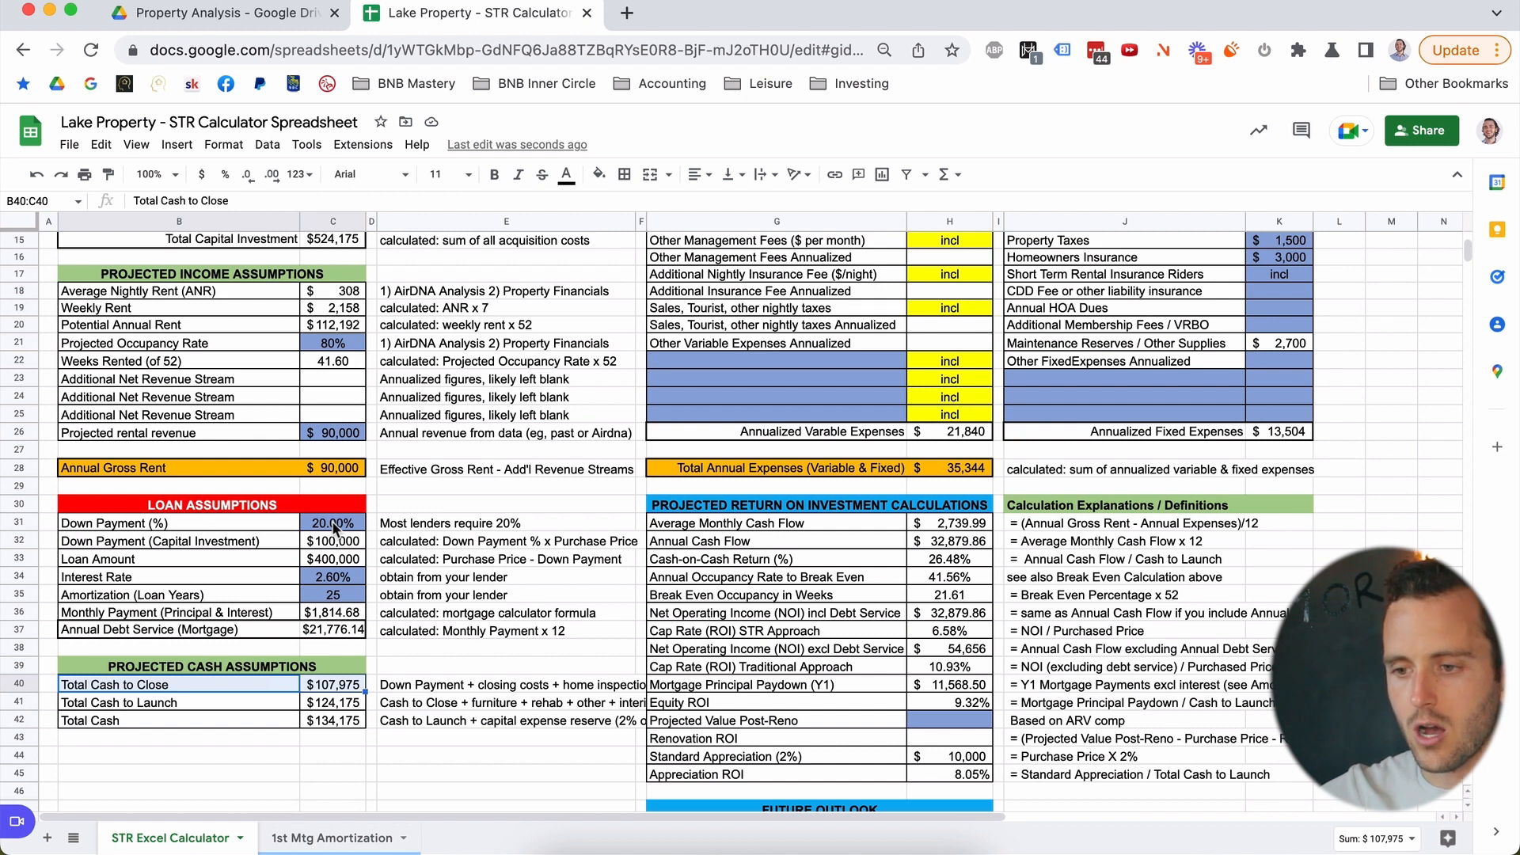
{"action": "left_click", "coordinate": [235, 710]}
{"action": "left_click", "coordinate": [318, 704], "text": "shift"}
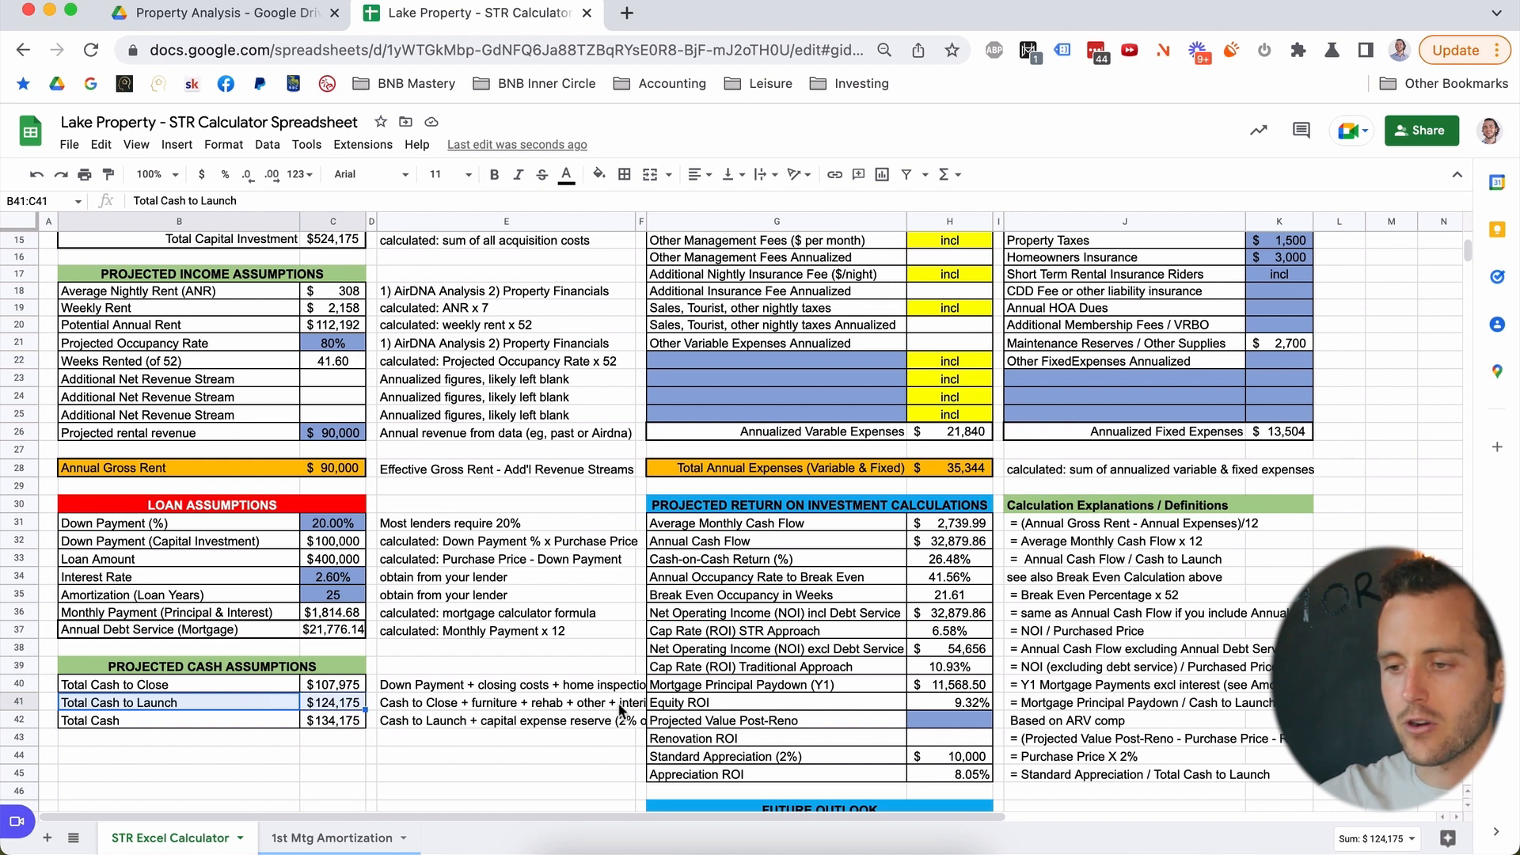
{"action": "left_click", "coordinate": [240, 725]}
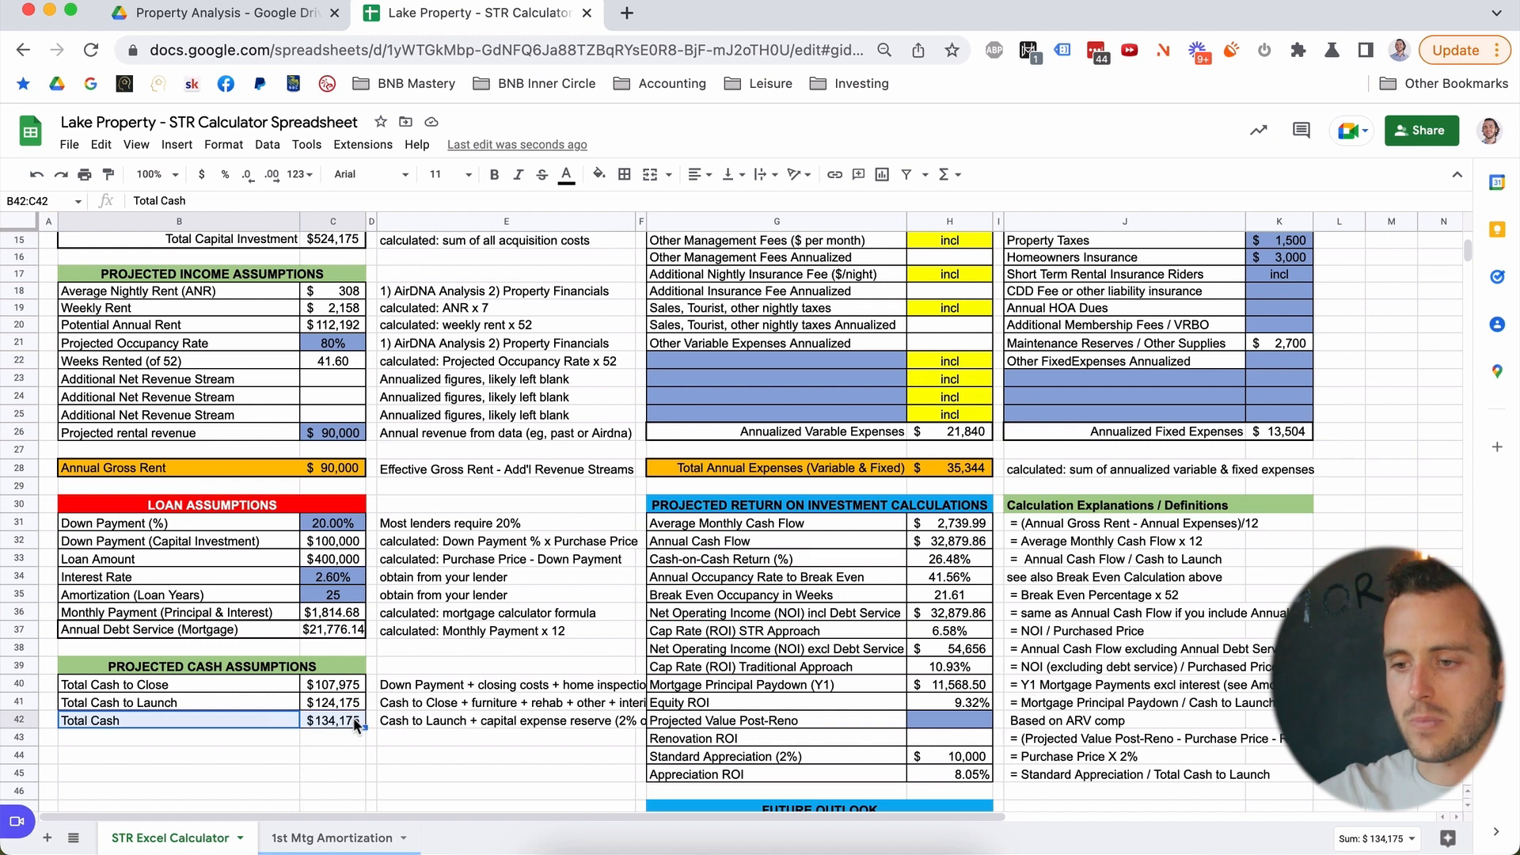
{"action": "left_click", "coordinate": [424, 719]}
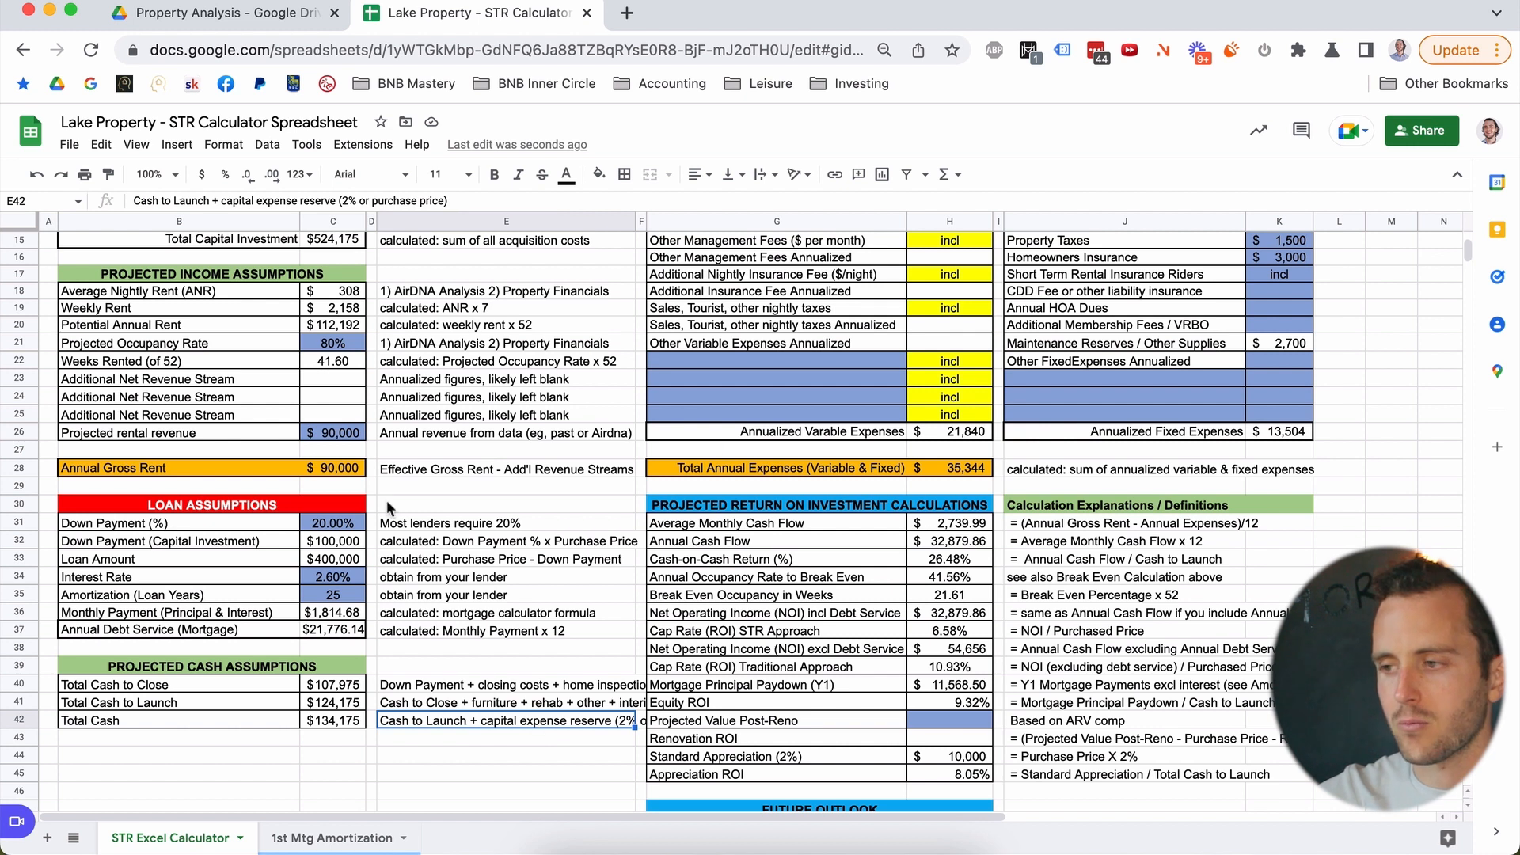
Compare the maintenance reserves formula with the total cash to close and total cash formulas and the reserve note.
{"action": "left_click", "coordinate": [1289, 346]}
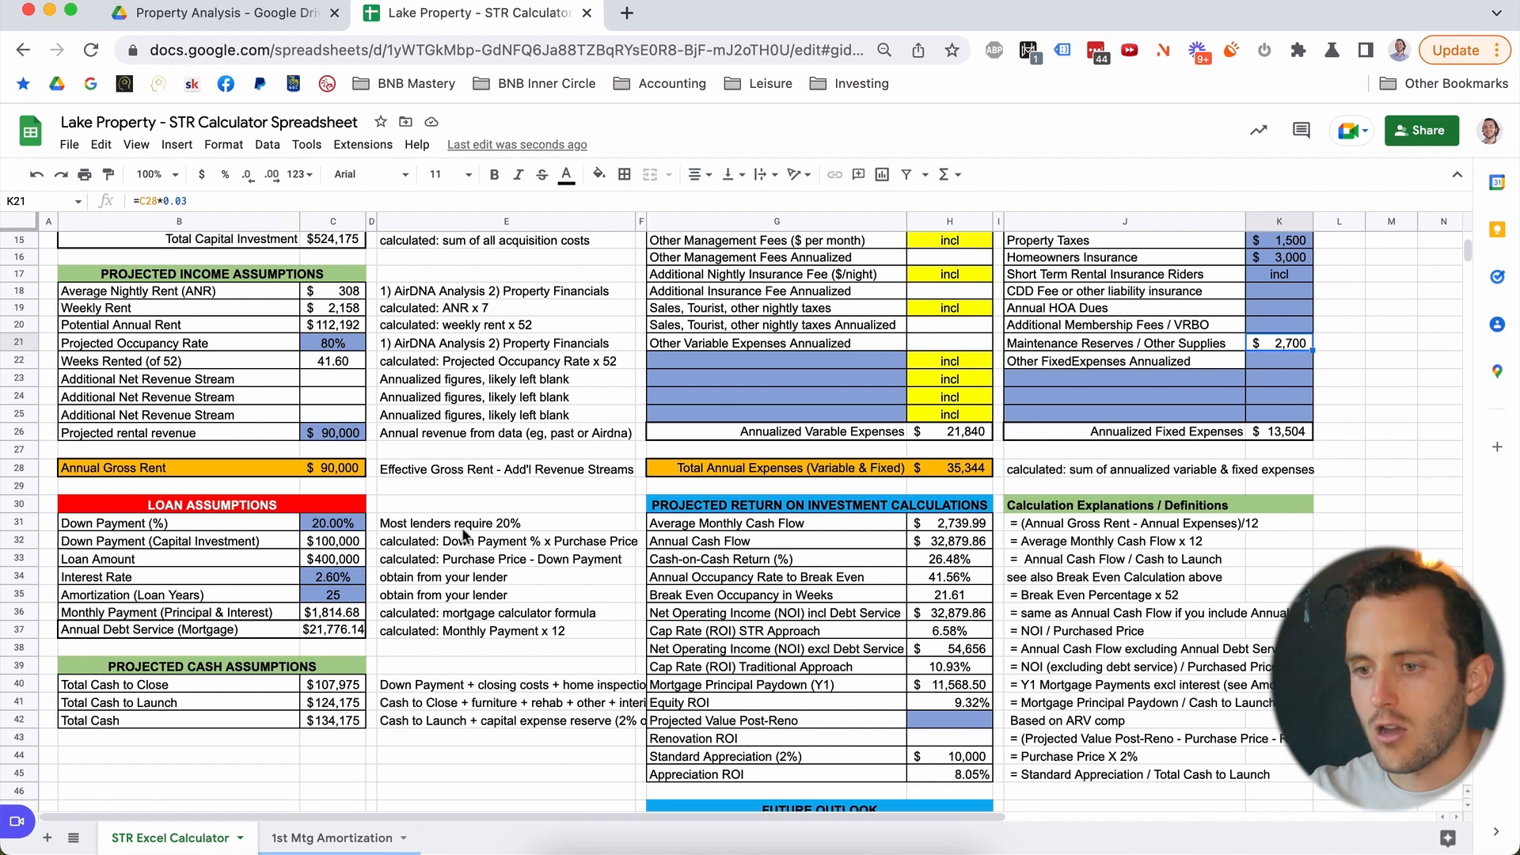
{"action": "scroll", "coordinate": [466, 536], "scroll_direction": "up", "scroll_amount": 5}
{"action": "scroll", "coordinate": [465, 535], "scroll_direction": "down", "scroll_amount": 5}
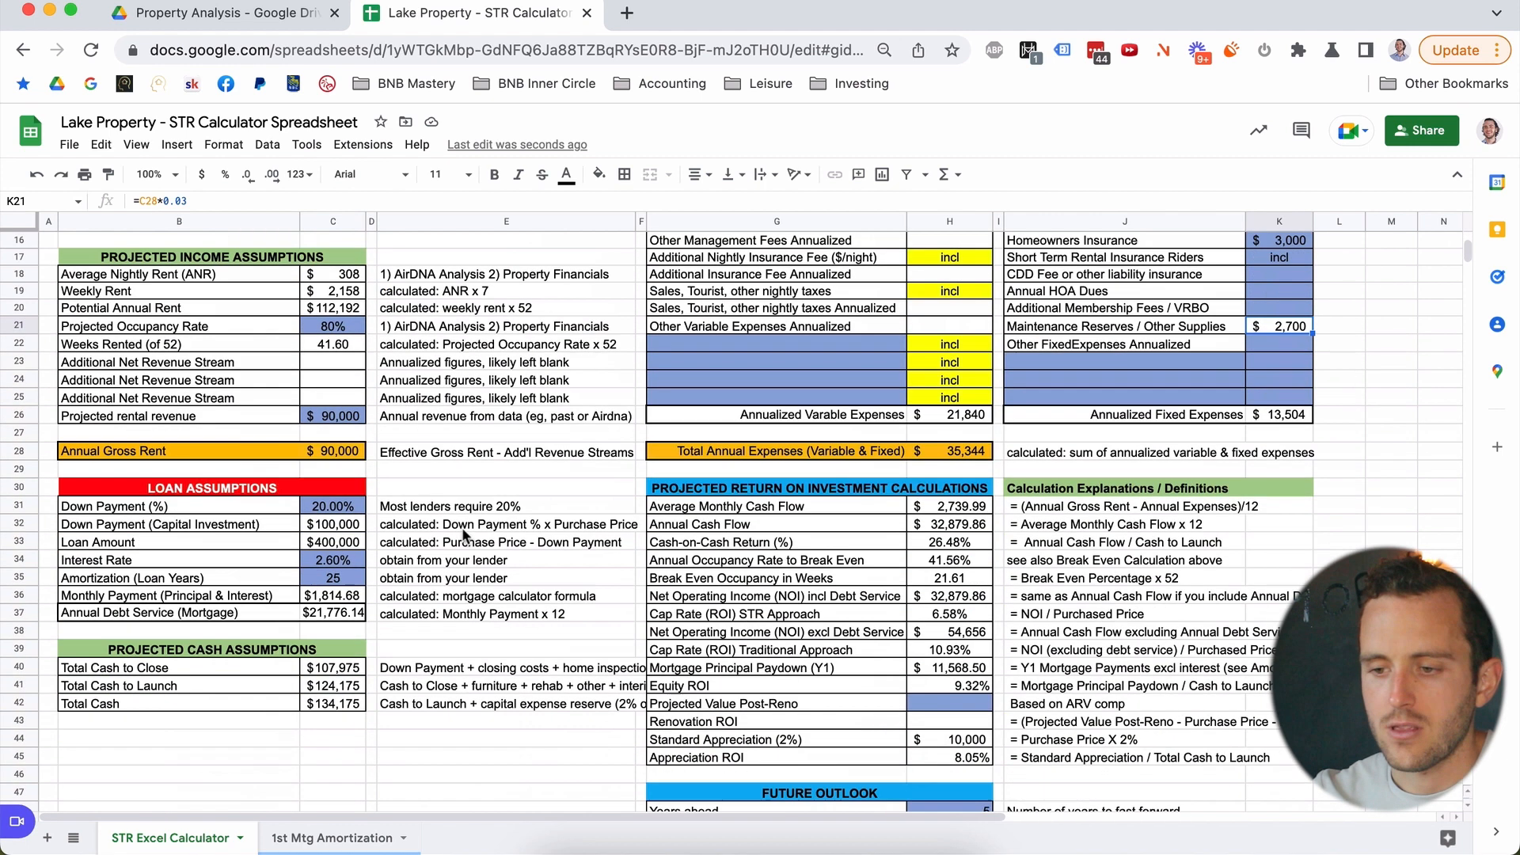
{"action": "left_click", "coordinate": [340, 674]}
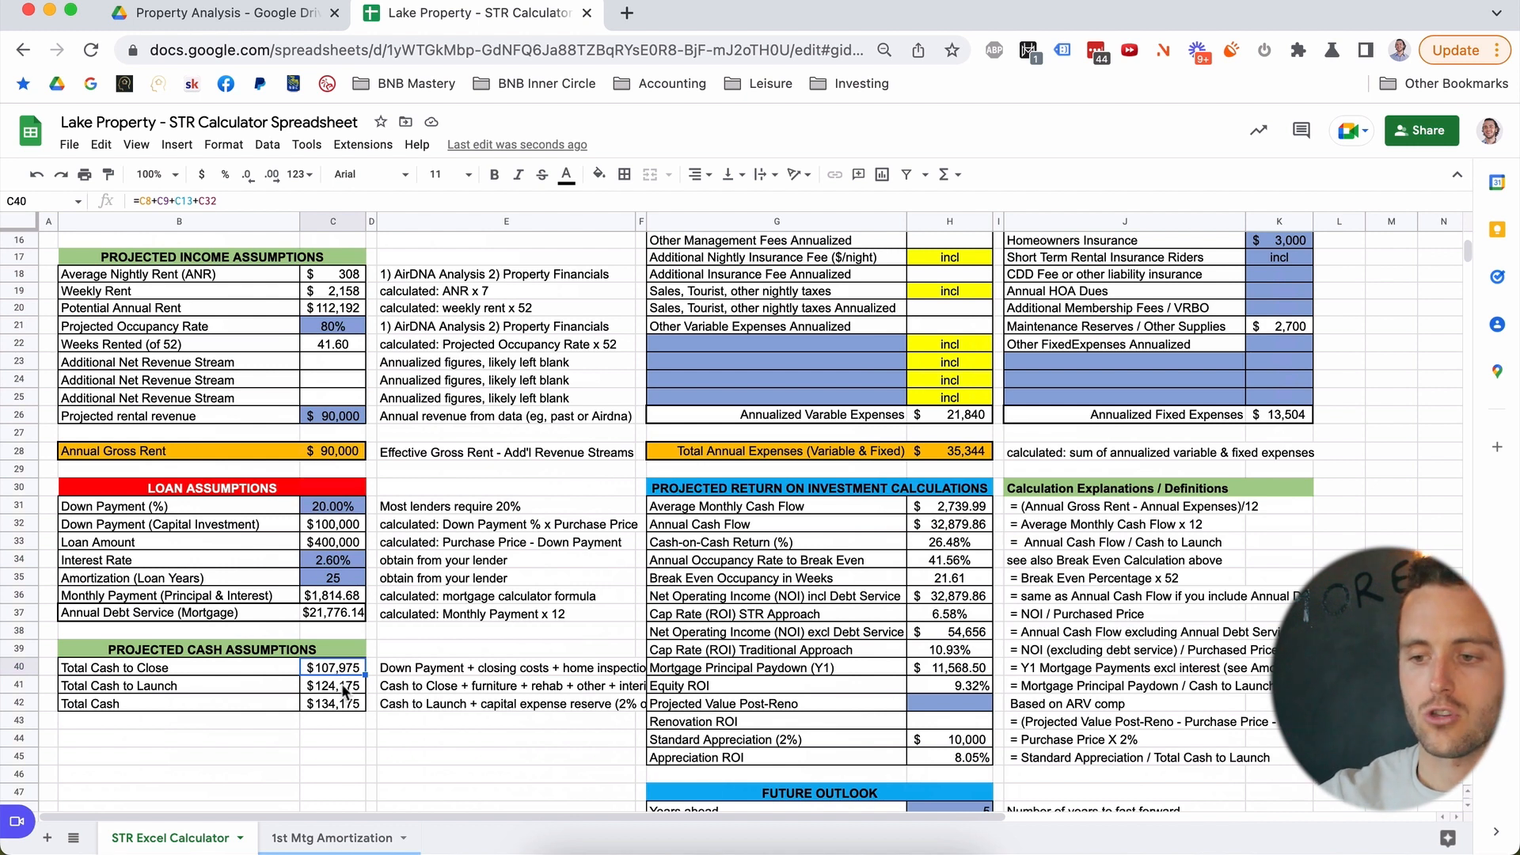
{"action": "left_click", "coordinate": [335, 705]}
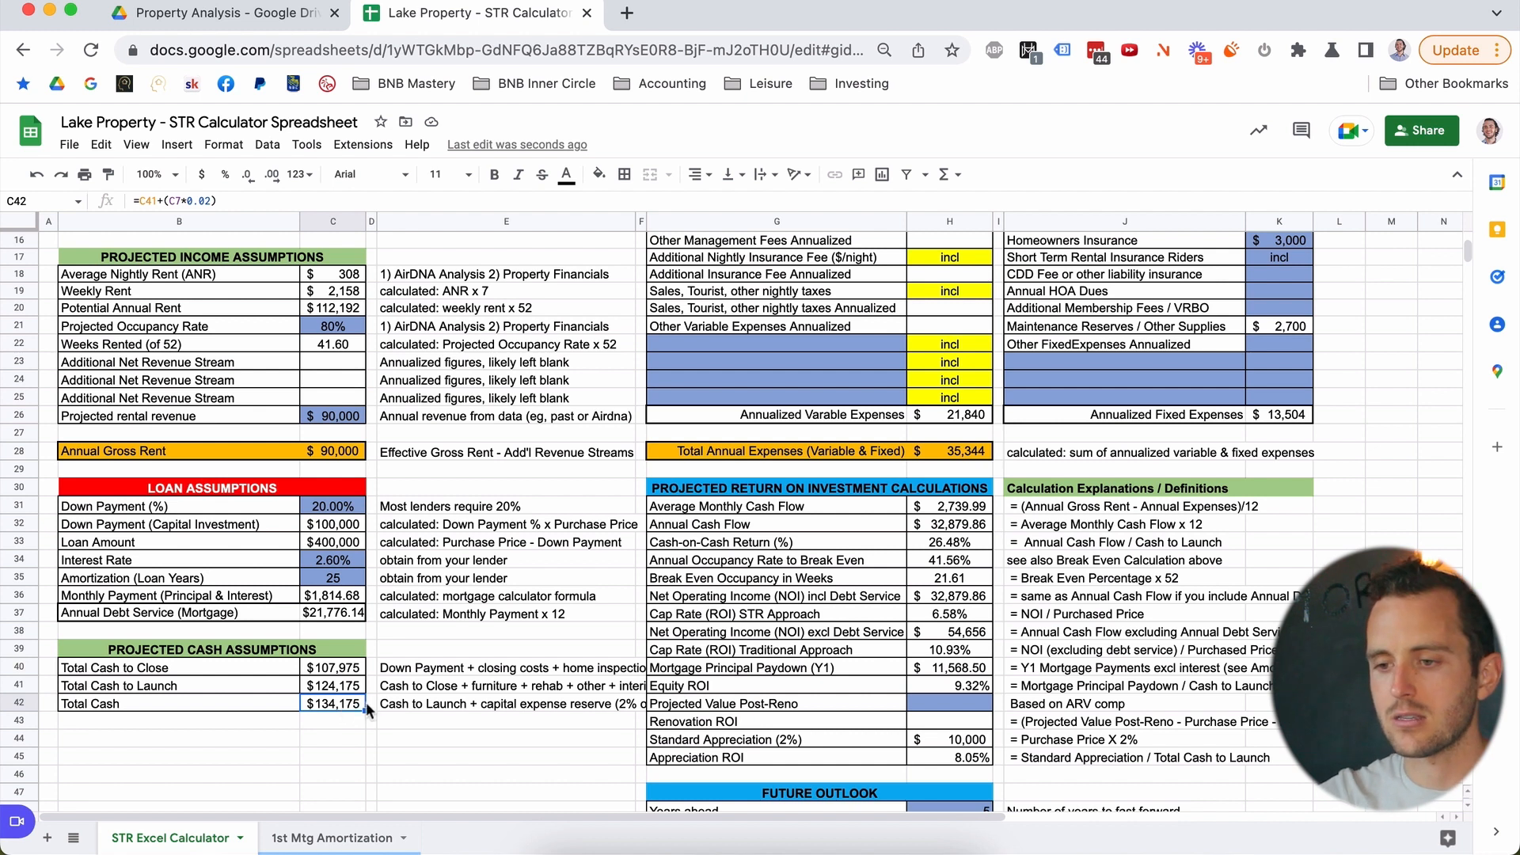
{"action": "left_click", "coordinate": [403, 706]}
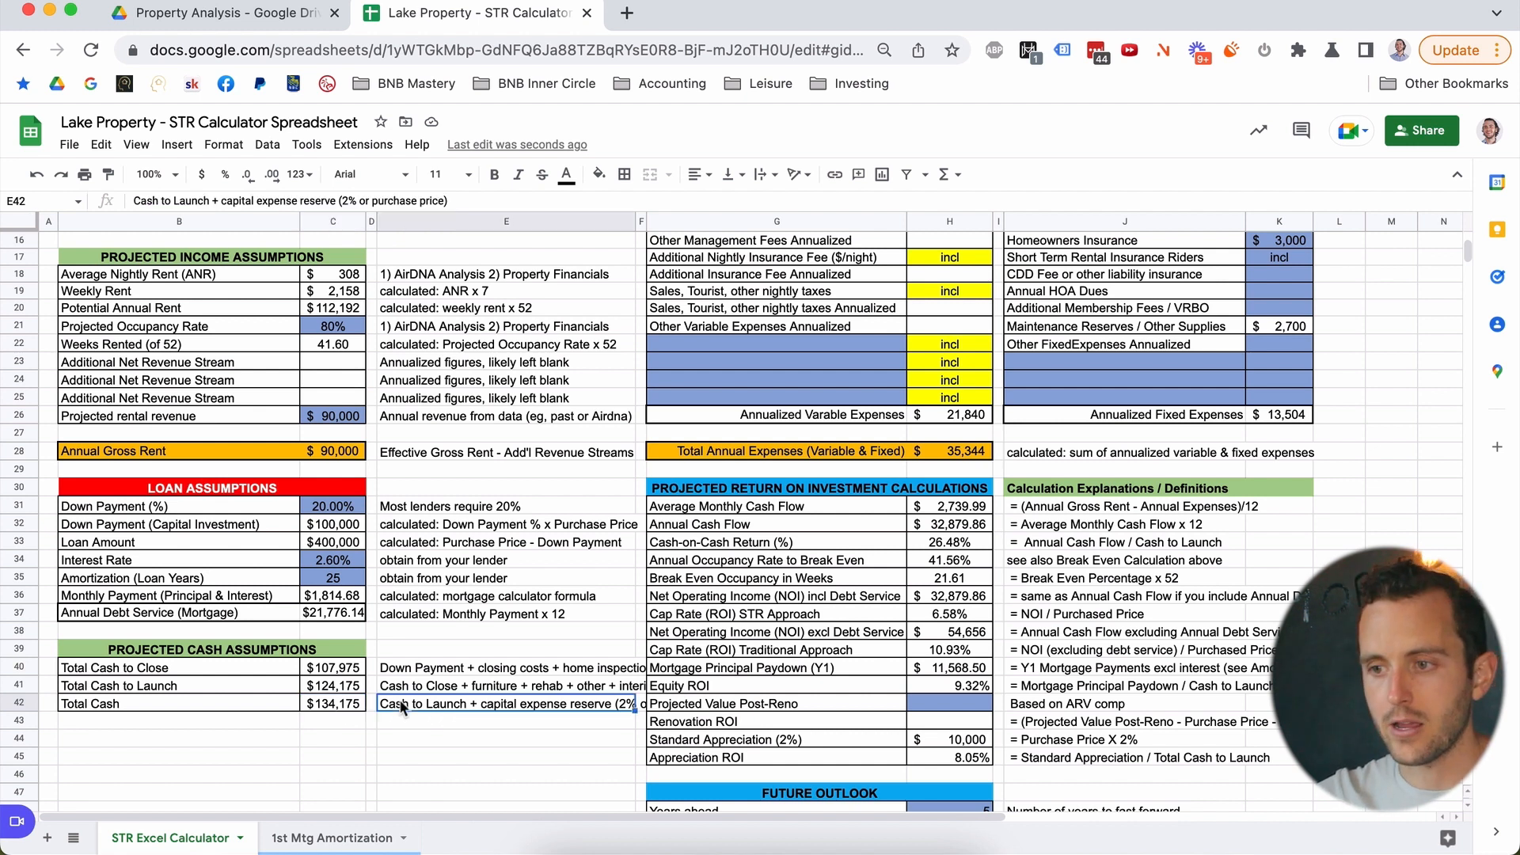
Review the annual variable expense assumptions from the management rental commission down to the annualized nightly taxes.
{"action": "scroll", "coordinate": [403, 706], "scroll_direction": "up", "scroll_amount": 5}
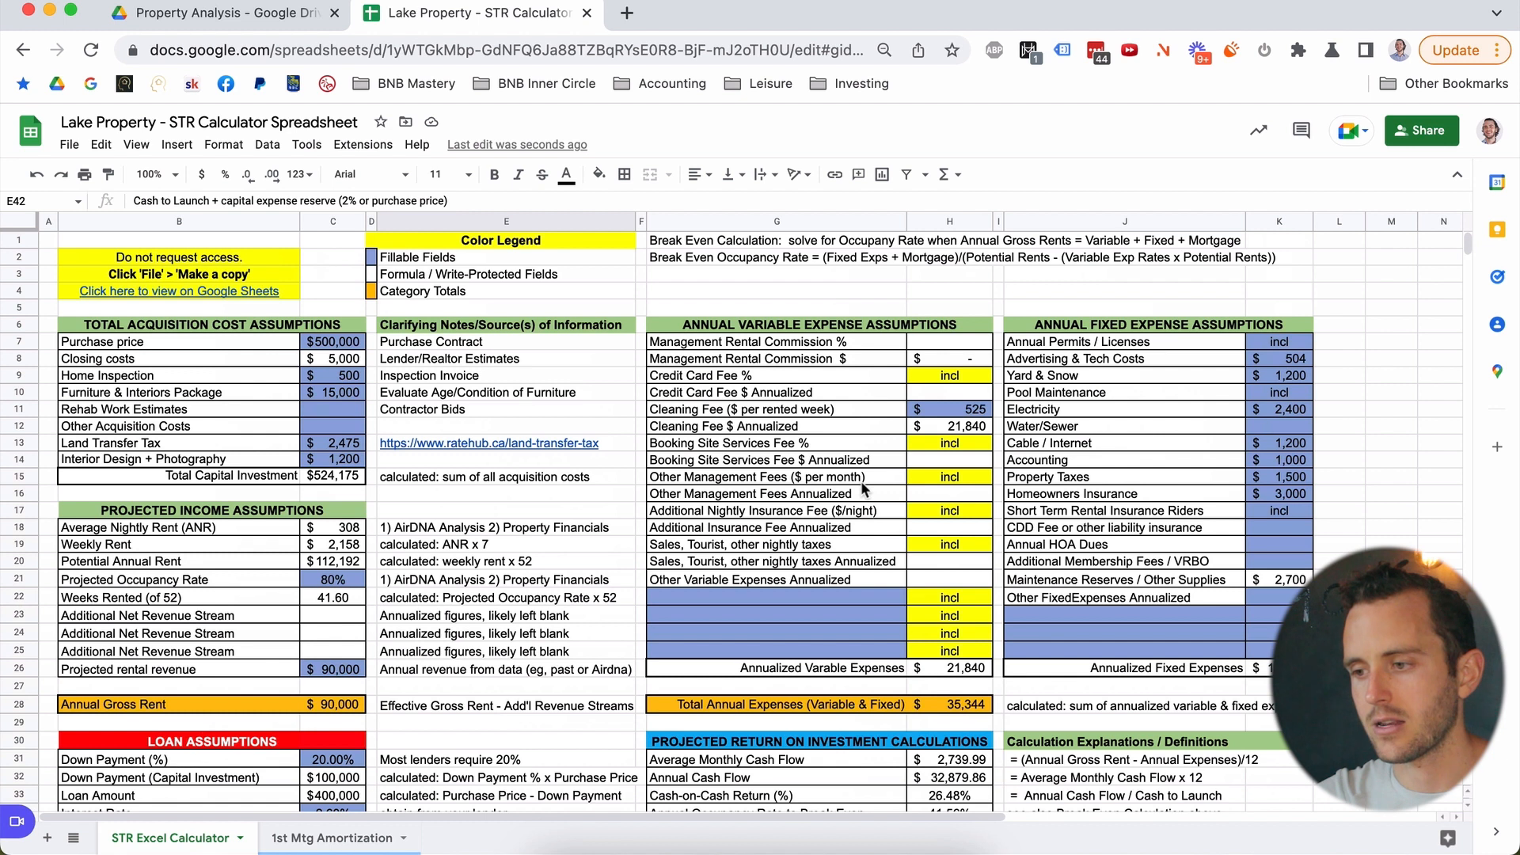
{"action": "left_click", "coordinate": [949, 348]}
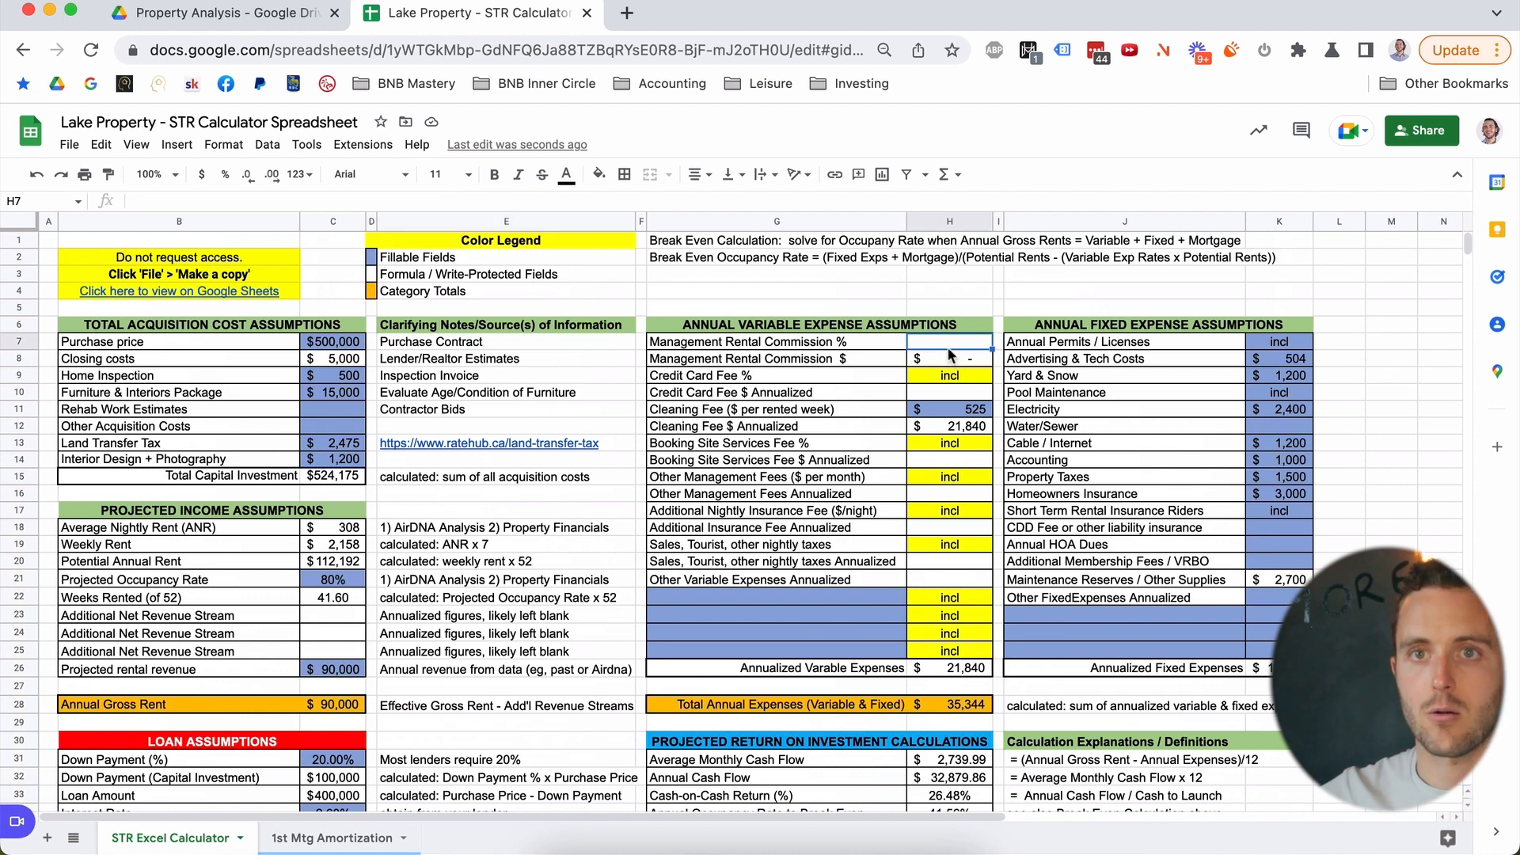
{"action": "key", "text": "Down"}
{"action": "key", "text": "Down"}
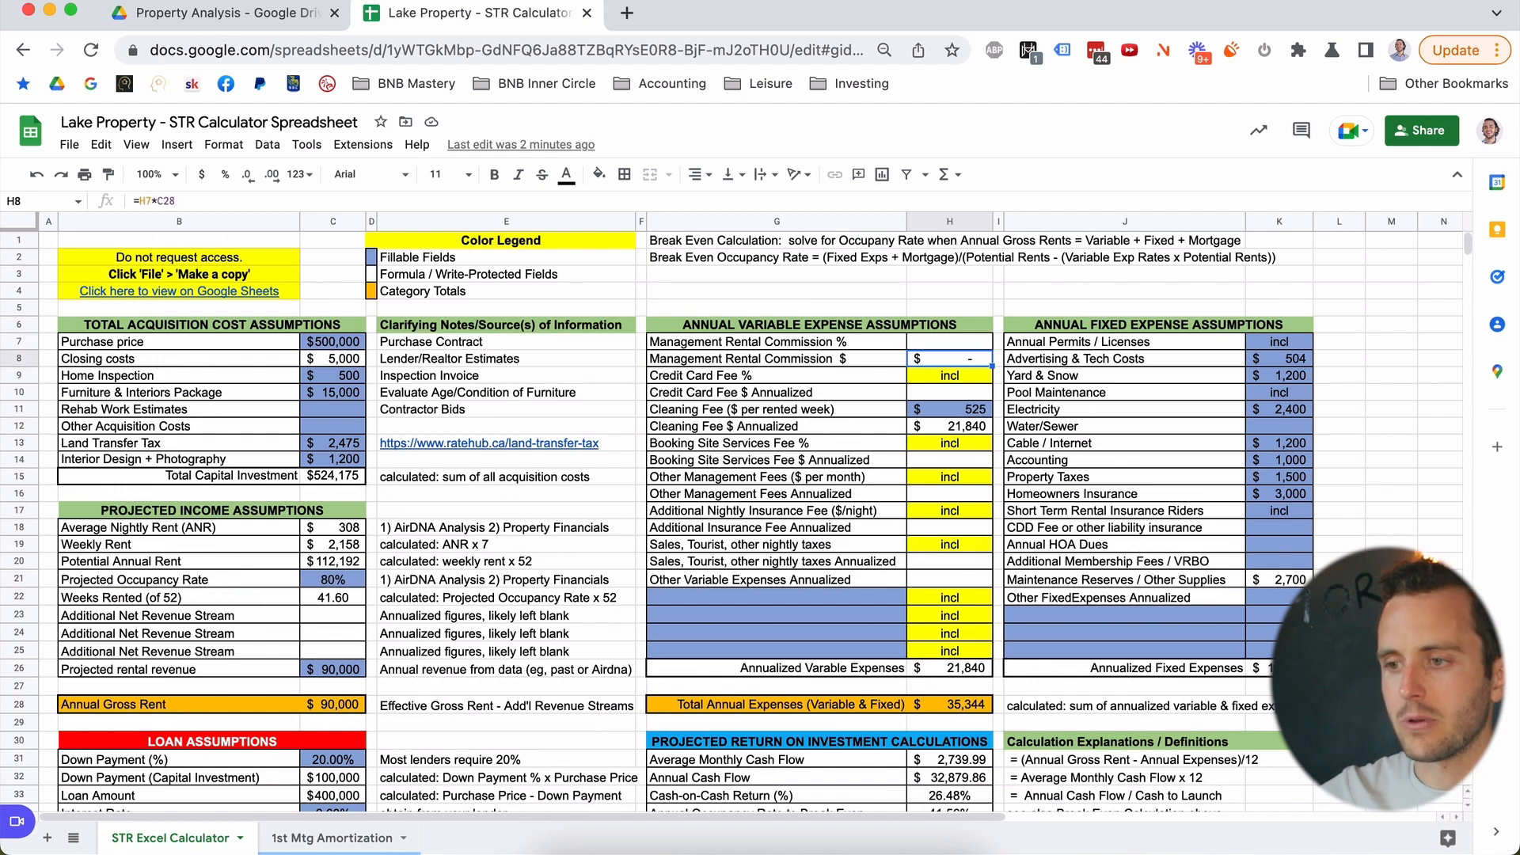
{"action": "key", "text": "Down"}
{"action": "key", "text": "Down"}
{"action": "key", "text": "Down"}
{"action": "key", "text": "Down"}
{"action": "key", "text": "Down"}
{"action": "key", "text": "Down"}
{"action": "key", "text": "Down"}
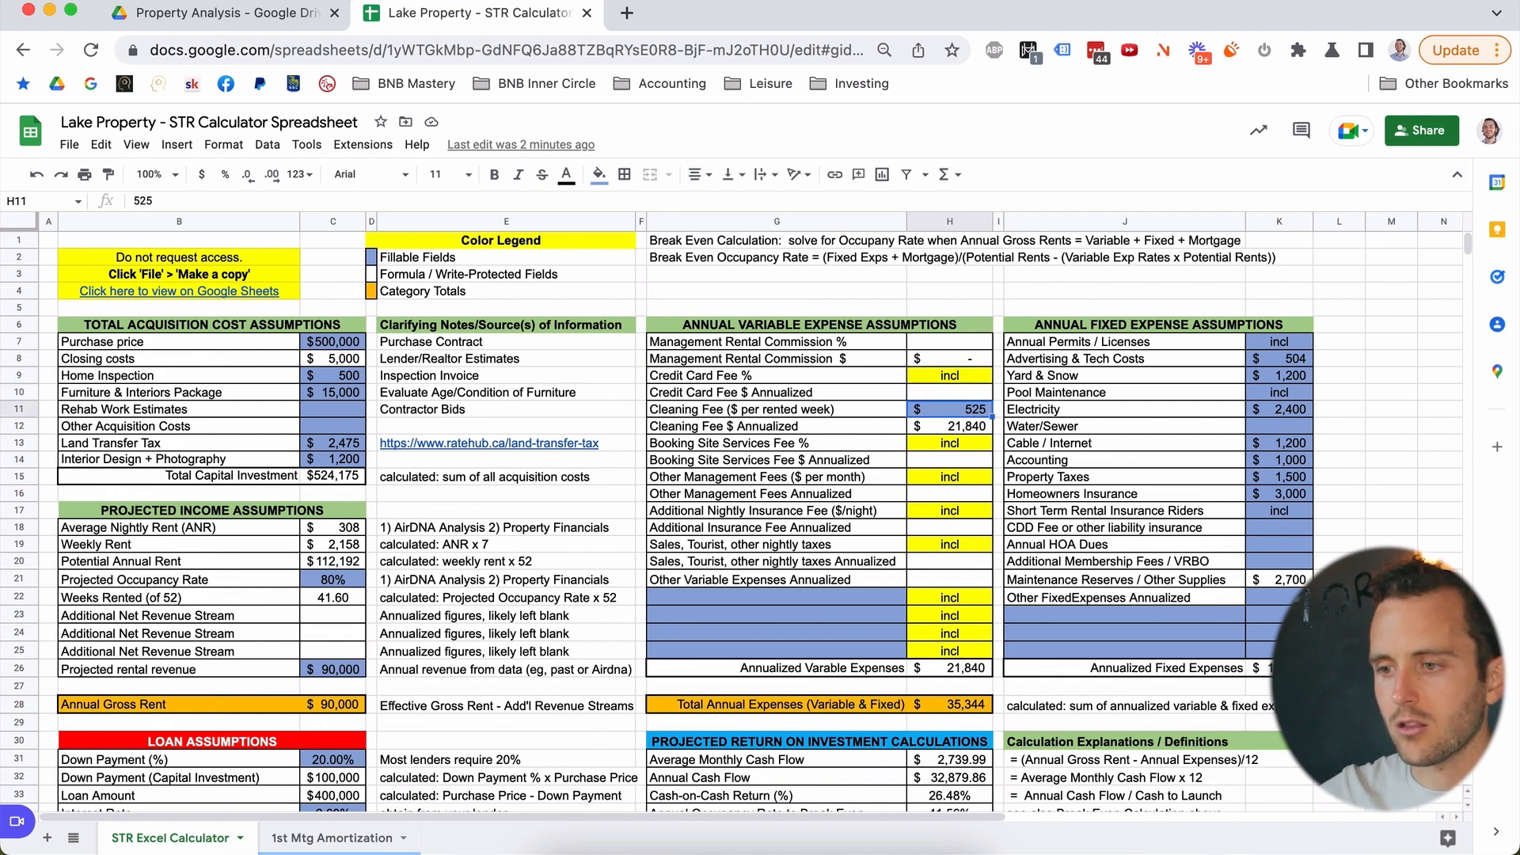
{"action": "key", "text": "Down"}
{"action": "key", "text": "Down"}
{"action": "key", "text": "Down"}
{"action": "key", "text": "Down"}
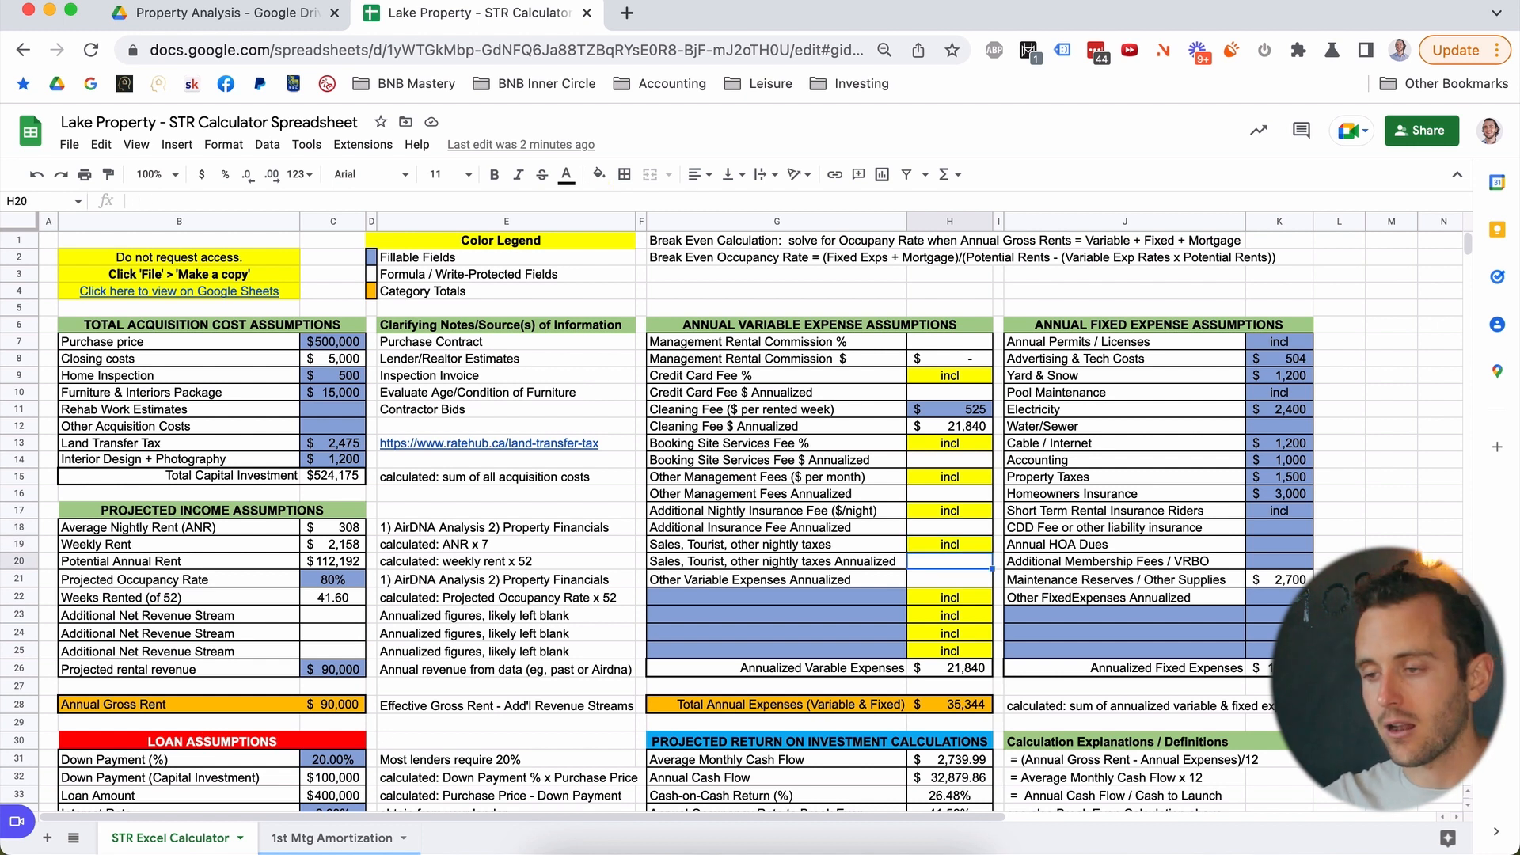
Recheck the included variable expenses from the nightly taxes back up to the credit card fee.
{"action": "key", "text": "Up"}
{"action": "key", "text": "Up"}
{"action": "key", "text": "Up"}
{"action": "key", "text": "Up"}
{"action": "key", "text": "Up"}
{"action": "key", "text": "Up"}
{"action": "key", "text": "Up"}
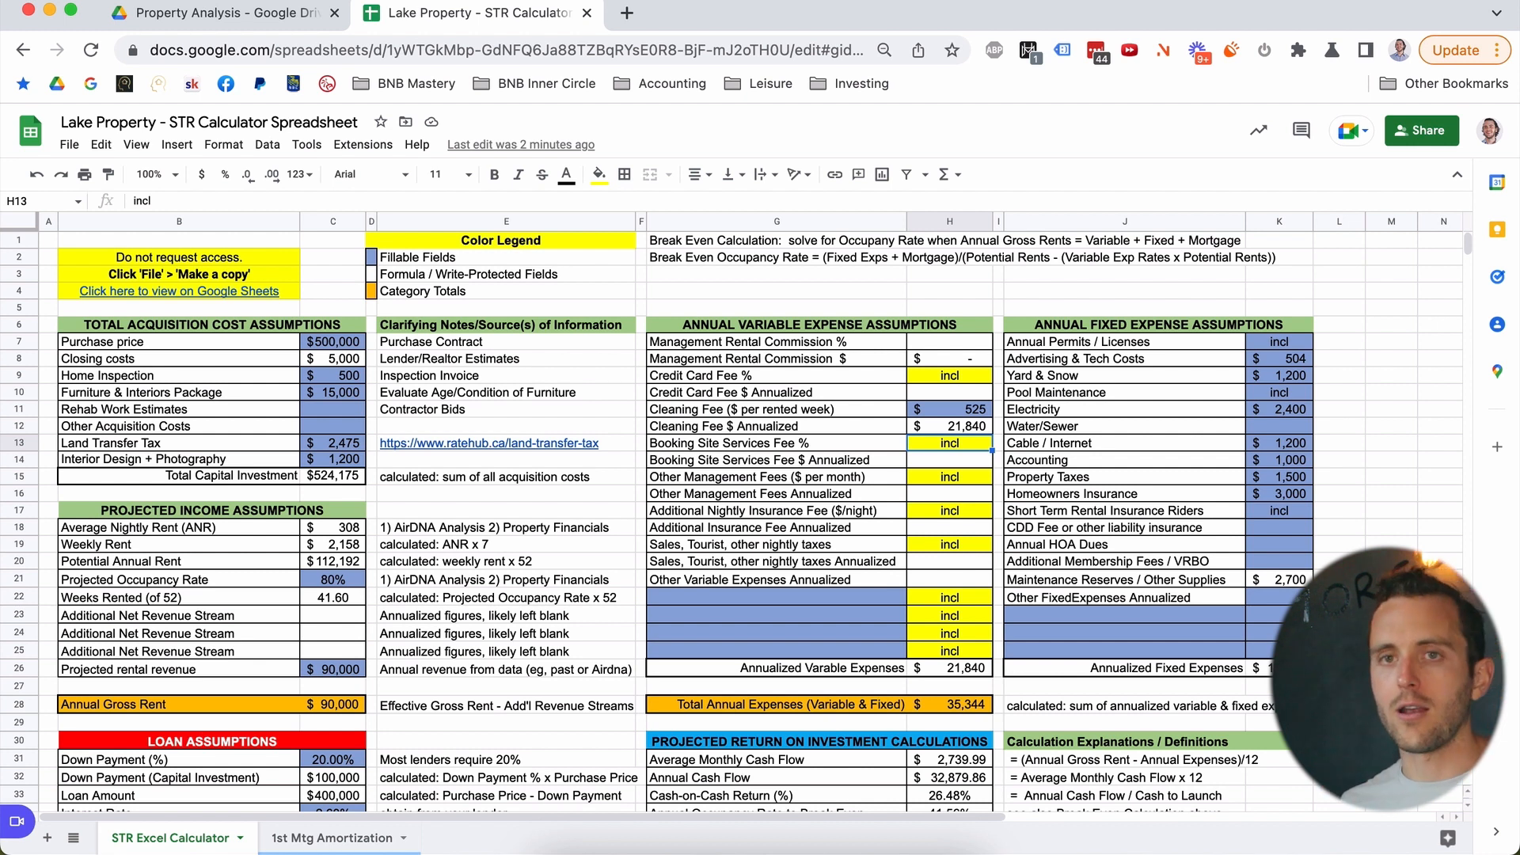
{"action": "key", "text": "Up"}
{"action": "key", "text": "Up"}
{"action": "key", "text": "Up"}
{"action": "key", "text": "Up"}
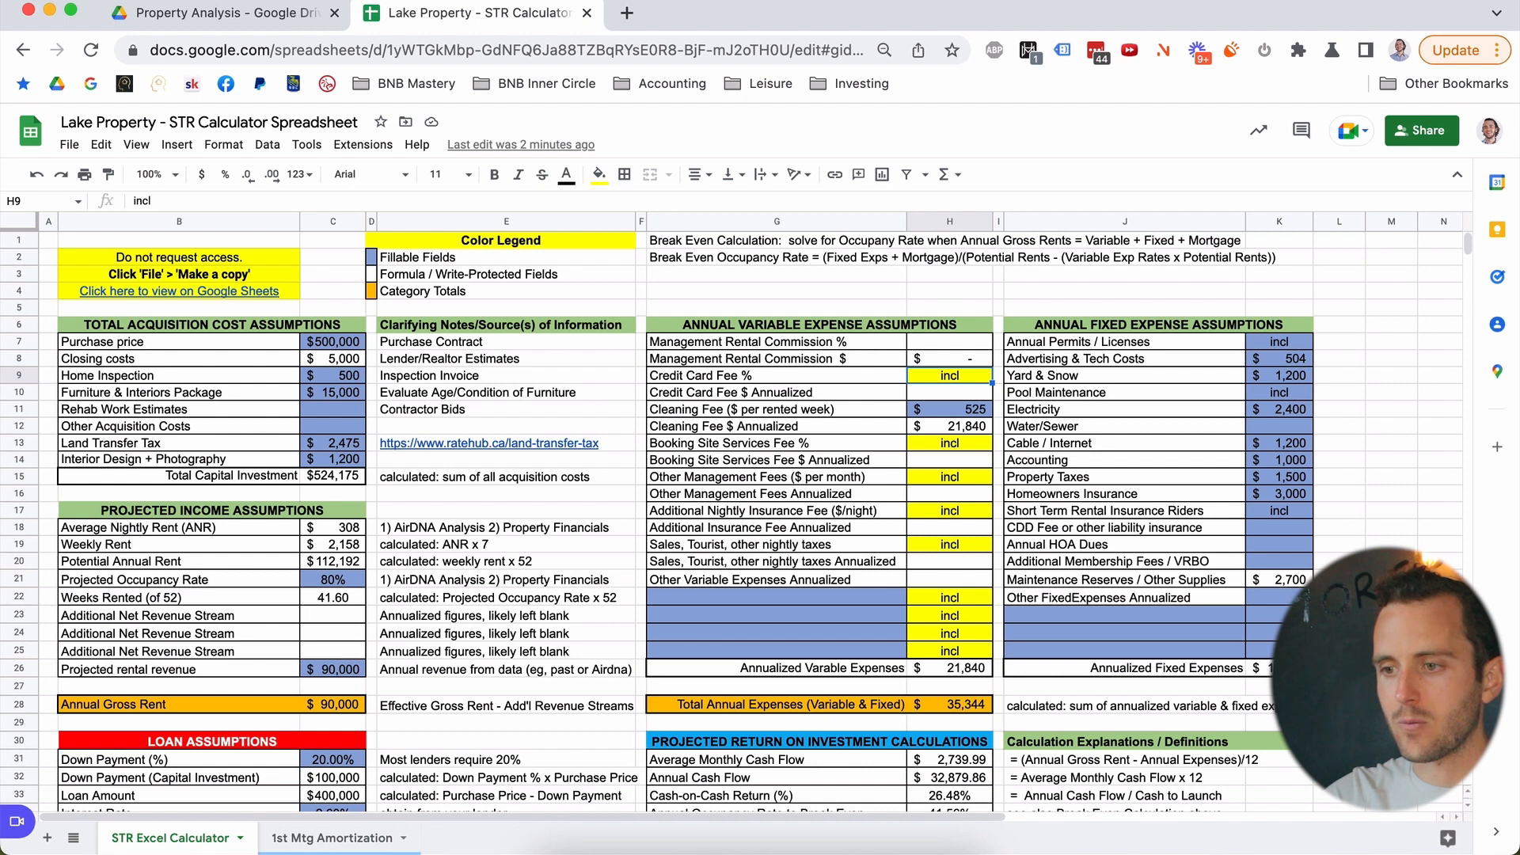
Examine the variable expenses from the credit card fee through the annualized cleaning fee to the additional nightly insurance fee.
{"action": "key", "text": "Down"}
{"action": "key", "text": "Down"}
{"action": "key", "text": "Down"}
{"action": "key", "text": "Down"}
{"action": "key", "text": "Down"}
{"action": "key", "text": "Down"}
{"action": "key", "text": "Down"}
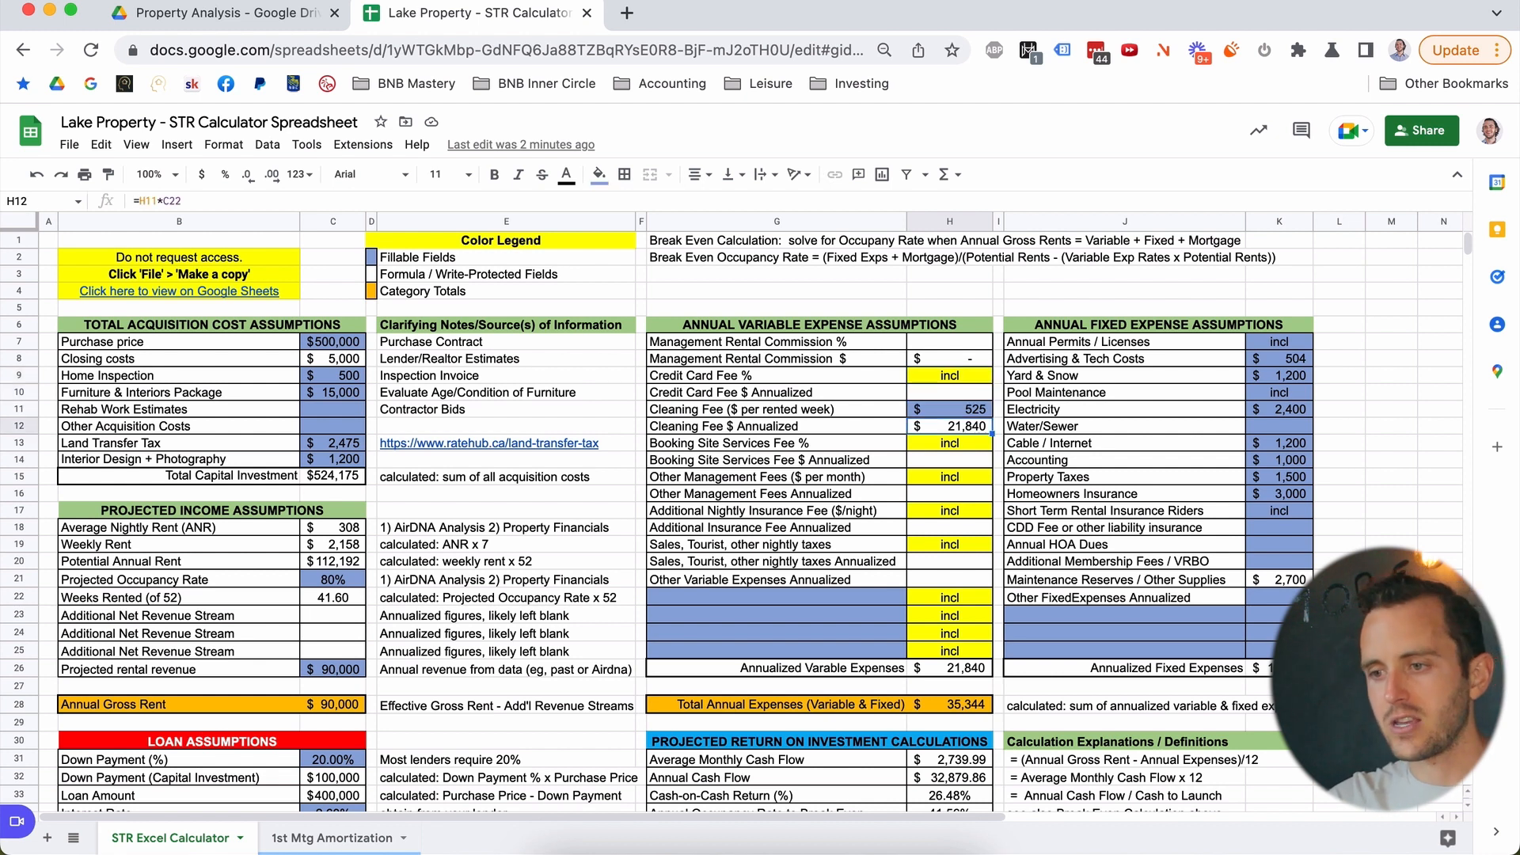
{"action": "key", "text": "Down"}
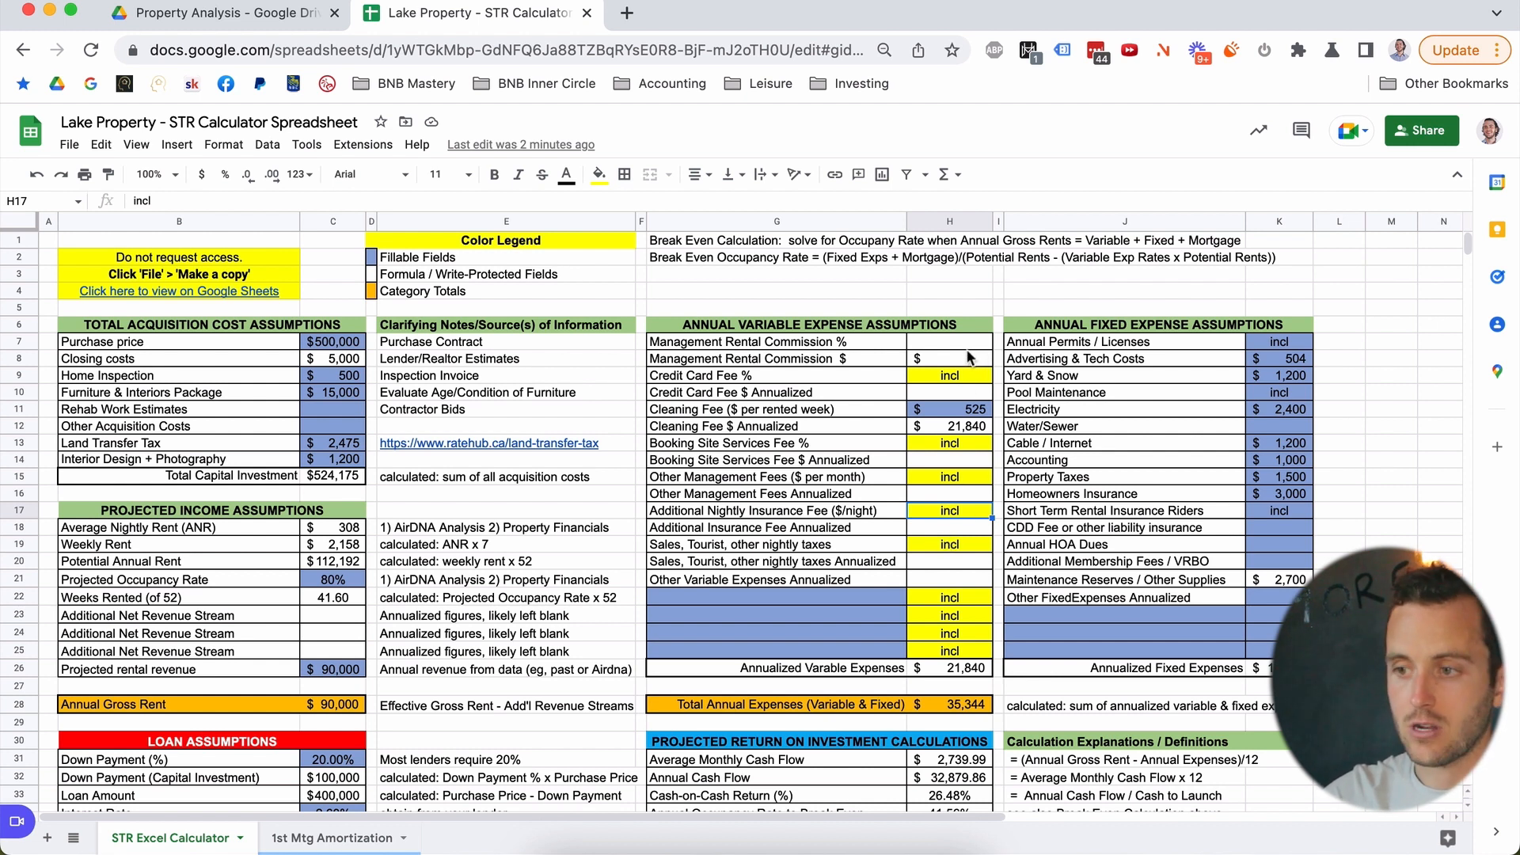
Review the insurance fee, nightly taxes, management commission and cleaning fee, then compare the occupancy rate with the annualized cleaning fee formula.
{"action": "left_click", "coordinate": [941, 525]}
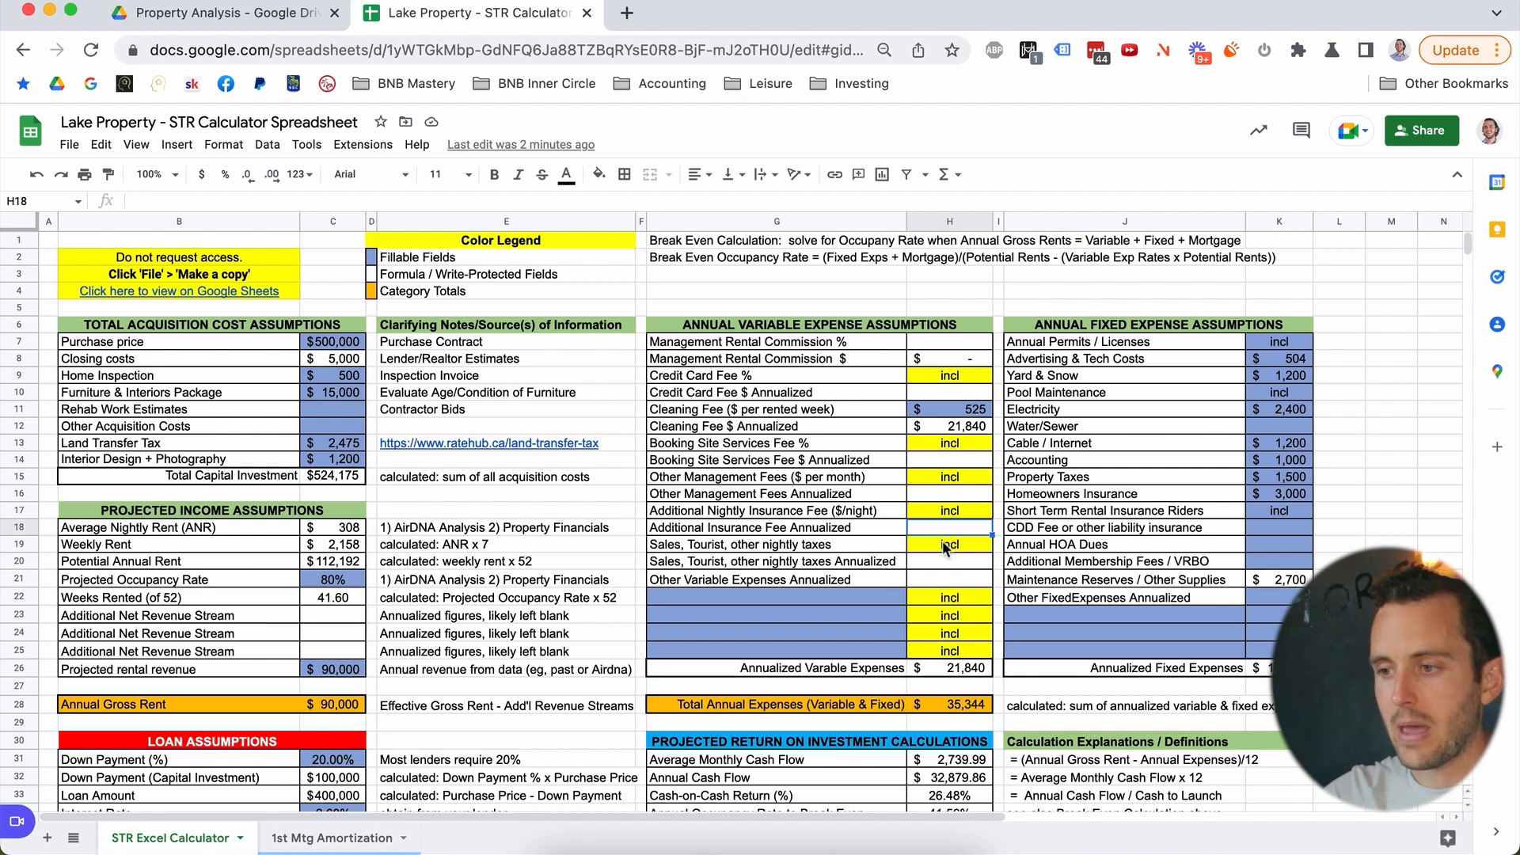
{"action": "left_click", "coordinate": [945, 546]}
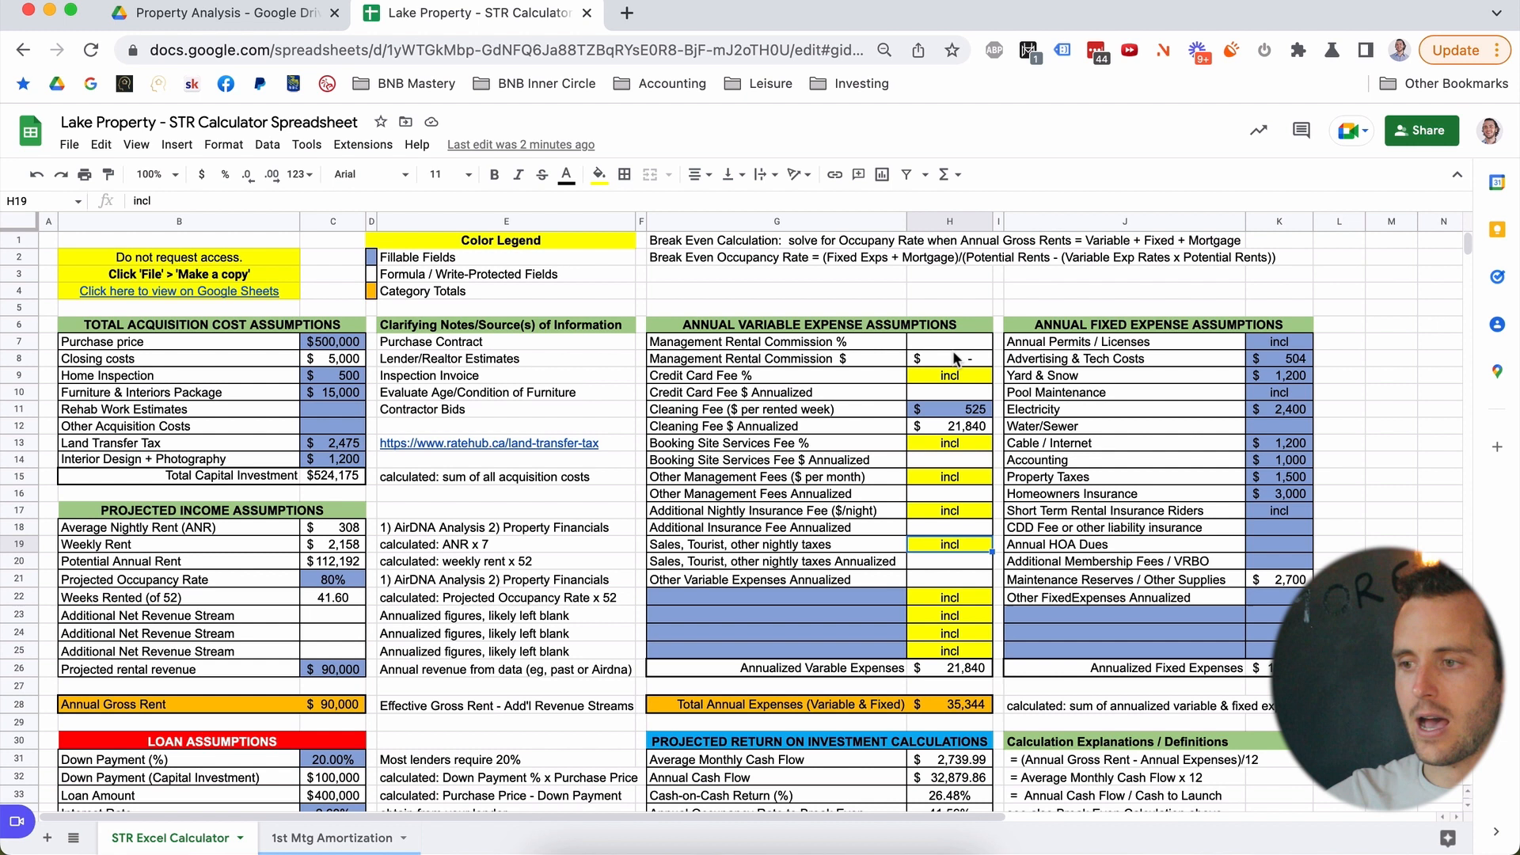
{"action": "left_click_drag", "start_coordinate": [953, 339], "coordinate": [958, 364]}
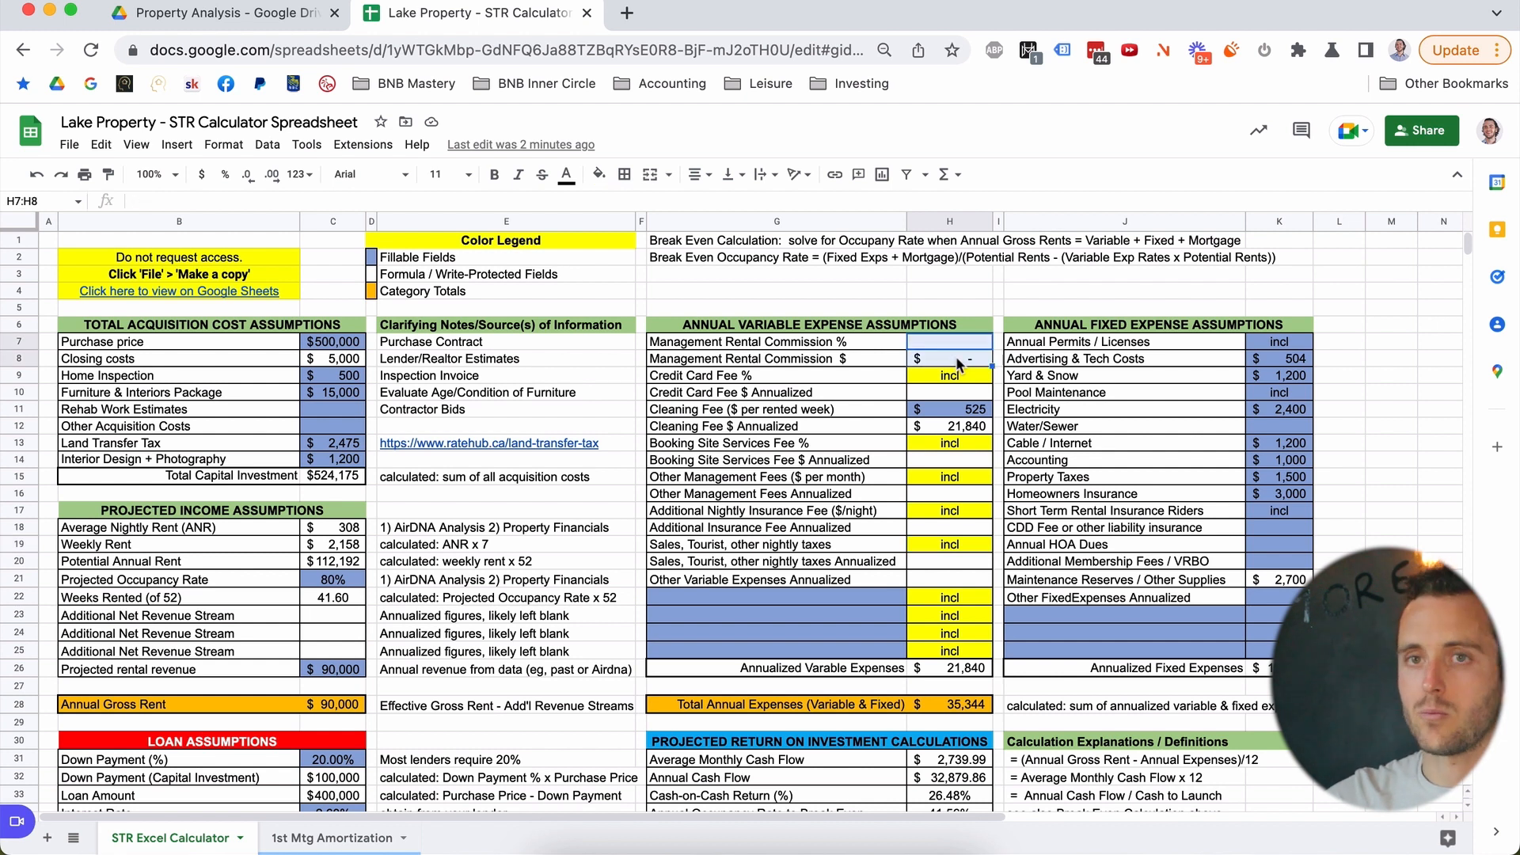
{"action": "left_click", "coordinate": [964, 409]}
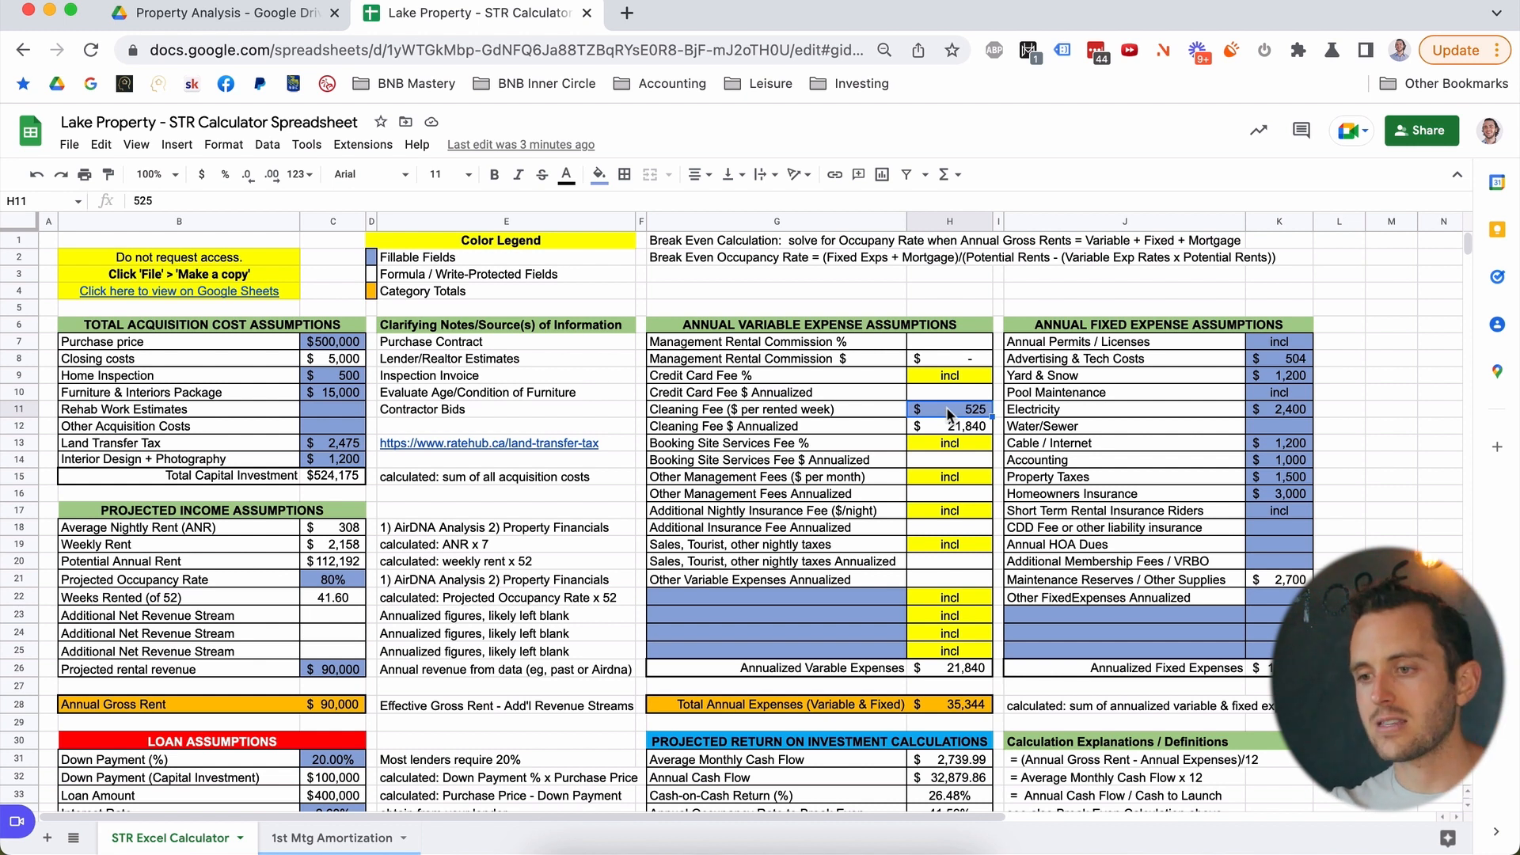
{"action": "left_click", "coordinate": [344, 577]}
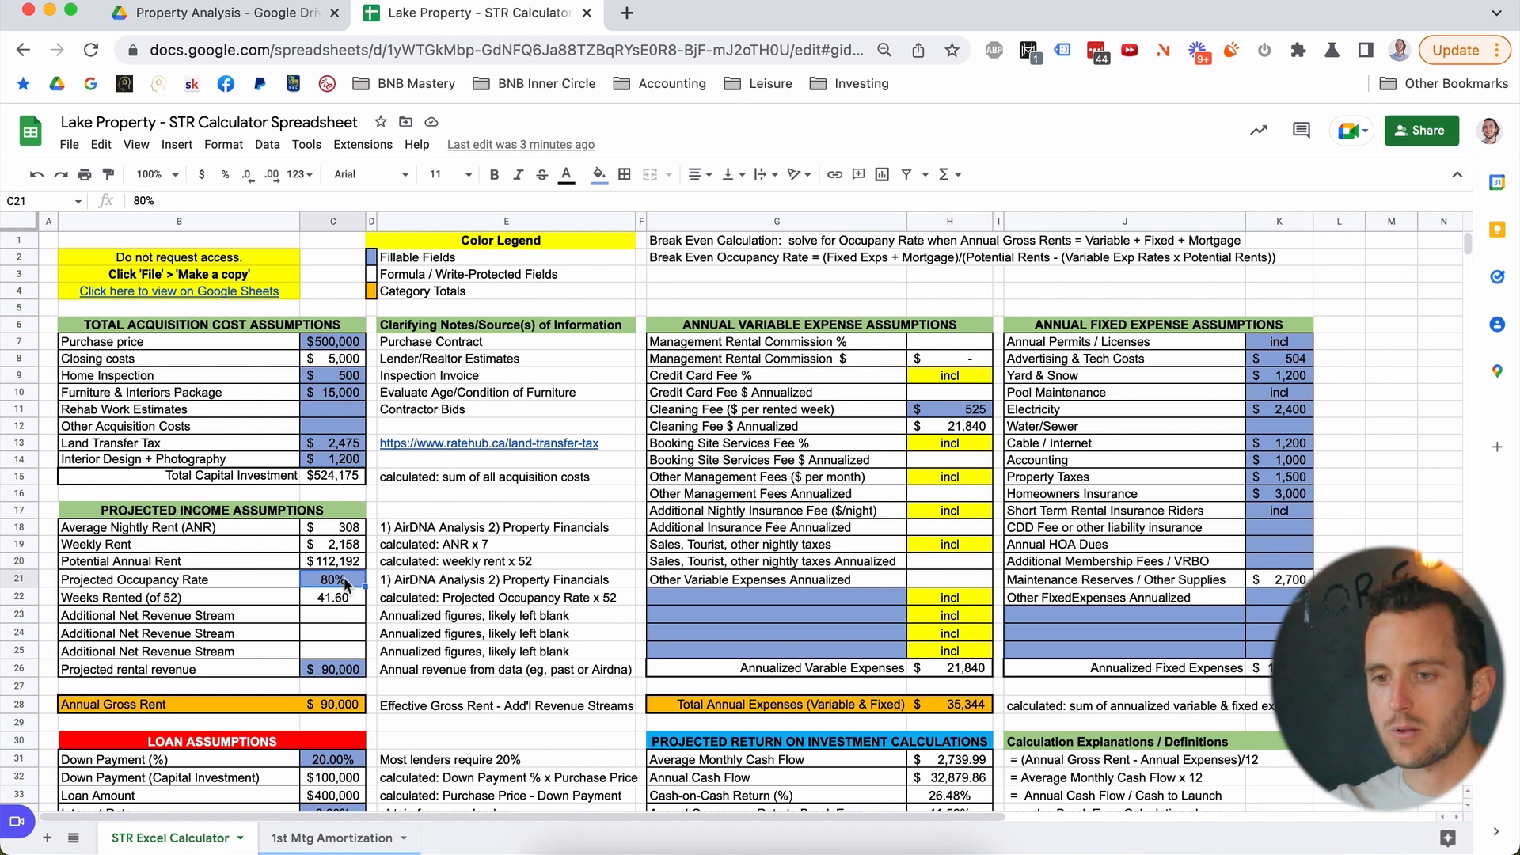
{"action": "left_click", "coordinate": [969, 429]}
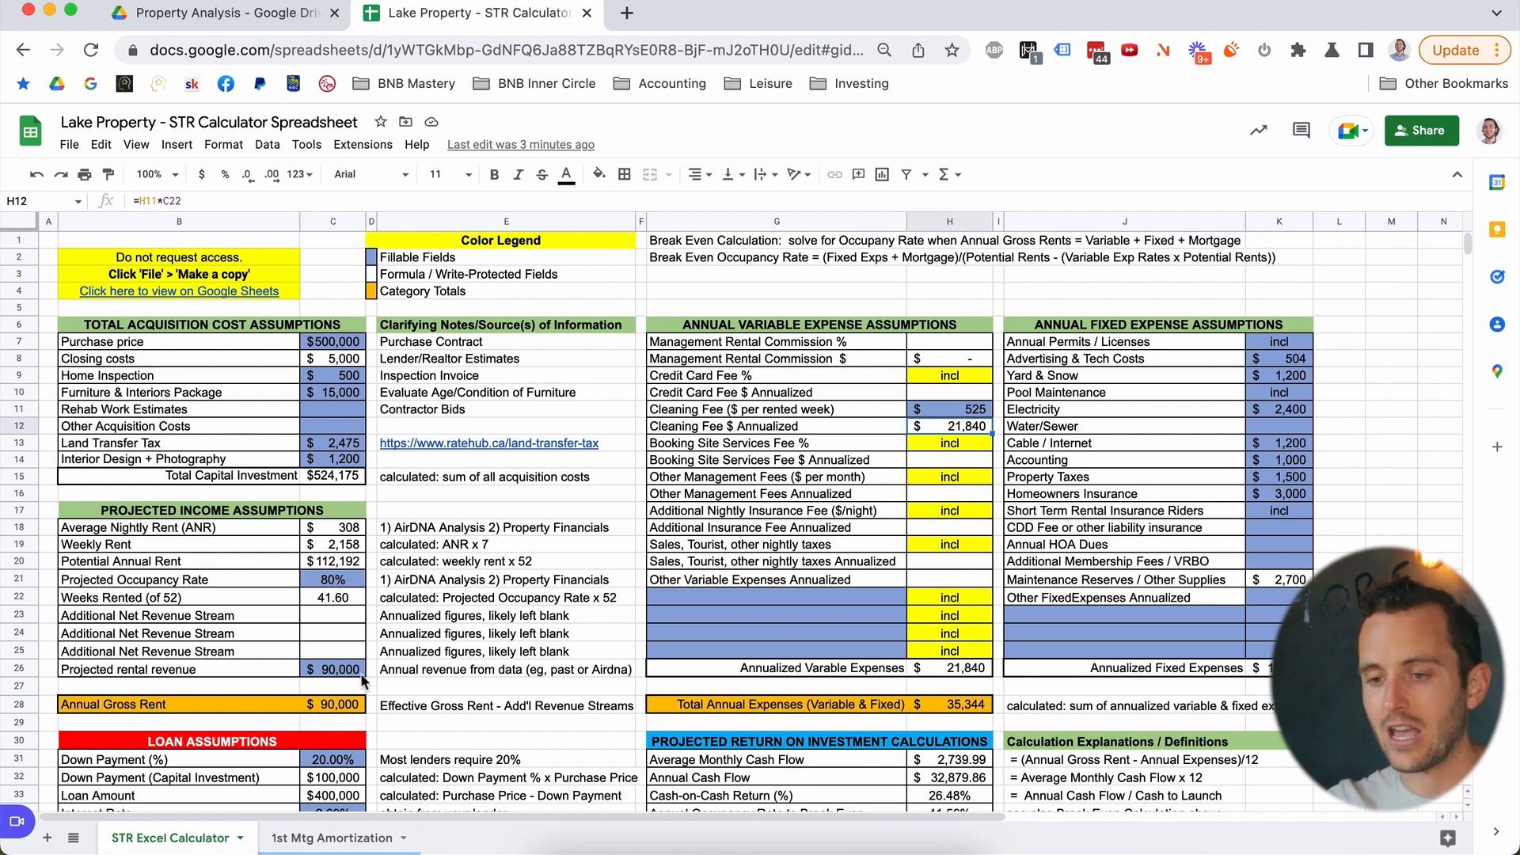
Set the projected occupancy rate to 70% in the projected income assumptions.
{"action": "left_click", "coordinate": [343, 583]}
{"action": "type", "text": "70"}
{"action": "key", "text": "Return"}
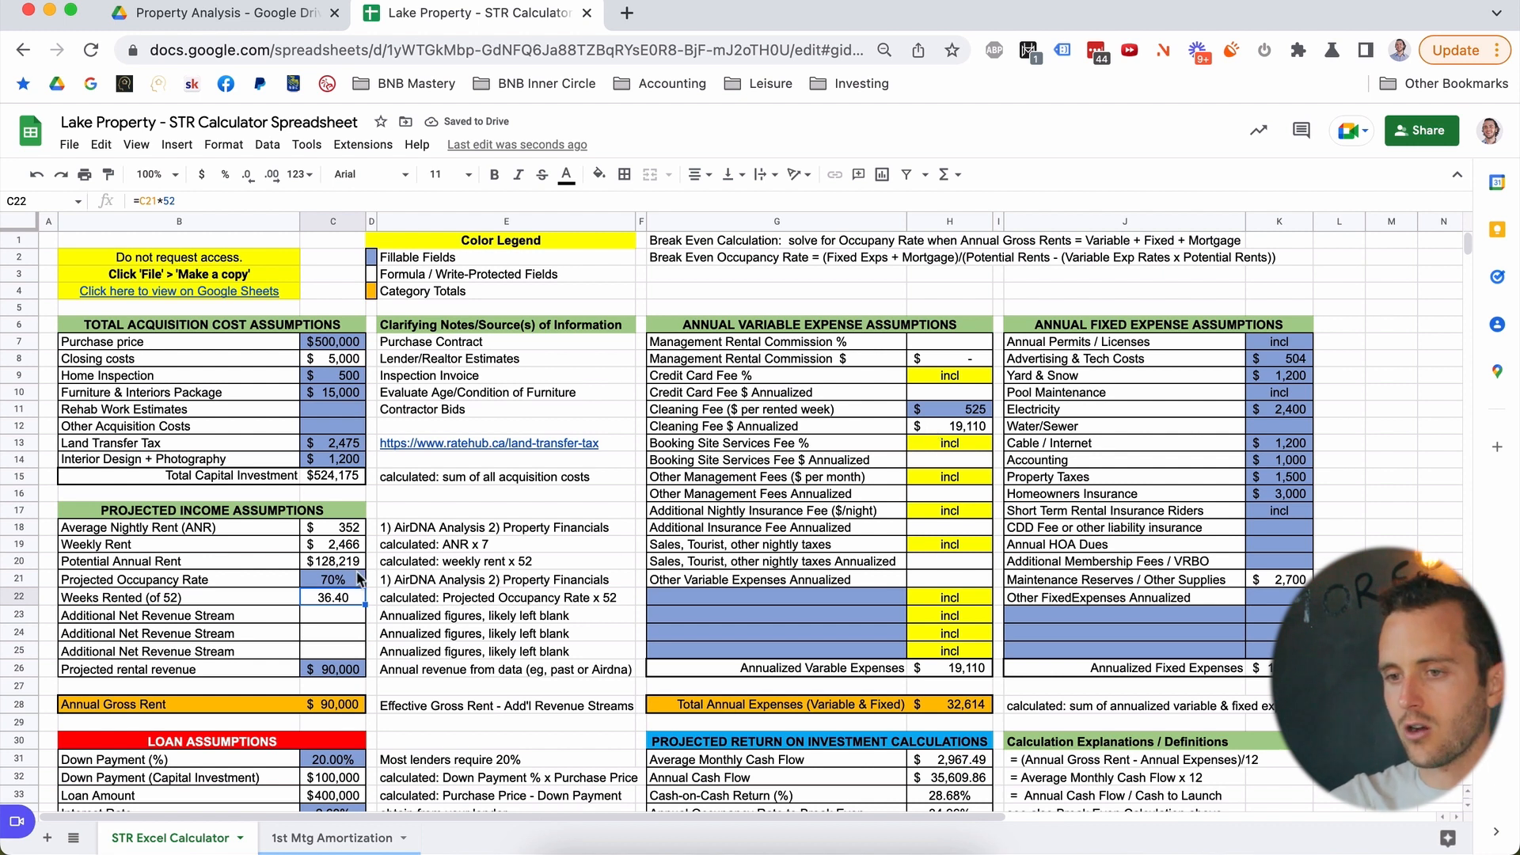
Restore the projected occupancy rate to 80%.
{"action": "left_click", "coordinate": [352, 580]}
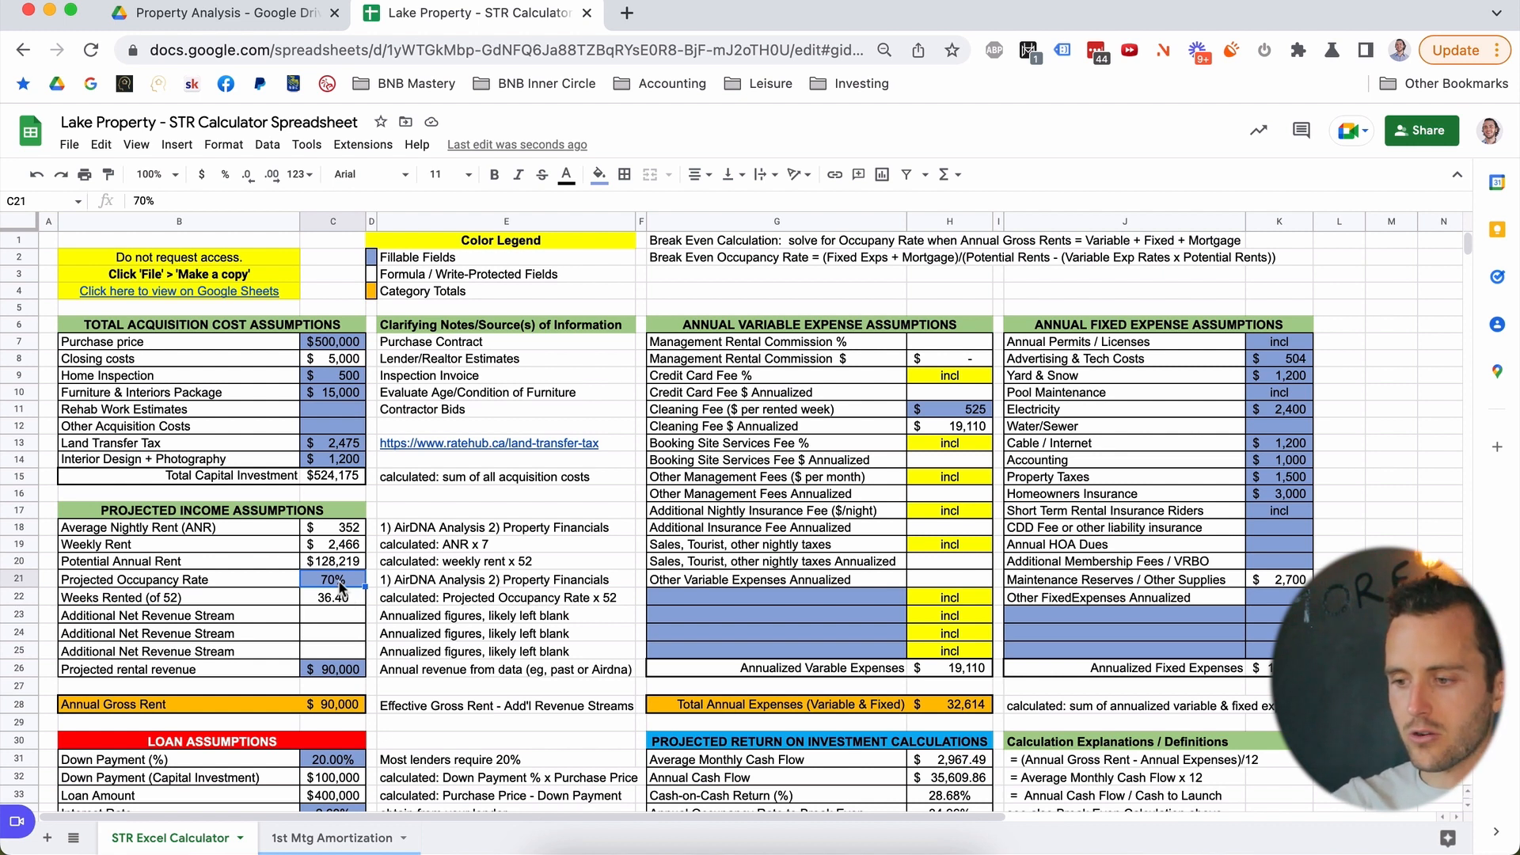
{"action": "type", "text": "80"}
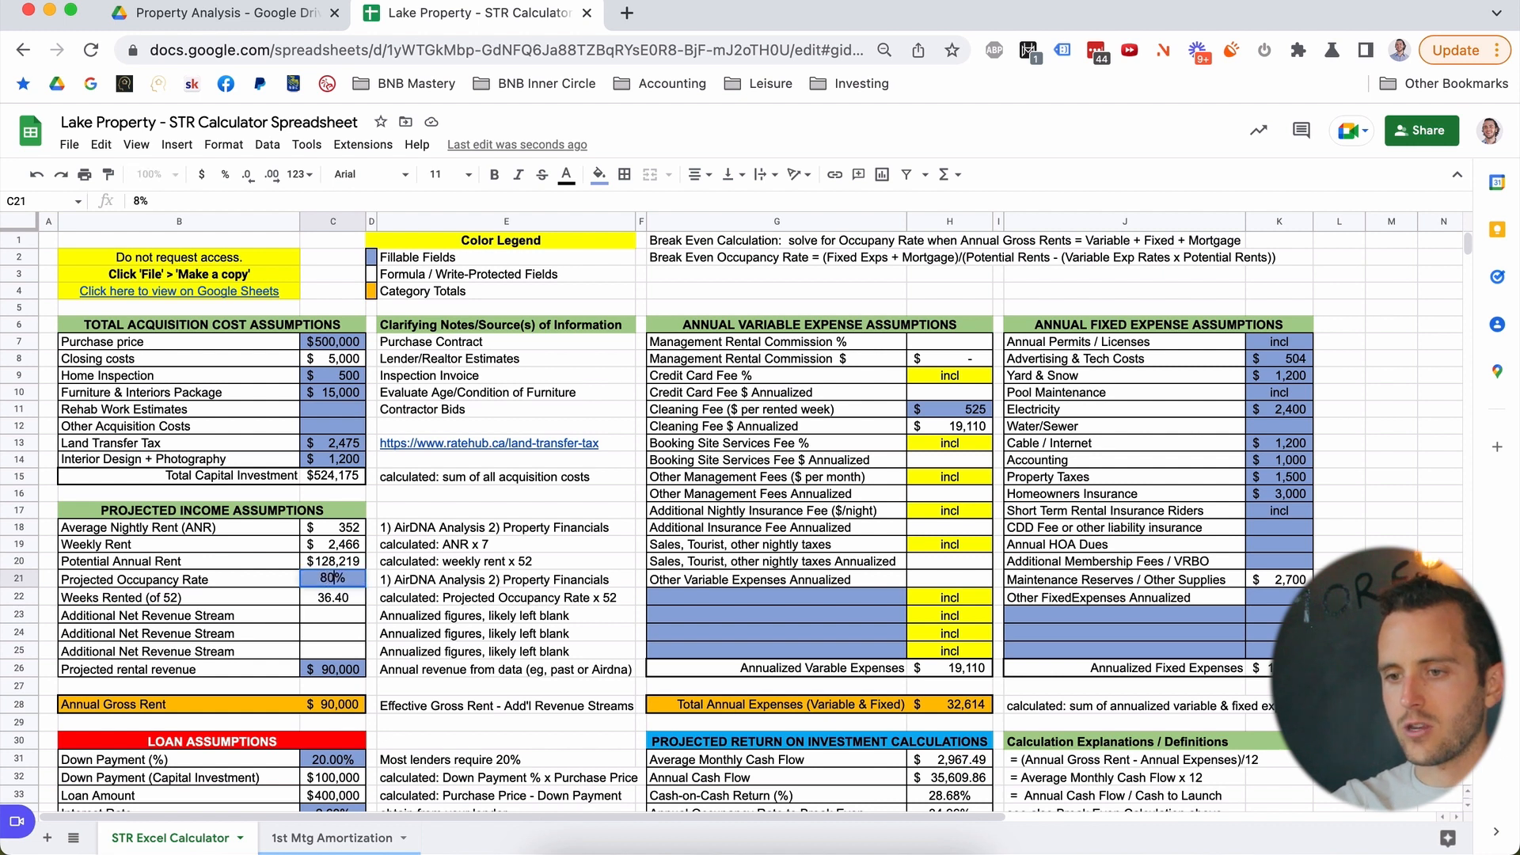
{"action": "key", "text": "Return"}
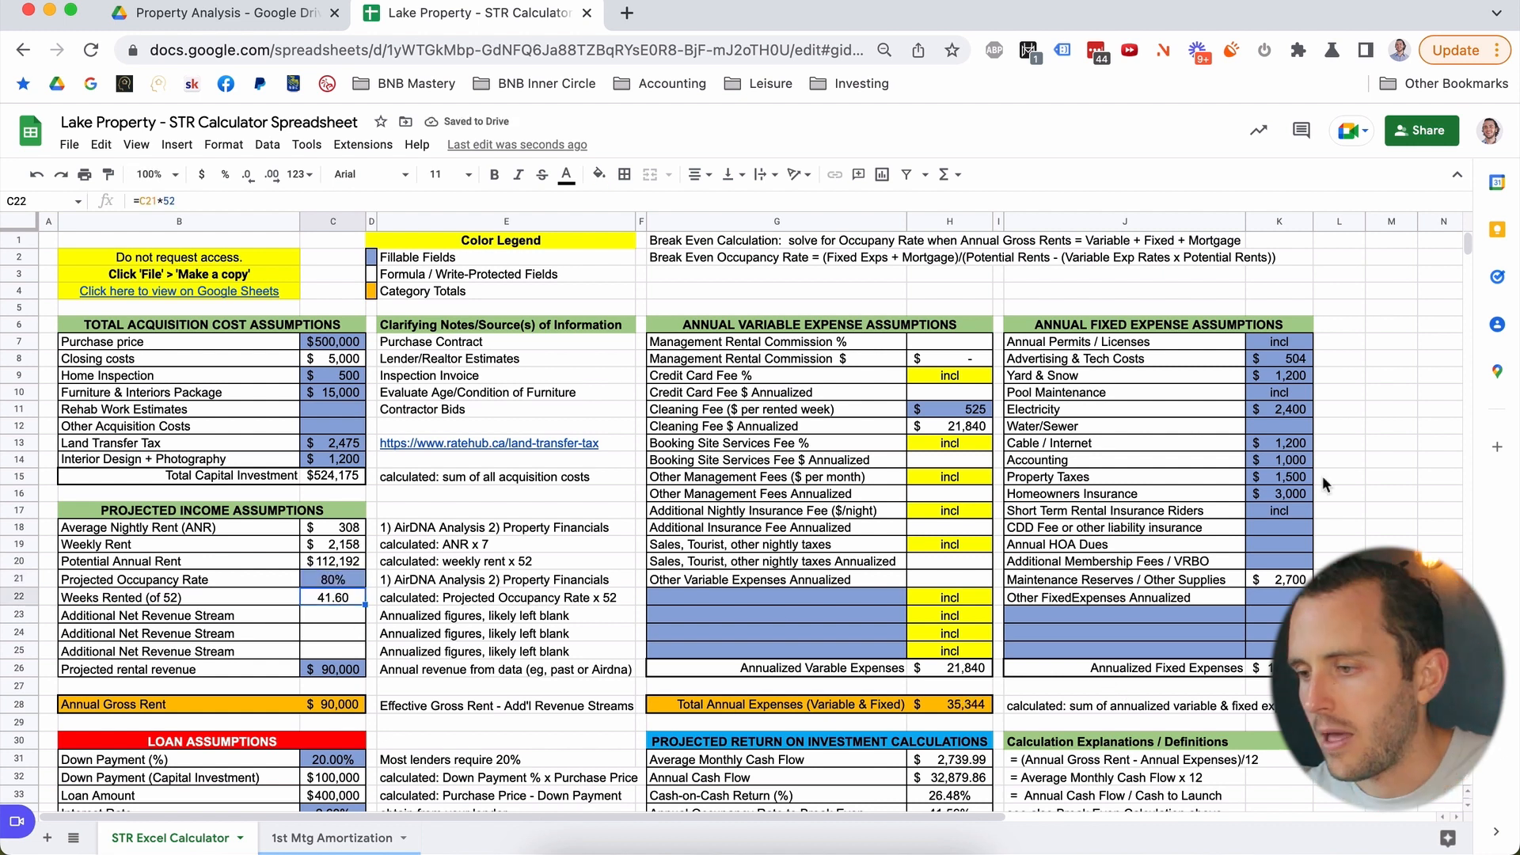
Look over the blank rows for other variable and other fixed expenses, and the maintenance reserves entry.
{"action": "left_click_drag", "start_coordinate": [860, 600], "coordinate": [888, 642]}
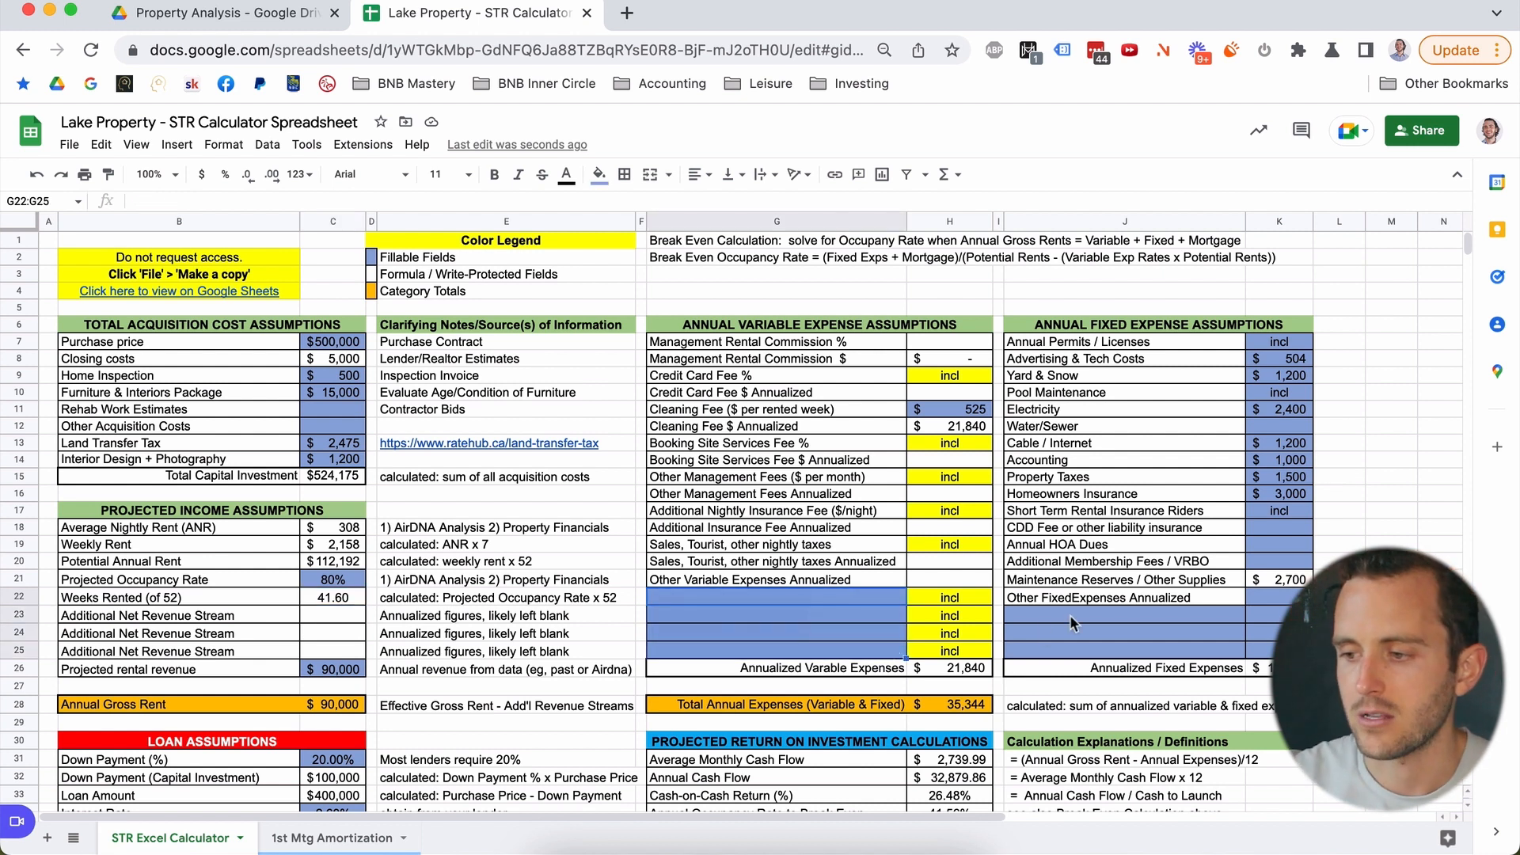
{"action": "left_click_drag", "start_coordinate": [1069, 615], "coordinate": [1085, 654]}
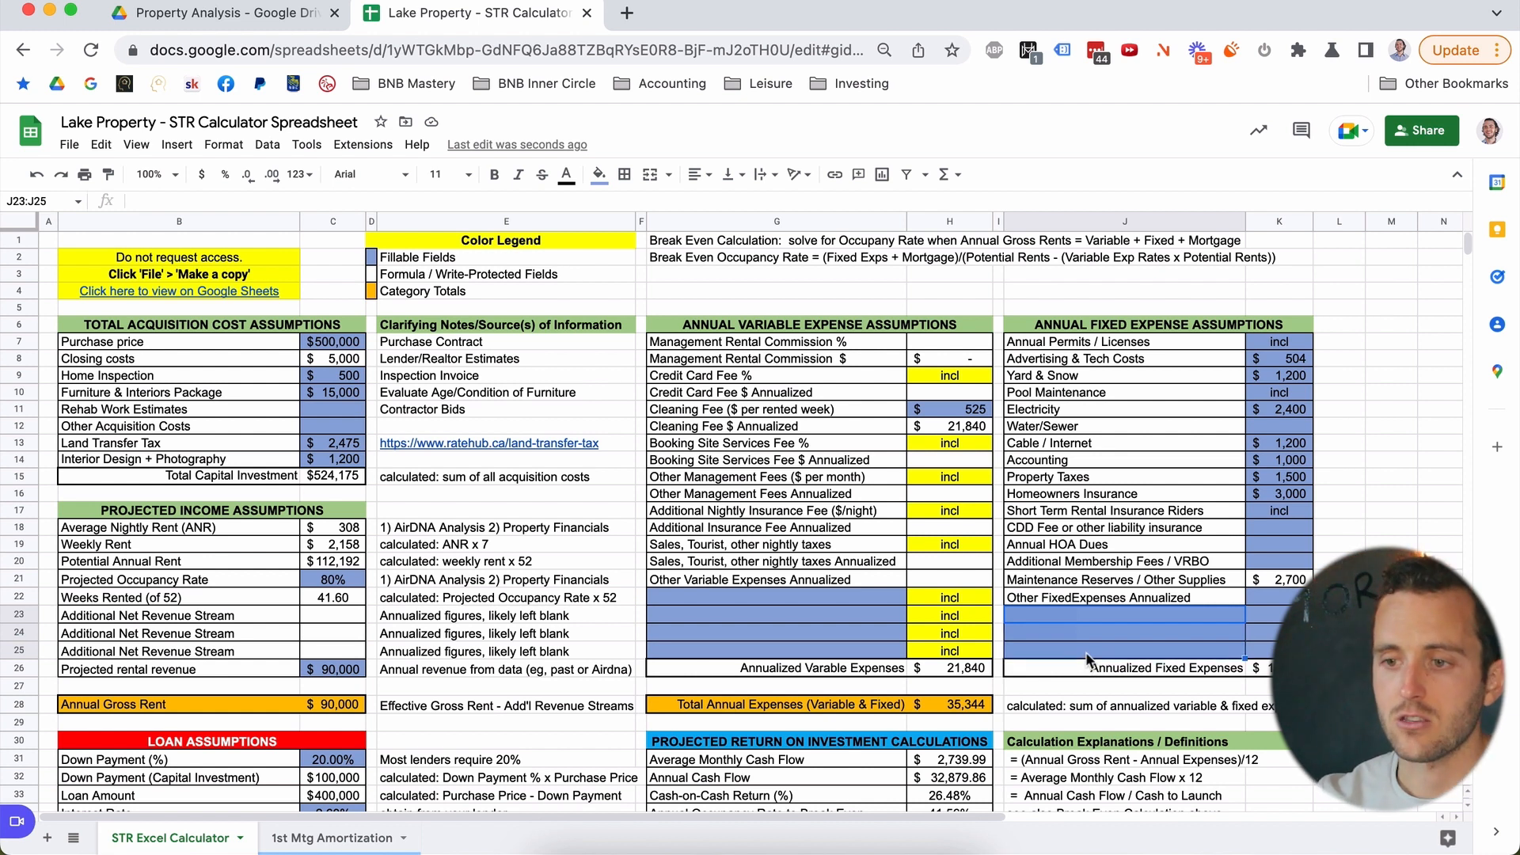
{"action": "left_click", "coordinate": [1137, 583]}
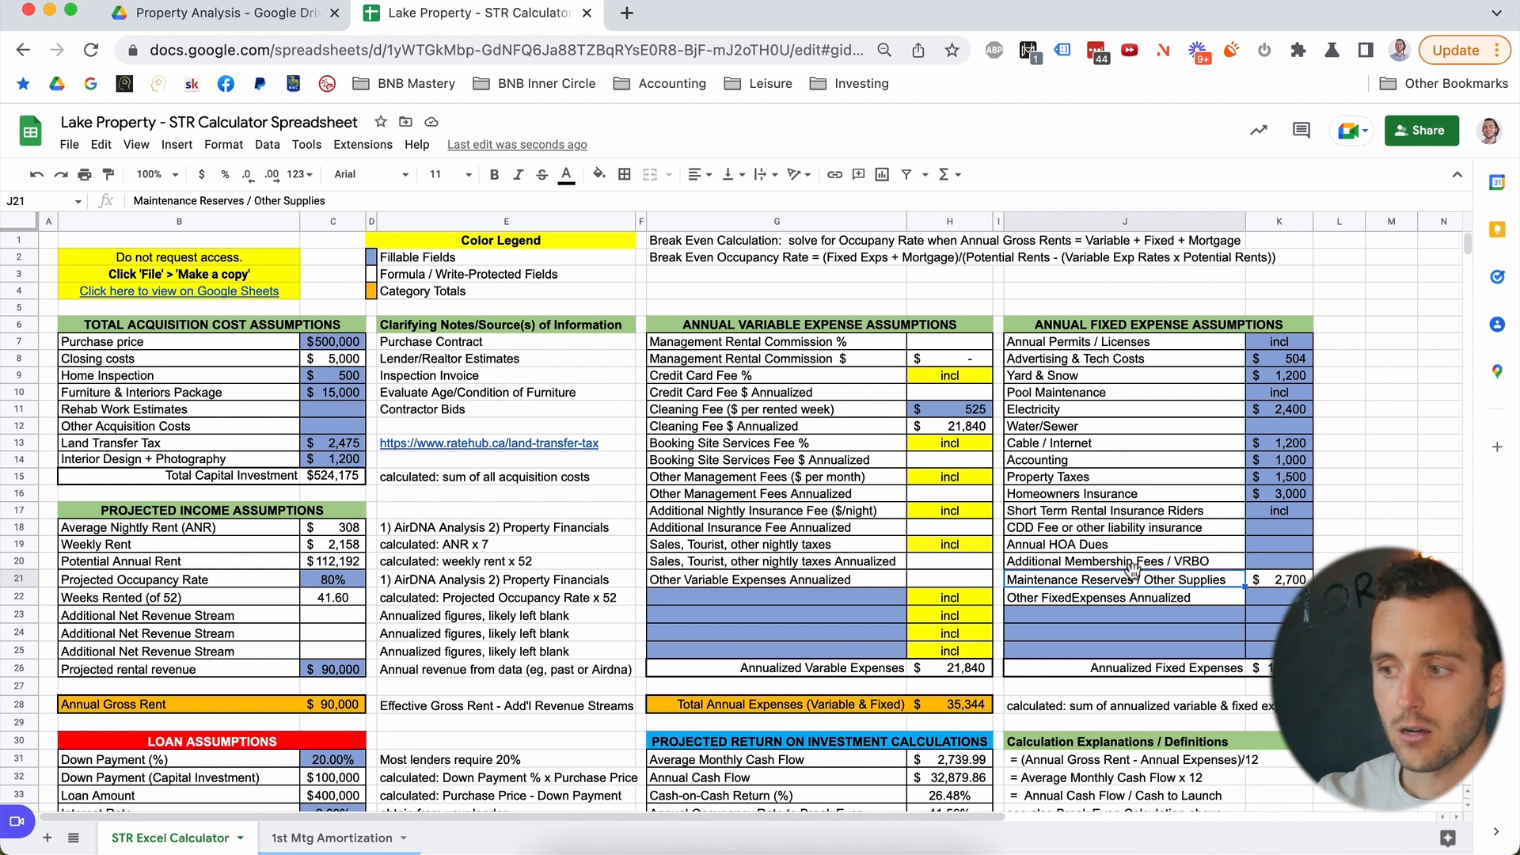
Review the annual fixed expense assumptions from permits and licenses through advertising and yard costs to pool maintenance.
{"action": "left_click", "coordinate": [1186, 341]}
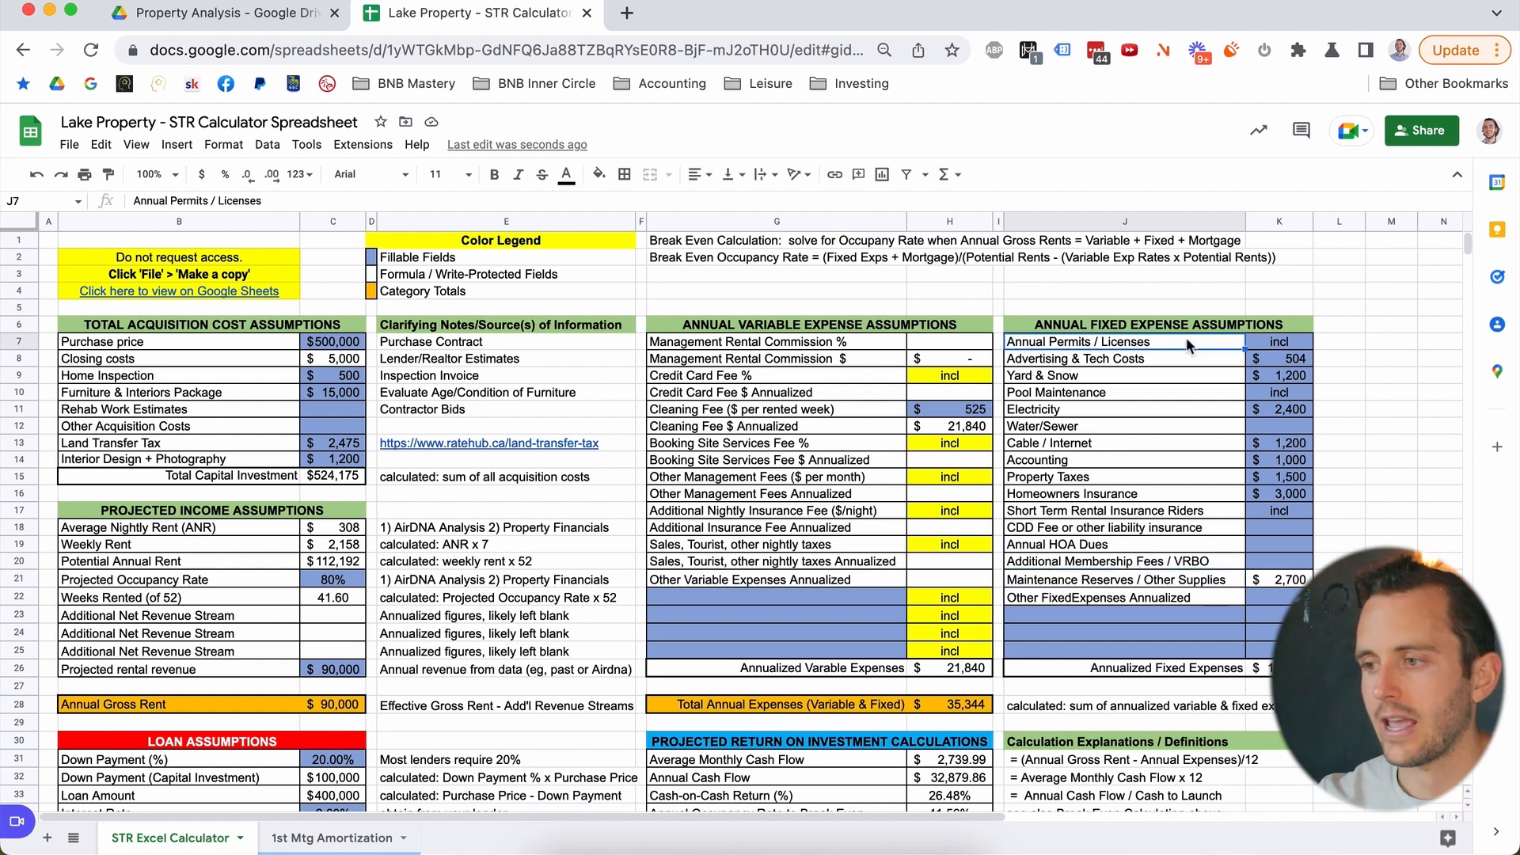
{"action": "key", "text": "Down"}
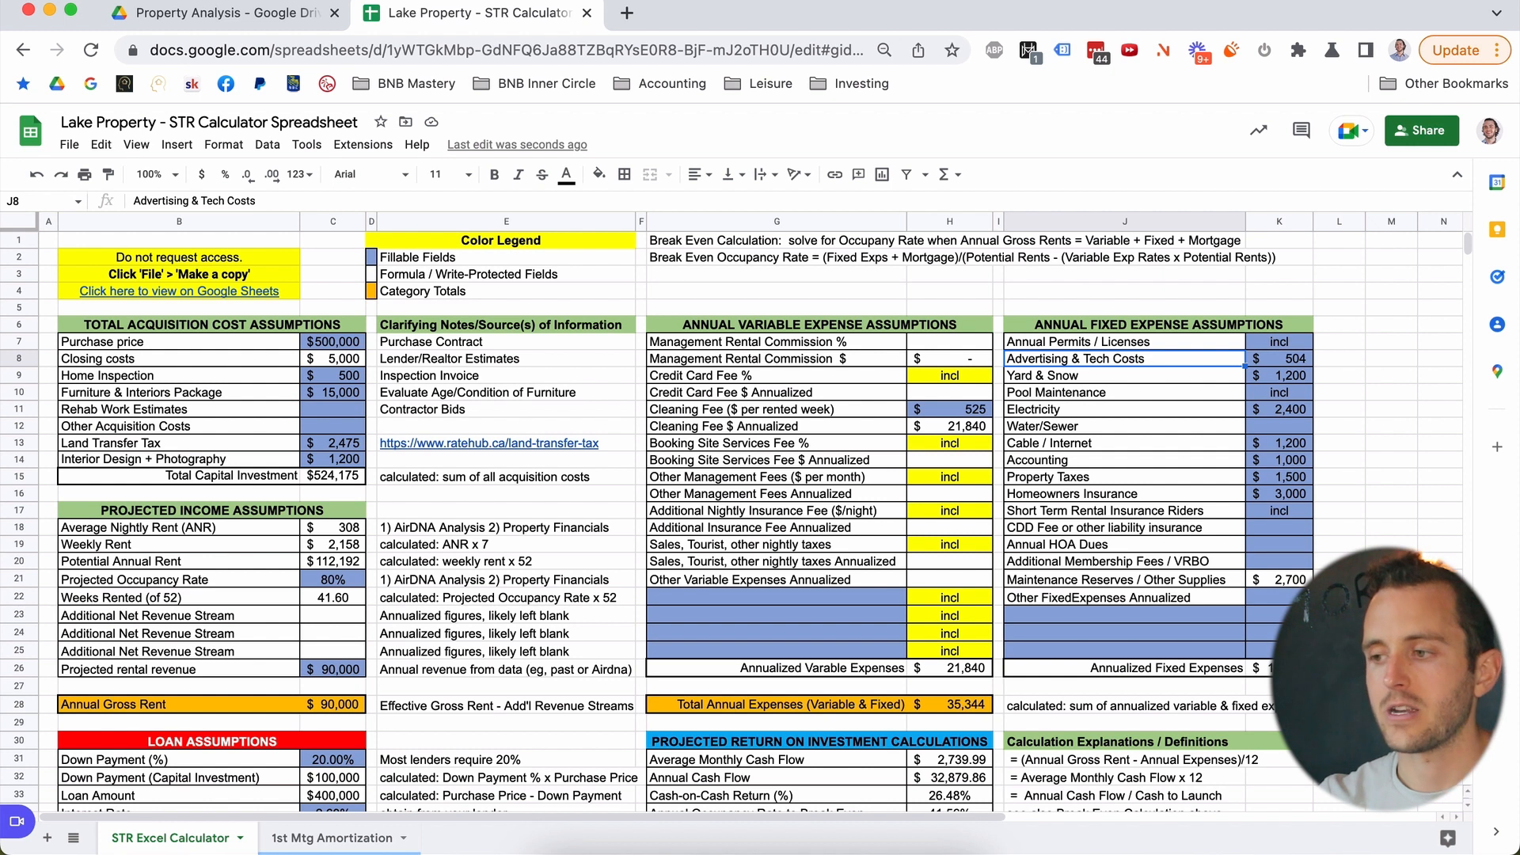
{"action": "key", "text": "Down"}
{"action": "key", "text": "Up"}
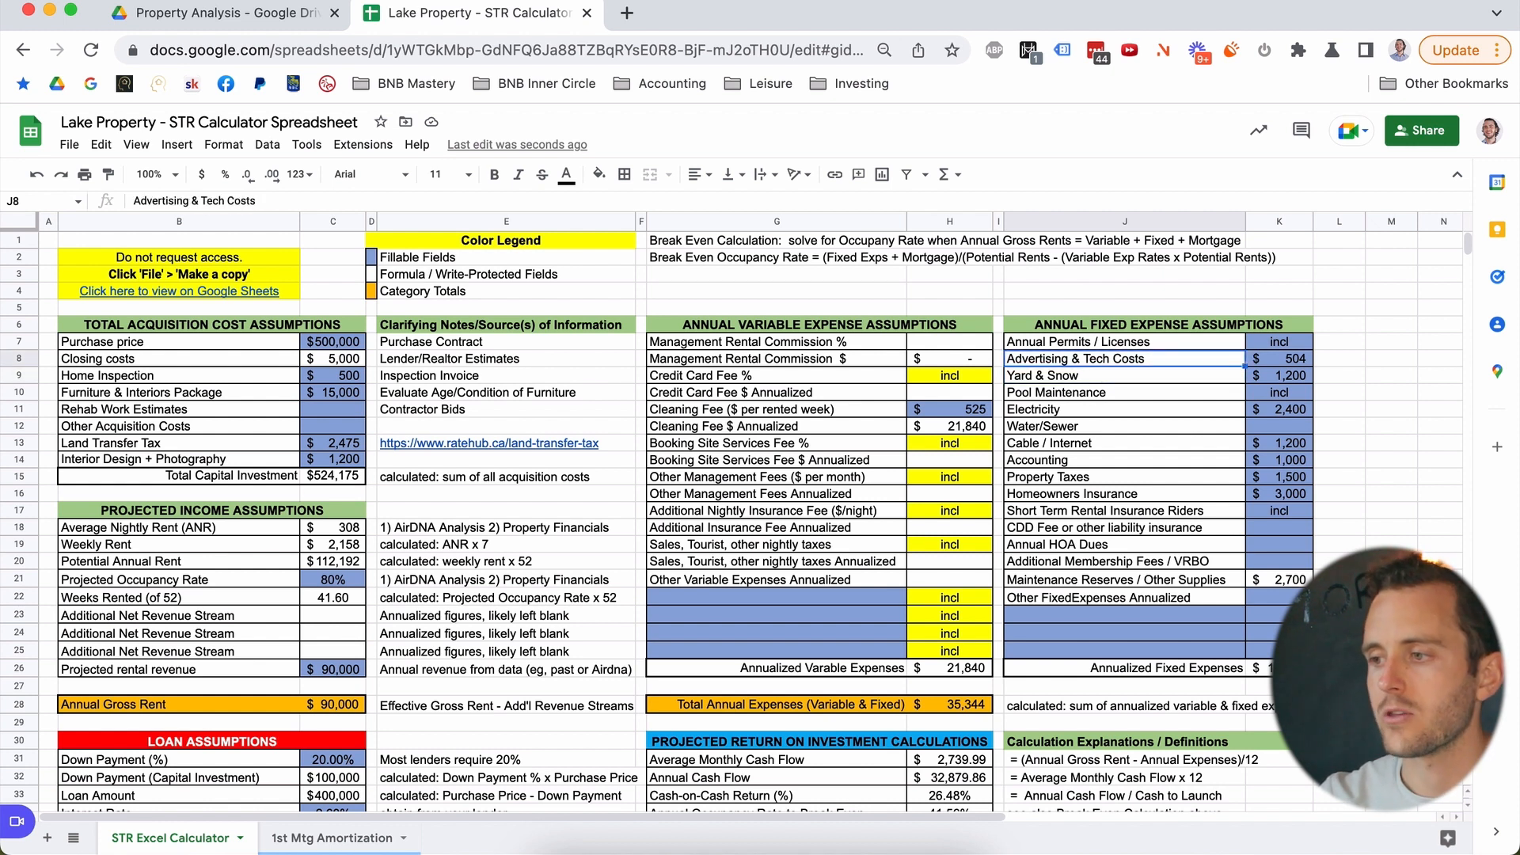
{"action": "key", "text": "Down"}
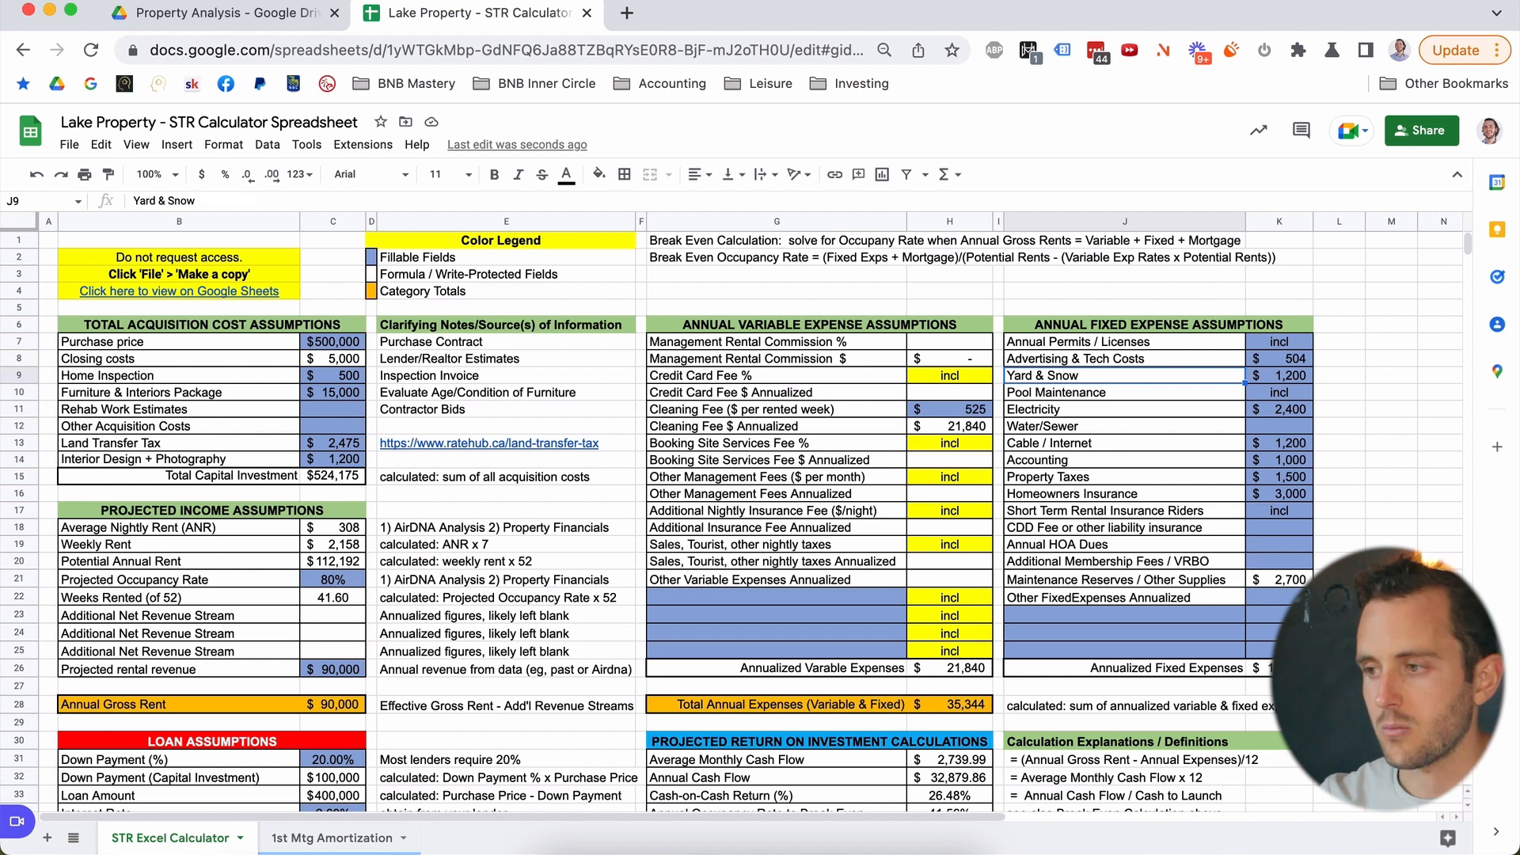
{"action": "key", "text": "Down"}
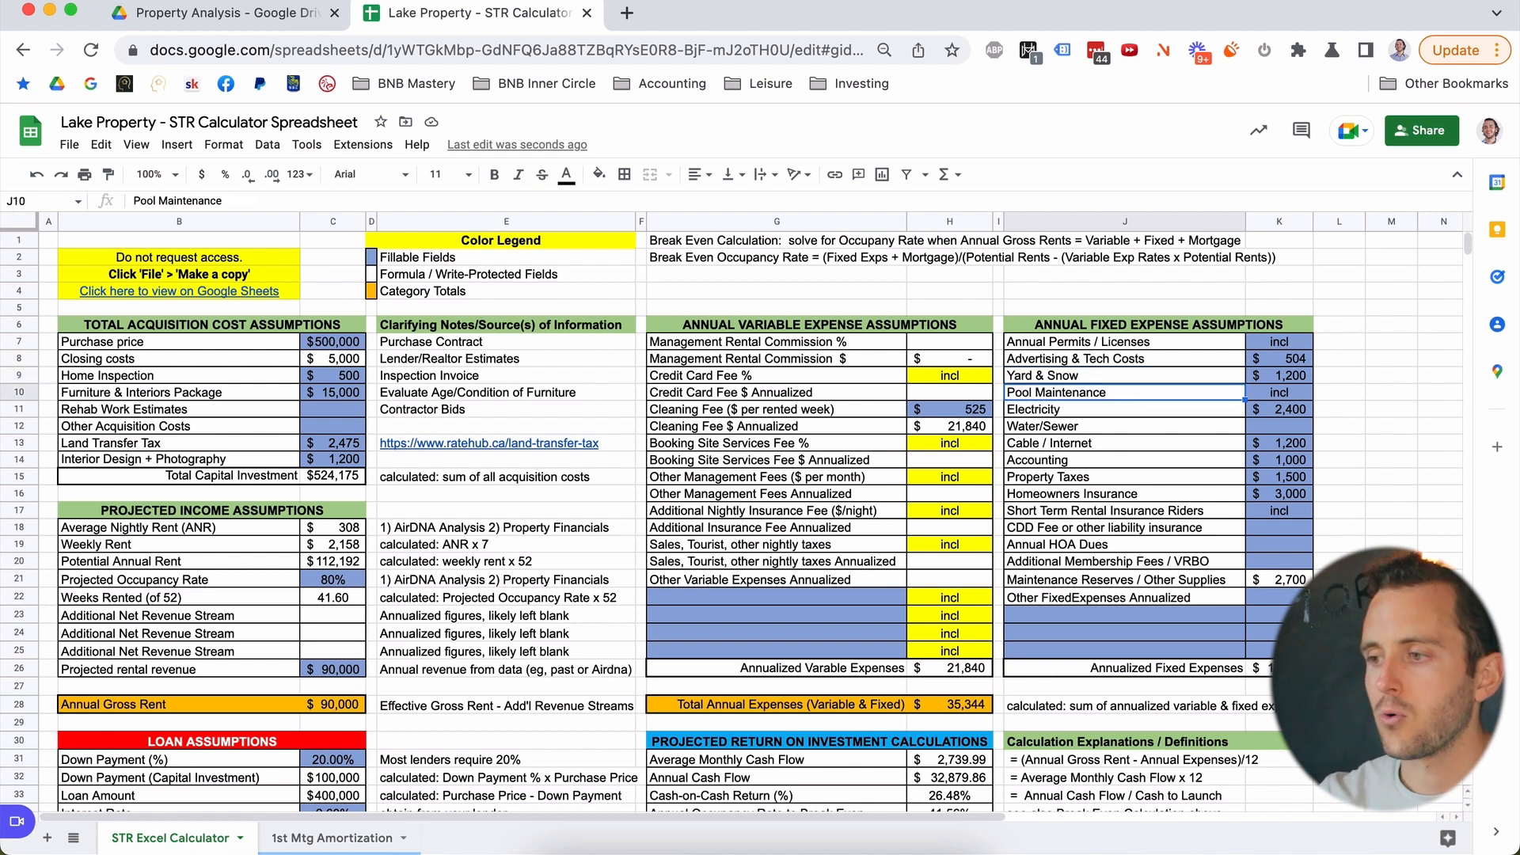
Examine the fixed expenses from electricity and utilities through property taxes and homeowners insurance to the short term rental insurance riders.
{"action": "key", "text": "Down"}
{"action": "key", "text": "Down"}
{"action": "key", "text": "Down"}
{"action": "key", "text": "Down"}
{"action": "key", "text": "Down"}
{"action": "key", "text": "Down"}
{"action": "key", "text": "Down"}
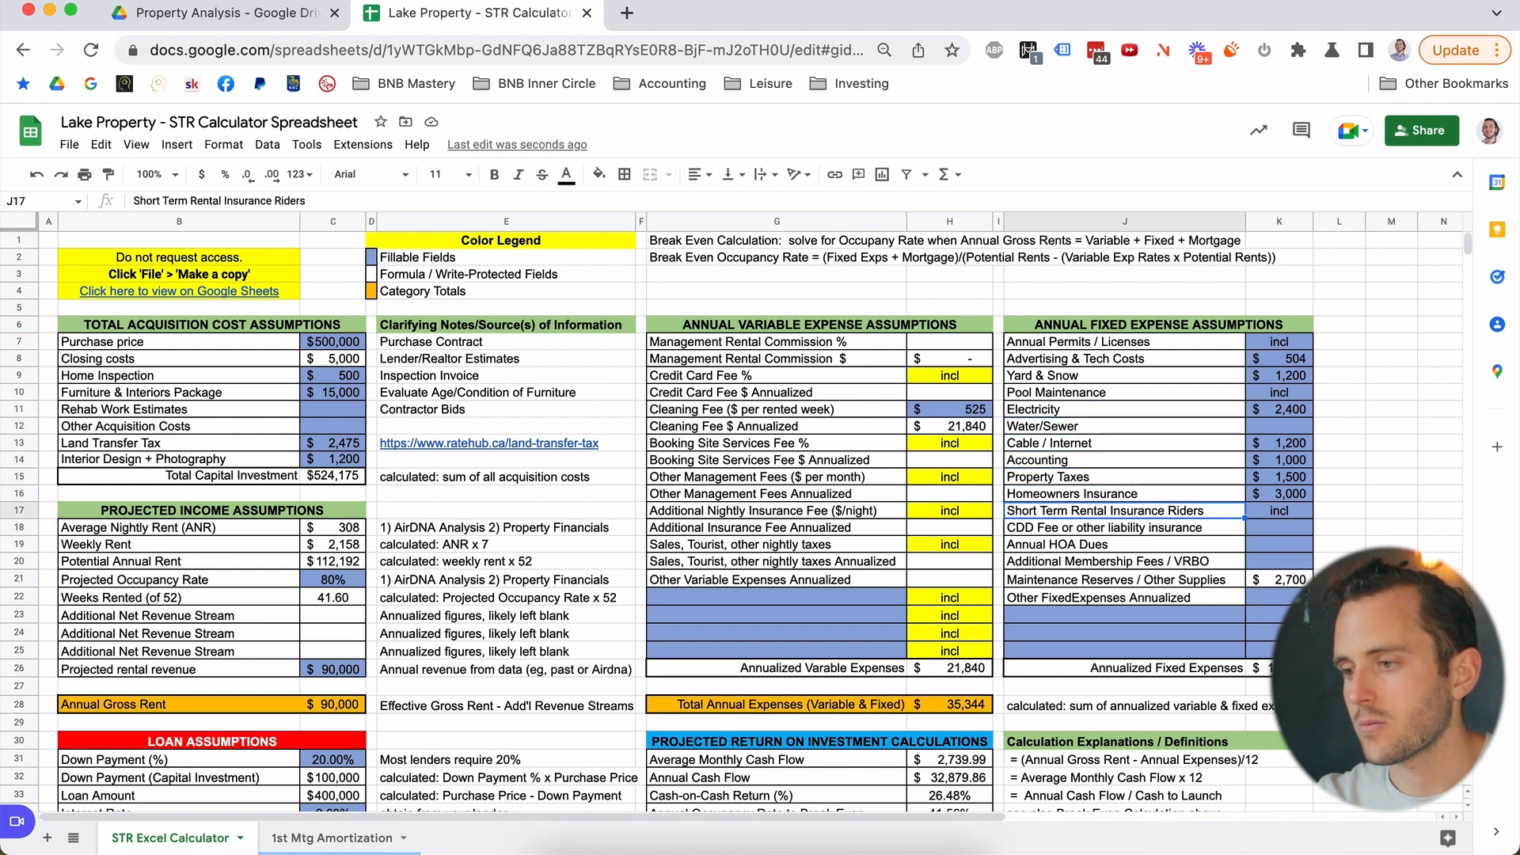
Go through the remaining fixed expenses, from liability insurance, HOA dues and membership fees to the blank row under other fixed expenses.
{"action": "key", "text": "Up"}
{"action": "key", "text": "Down"}
{"action": "key", "text": "Down"}
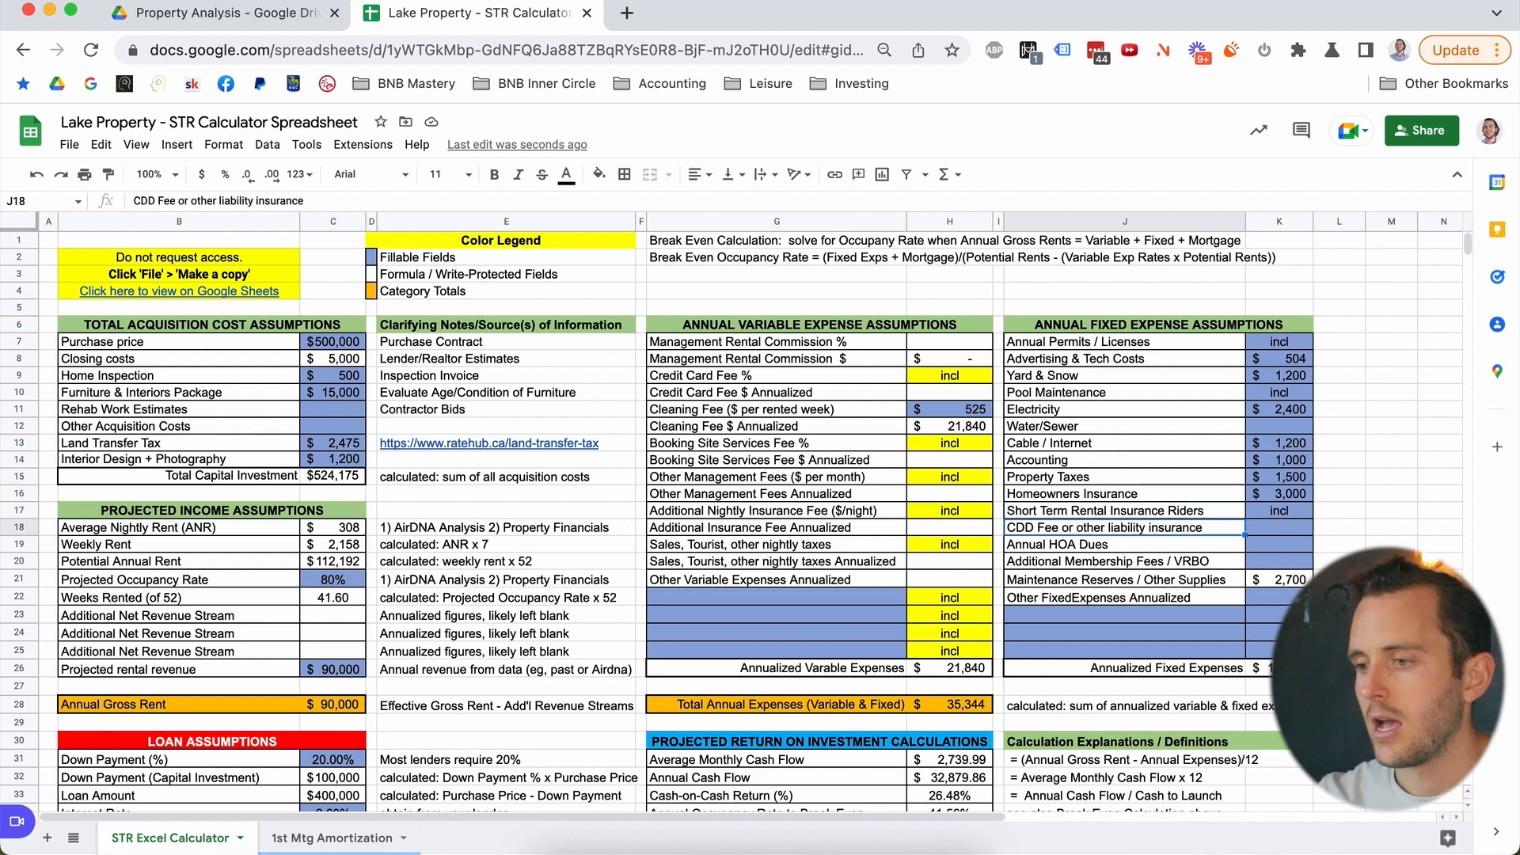
{"action": "key", "text": "Down"}
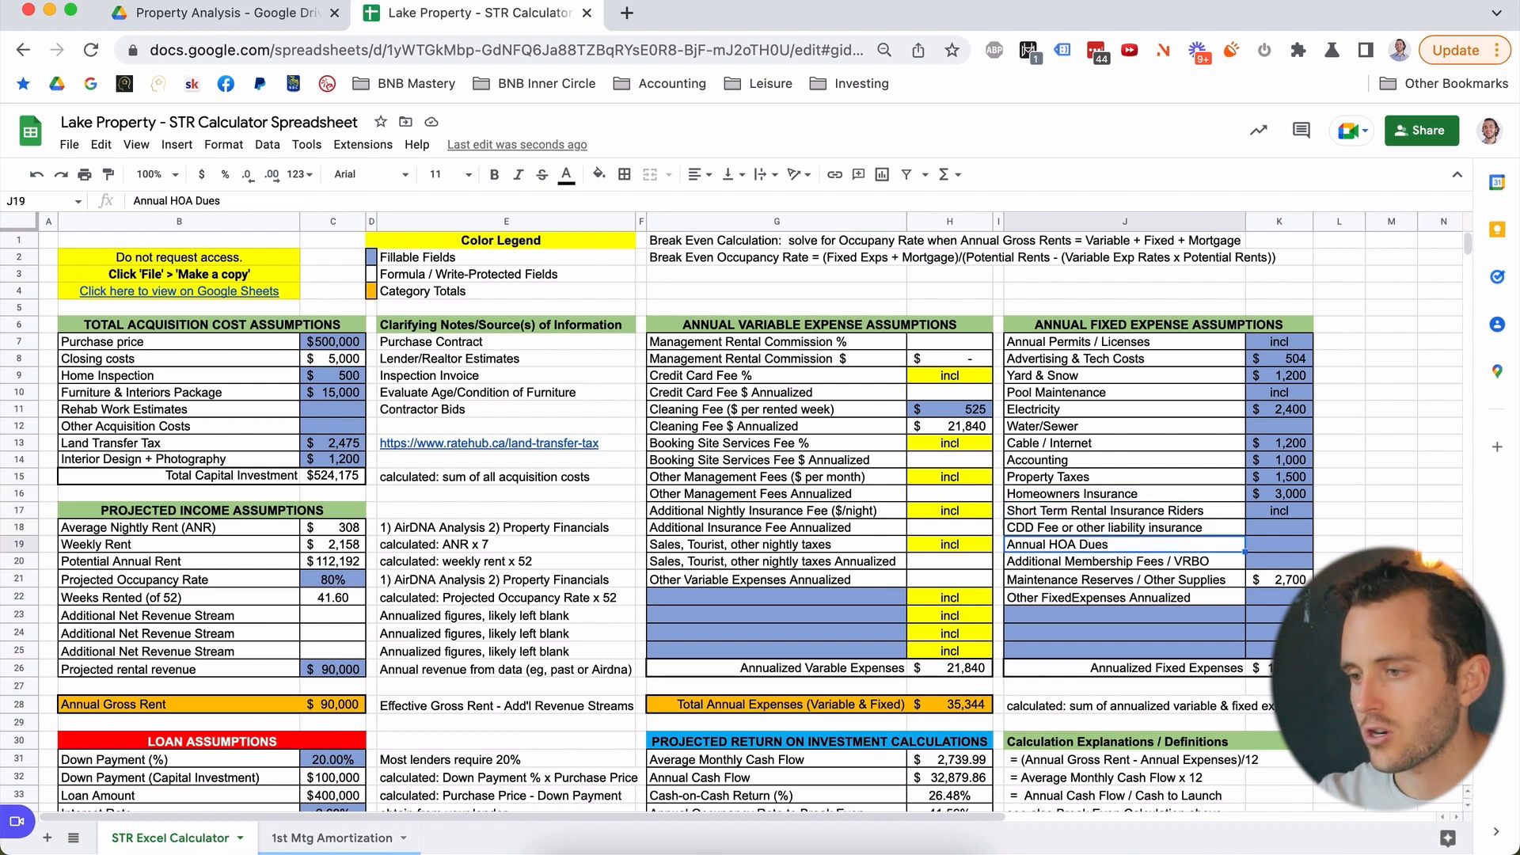
{"action": "key", "text": "Down"}
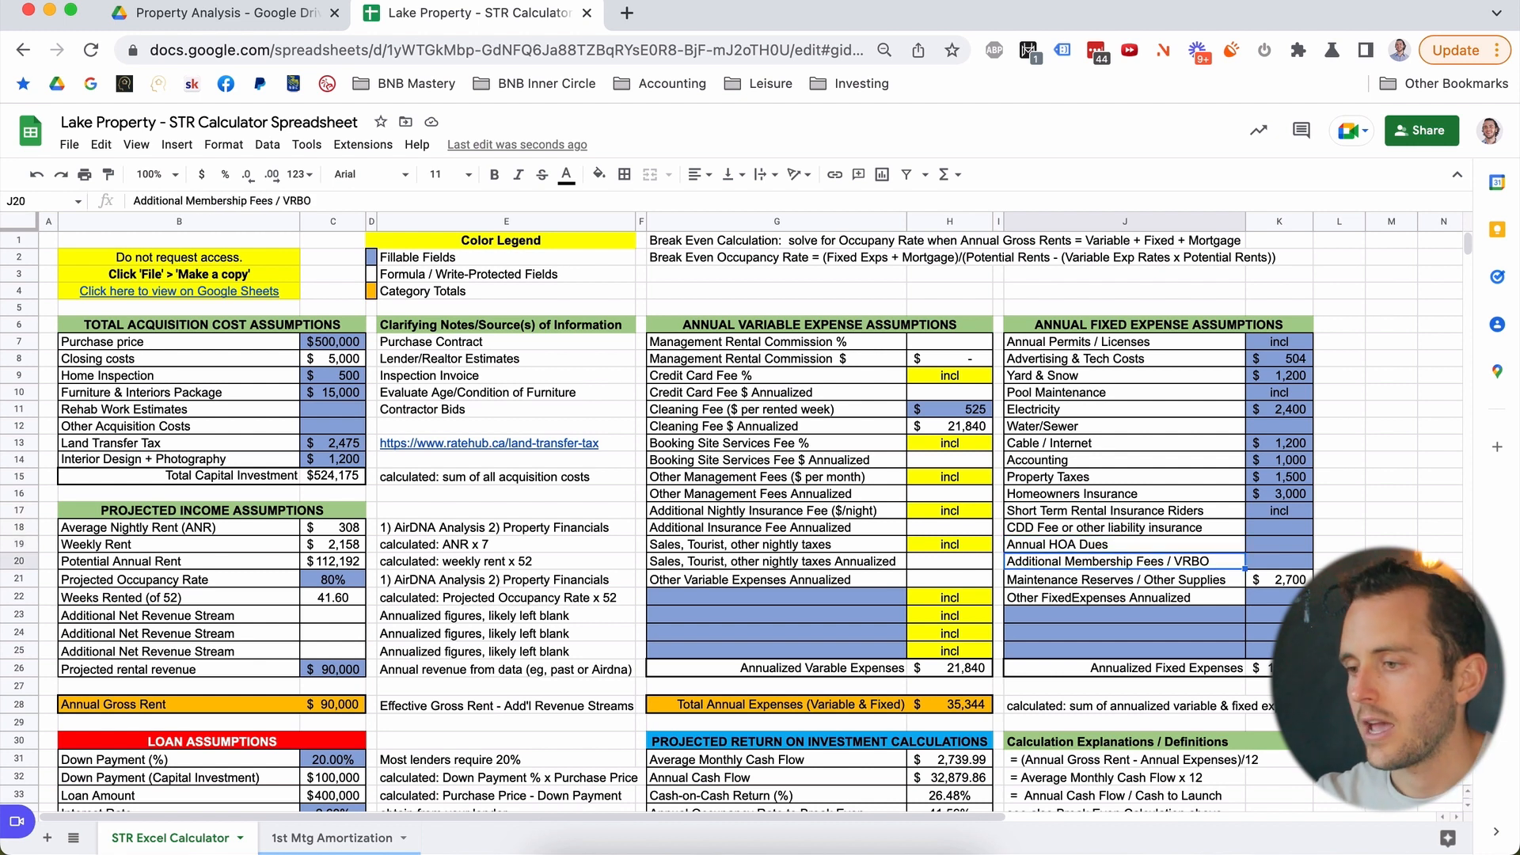
{"action": "key", "text": "Down"}
{"action": "key", "text": "Down"}
{"action": "key", "text": "Down"}
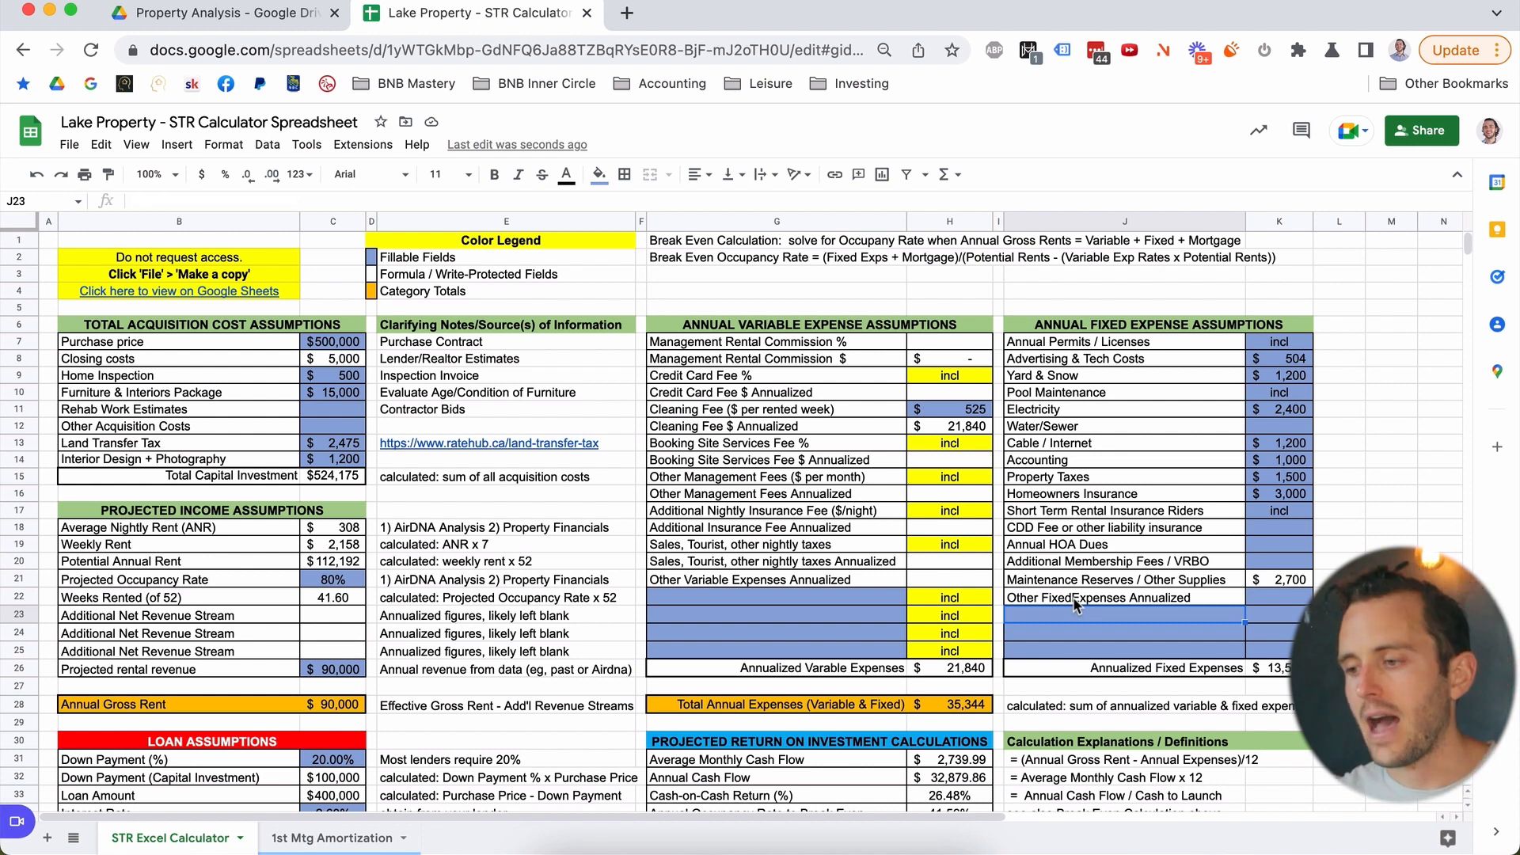
Examine the projected return on investment calculations, focusing on annual cash flow and the cash-on-cash return formula.
{"action": "scroll", "coordinate": [1074, 606], "scroll_direction": "down", "scroll_amount": 5}
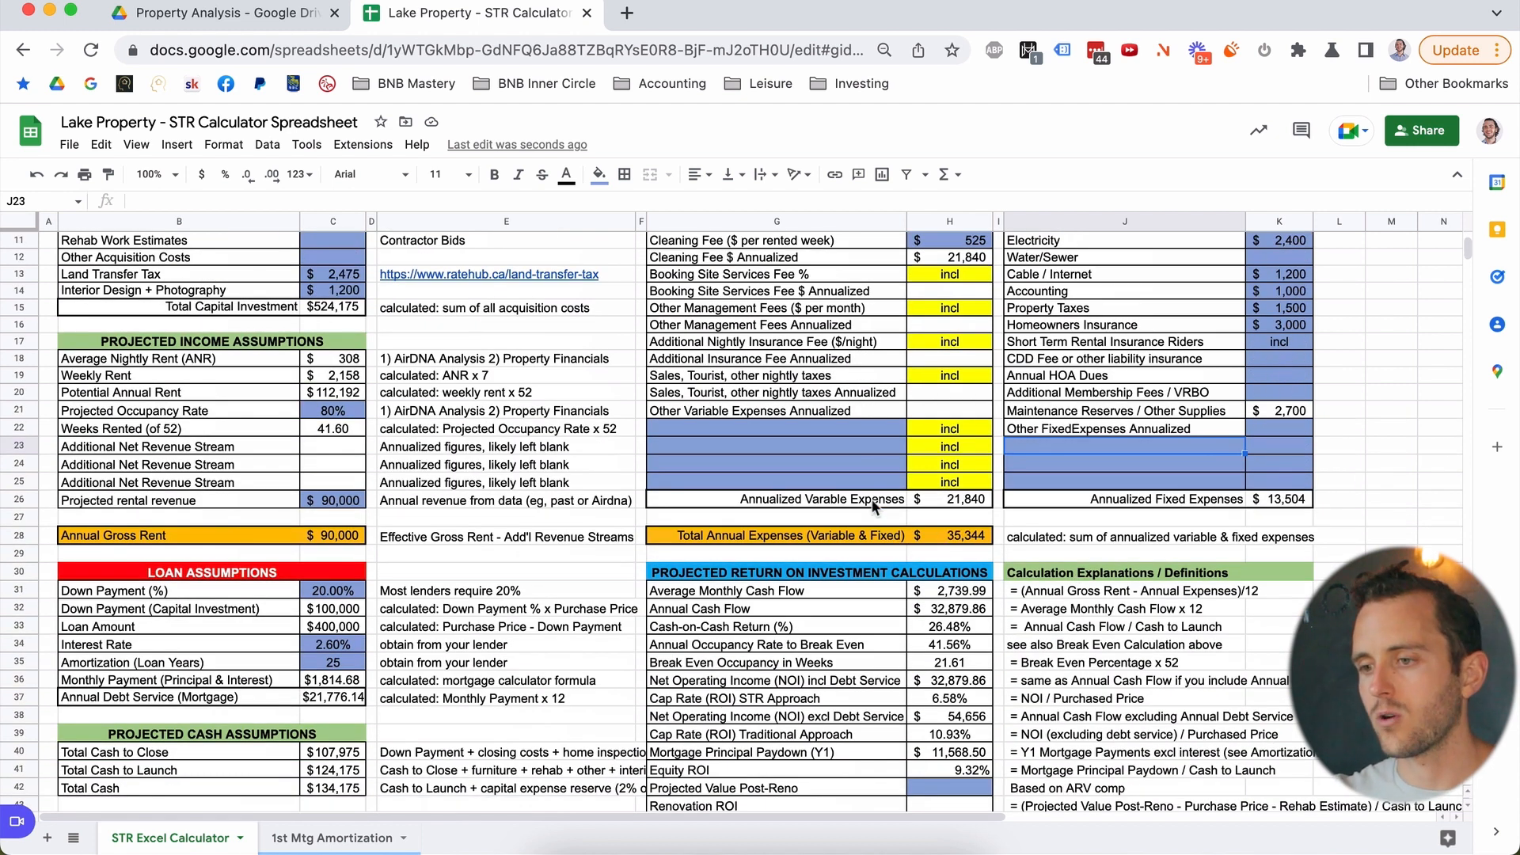
{"action": "scroll", "coordinate": [947, 540], "scroll_direction": "down", "scroll_amount": 5}
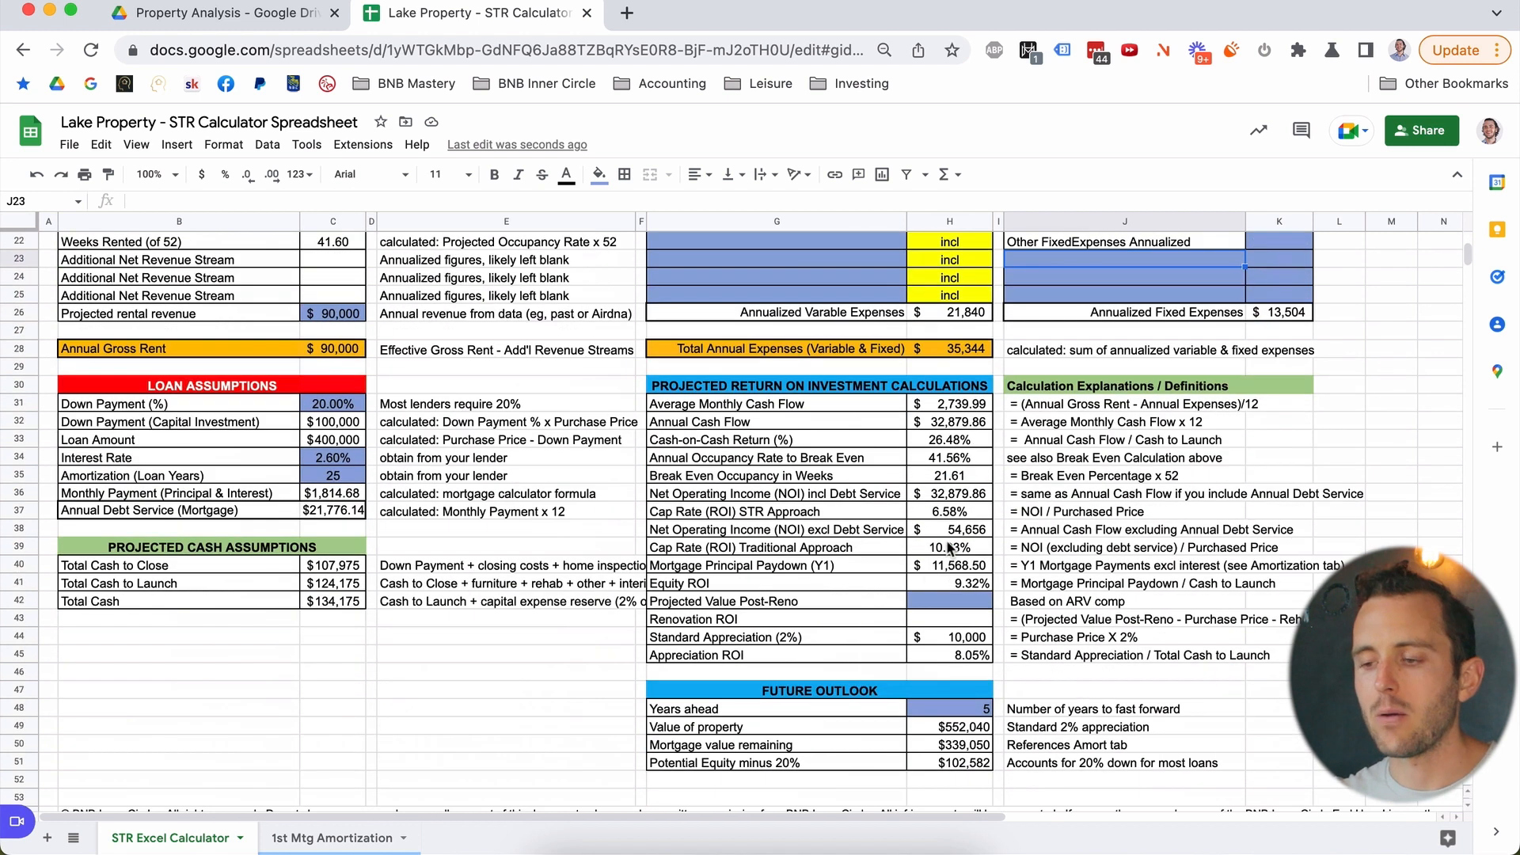
{"action": "scroll", "coordinate": [948, 546], "scroll_direction": "down", "scroll_amount": 1}
{"action": "scroll", "coordinate": [949, 546], "scroll_direction": "up", "scroll_amount": 1}
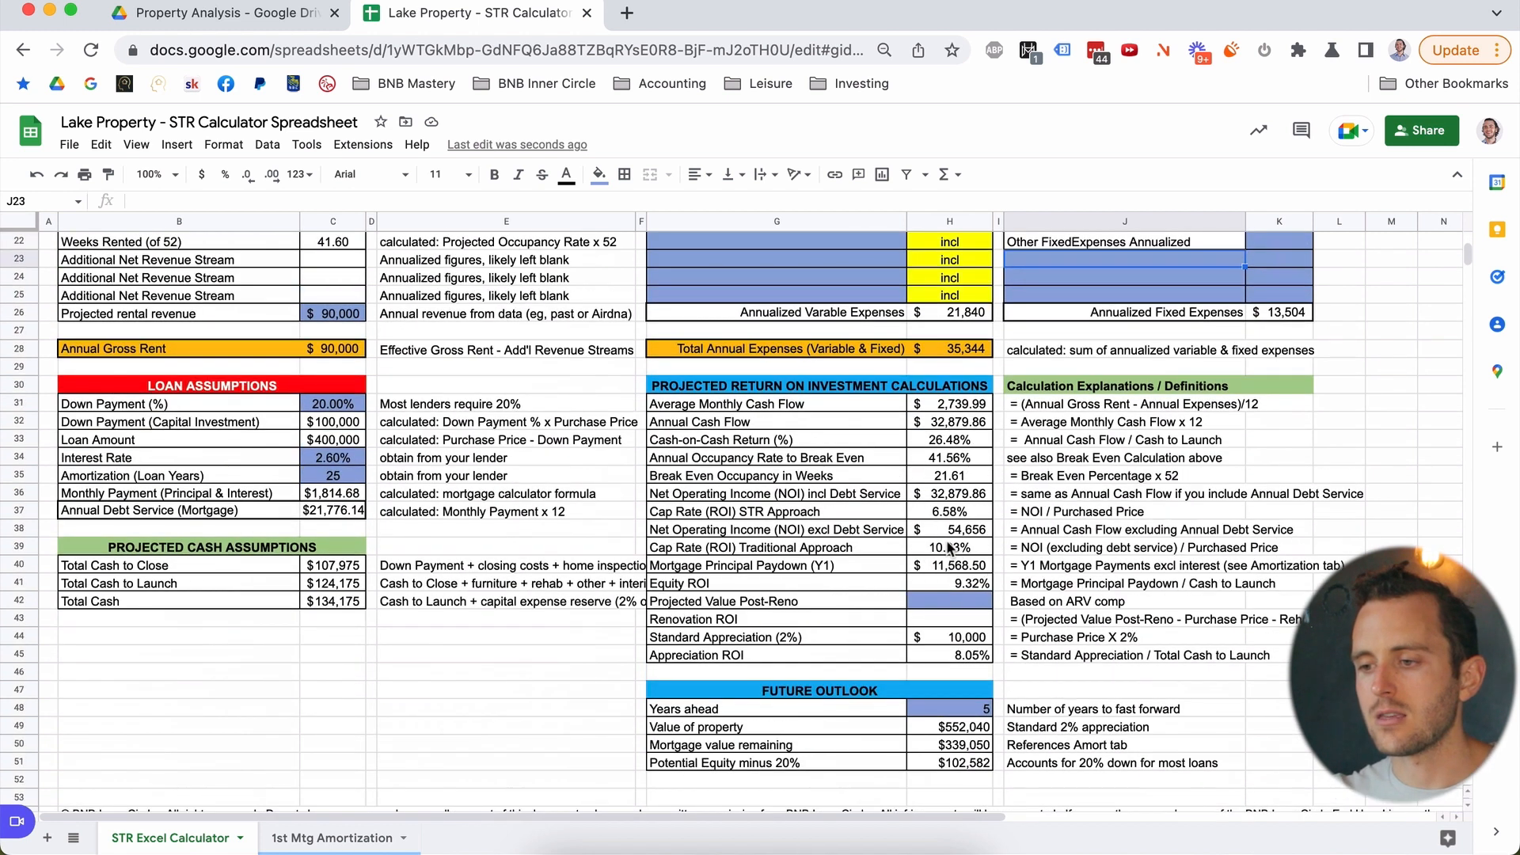
{"action": "left_click", "coordinate": [822, 444]}
{"action": "left_click", "coordinate": [957, 426], "text": "shift"}
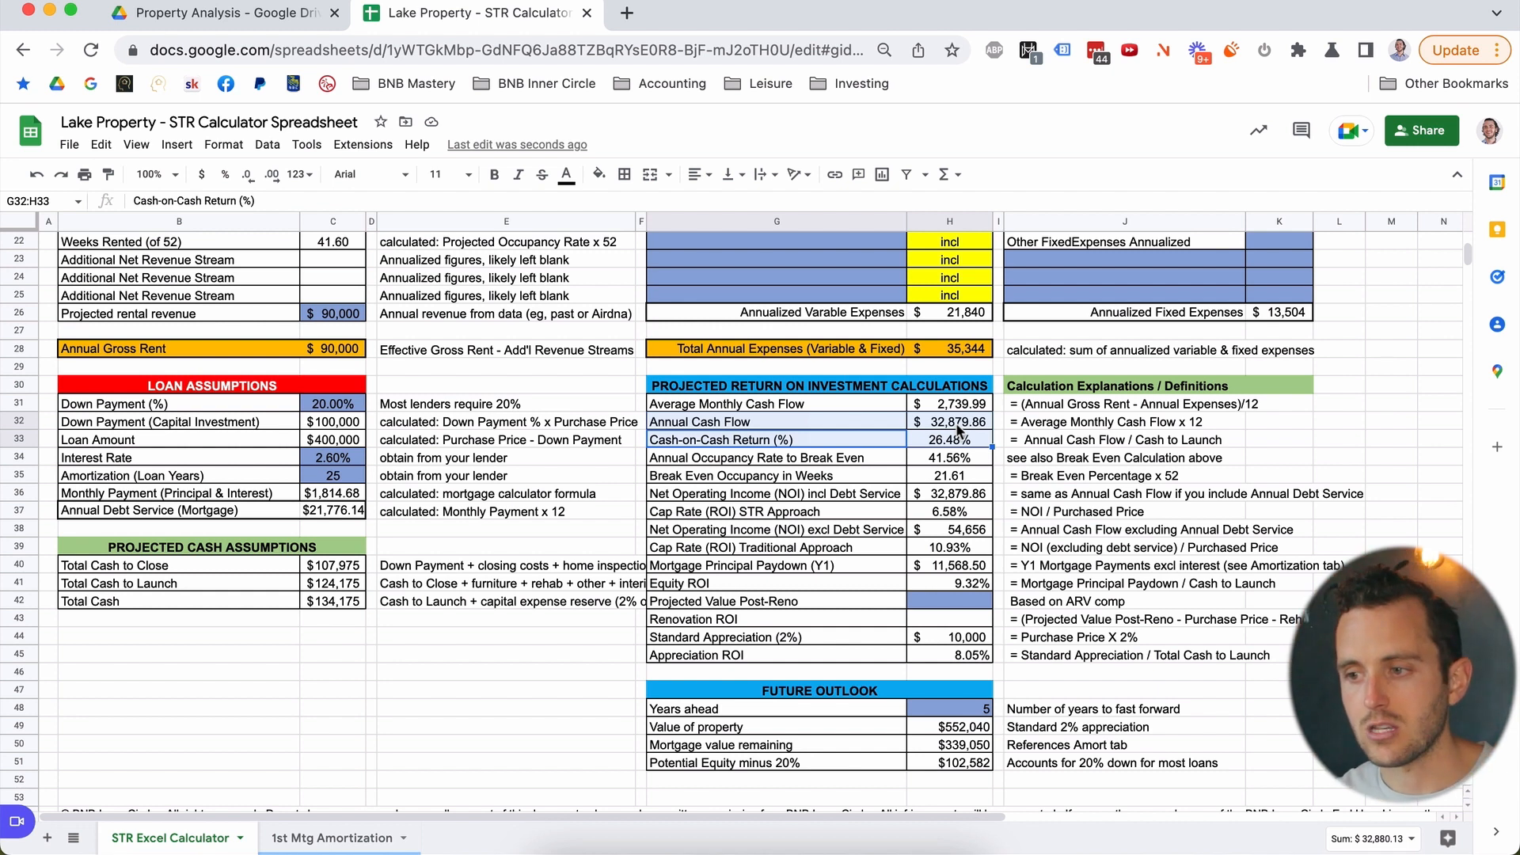
{"action": "left_click", "coordinate": [960, 445]}
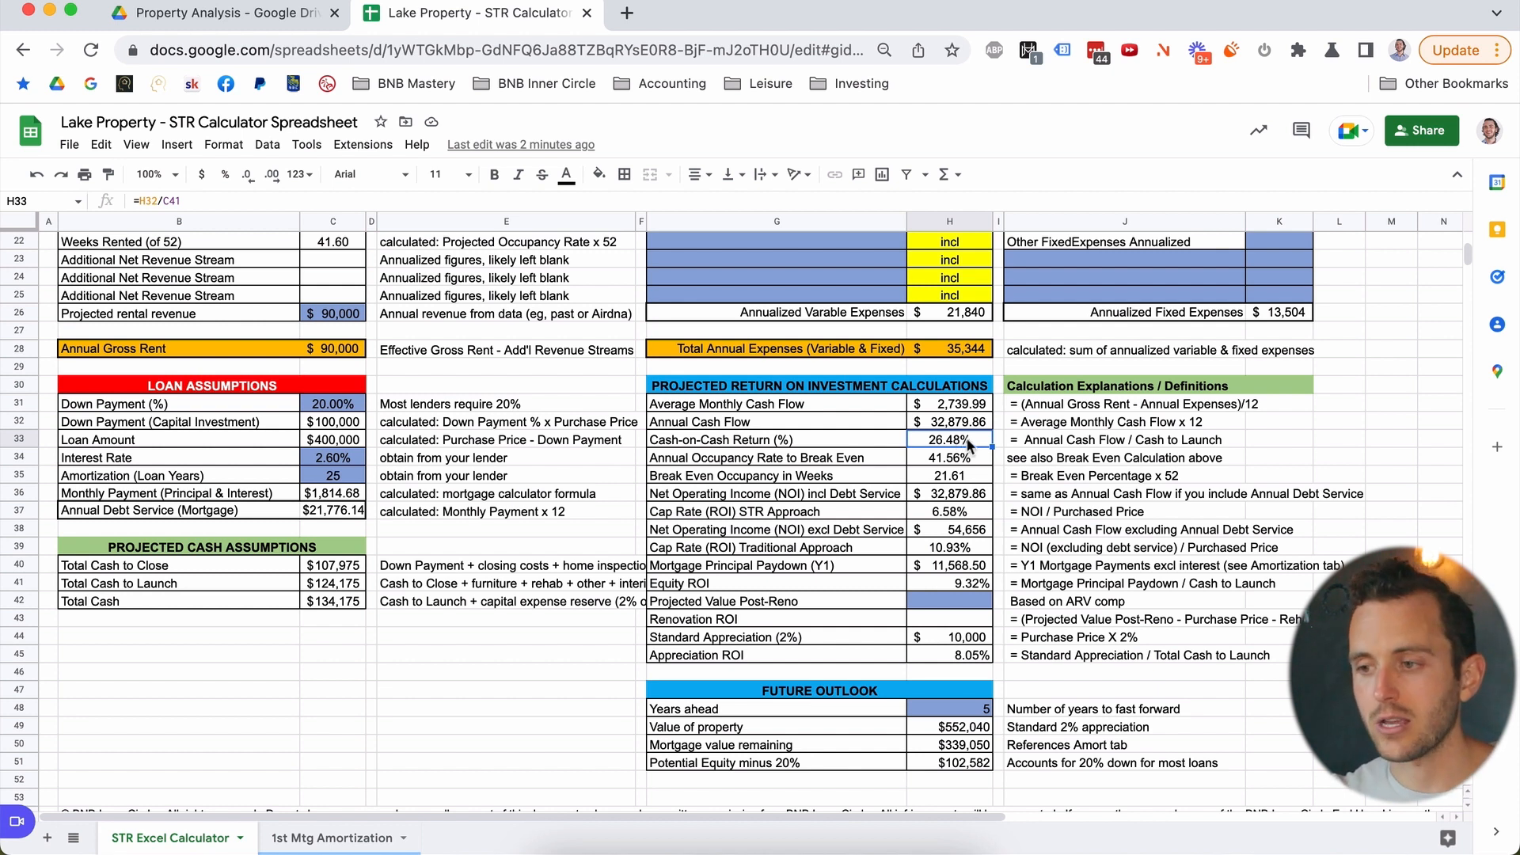
Set the projected rental revenue to $110,000 and check the cash-on-cash return.
{"action": "left_click", "coordinate": [327, 315]}
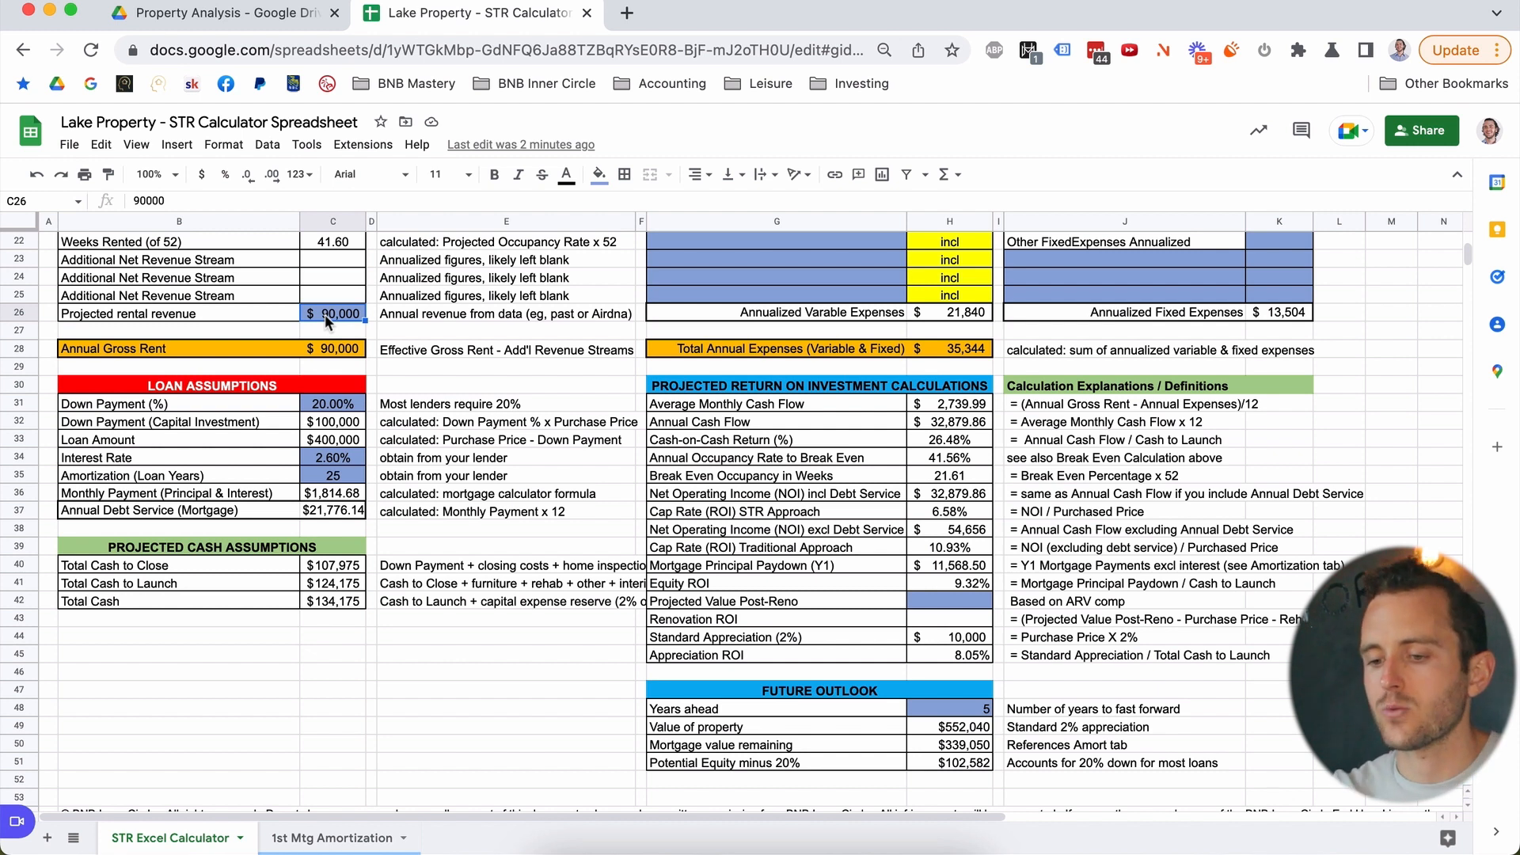
{"action": "type", "text": "1100"}
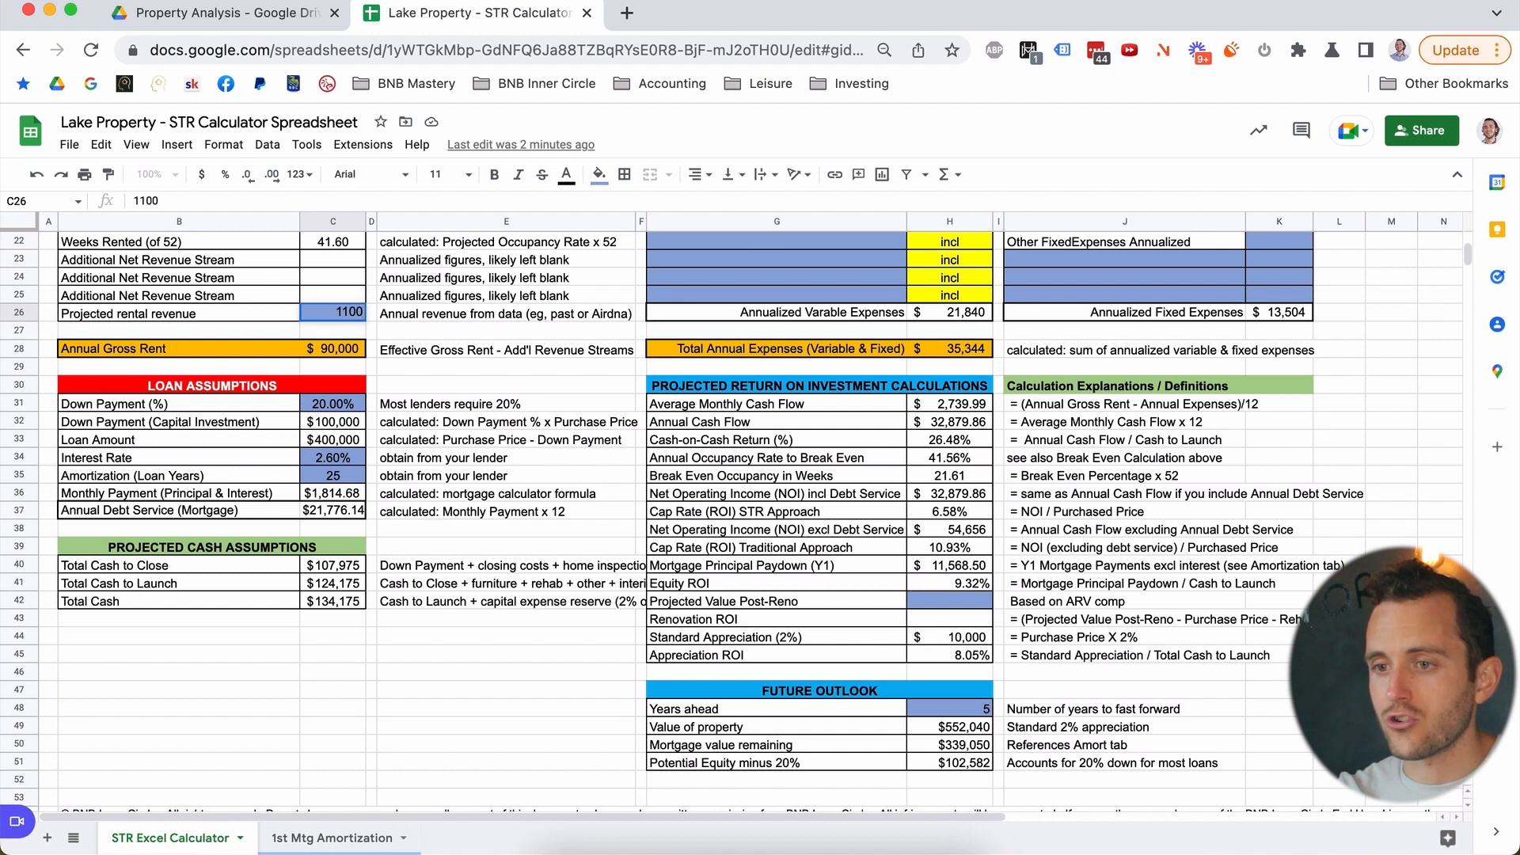
{"action": "type", "text": "00"}
{"action": "key", "text": "Return"}
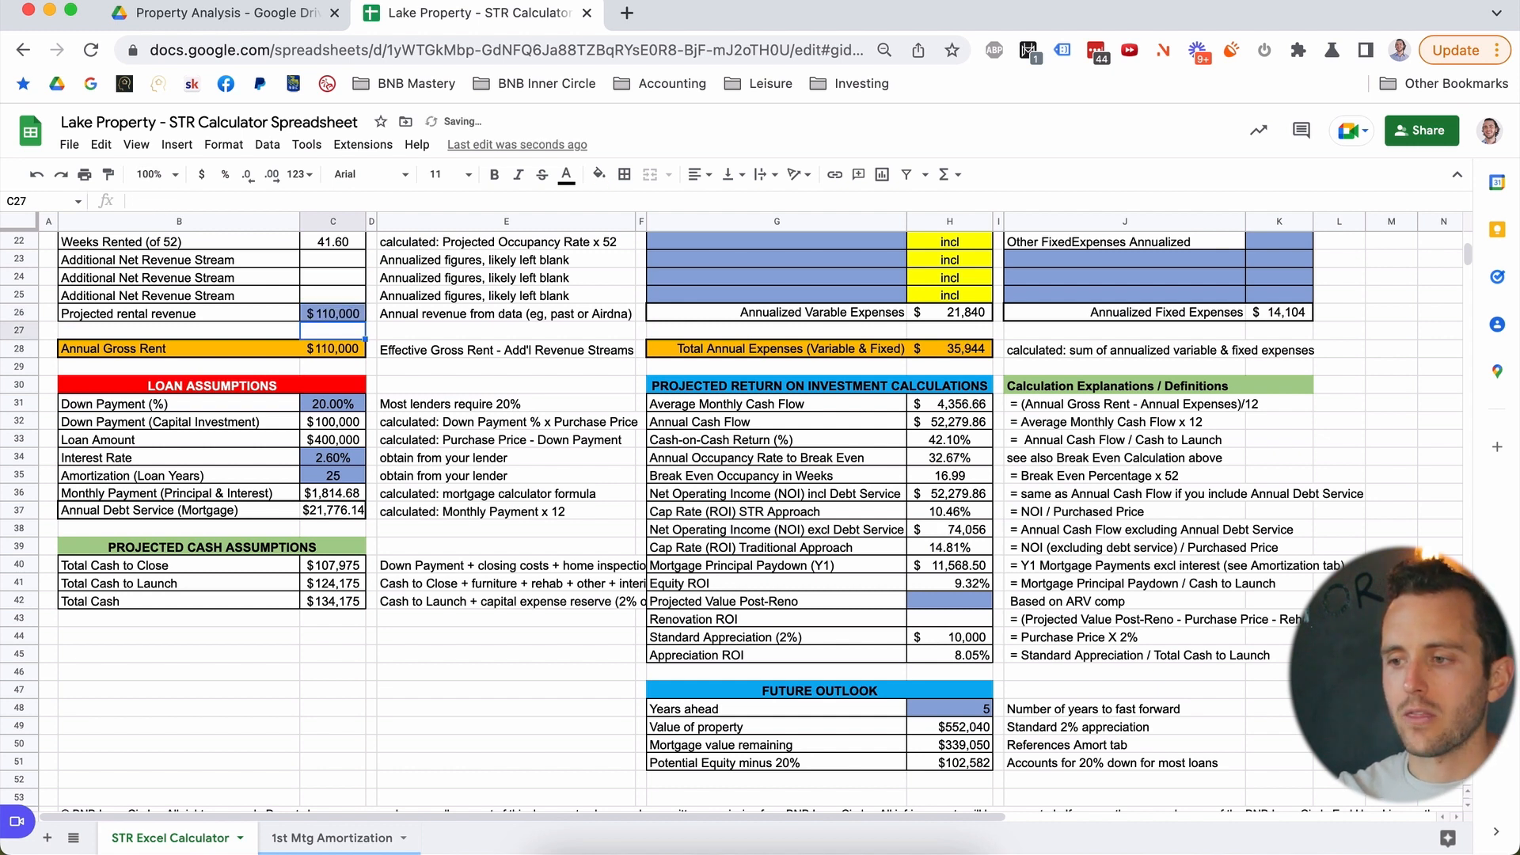
{"action": "left_click", "coordinate": [946, 441]}
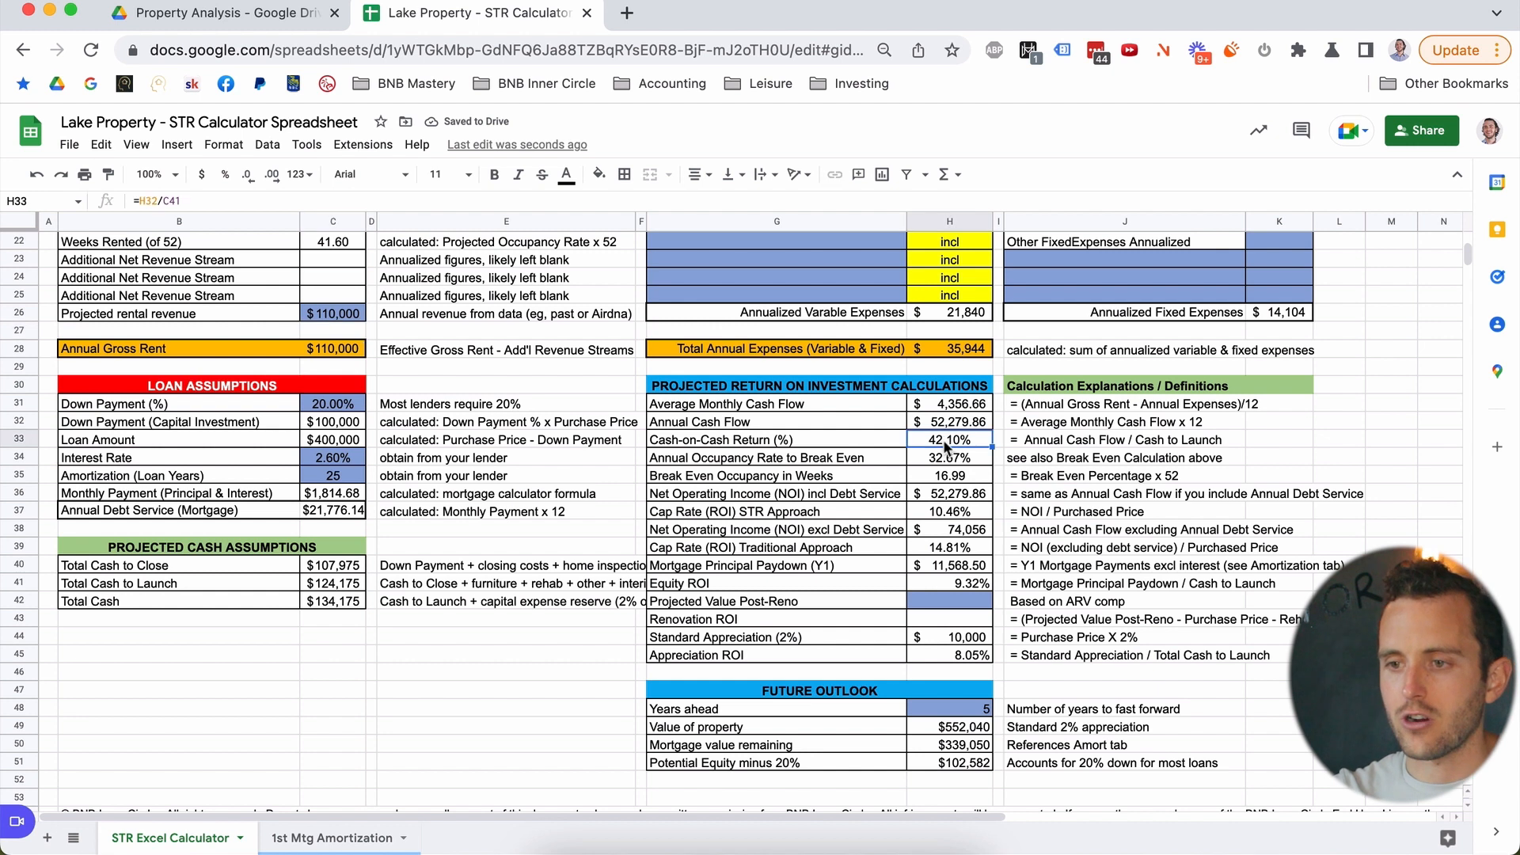
Restore the projected rental revenue to $90,000.
{"action": "left_click", "coordinate": [316, 312]}
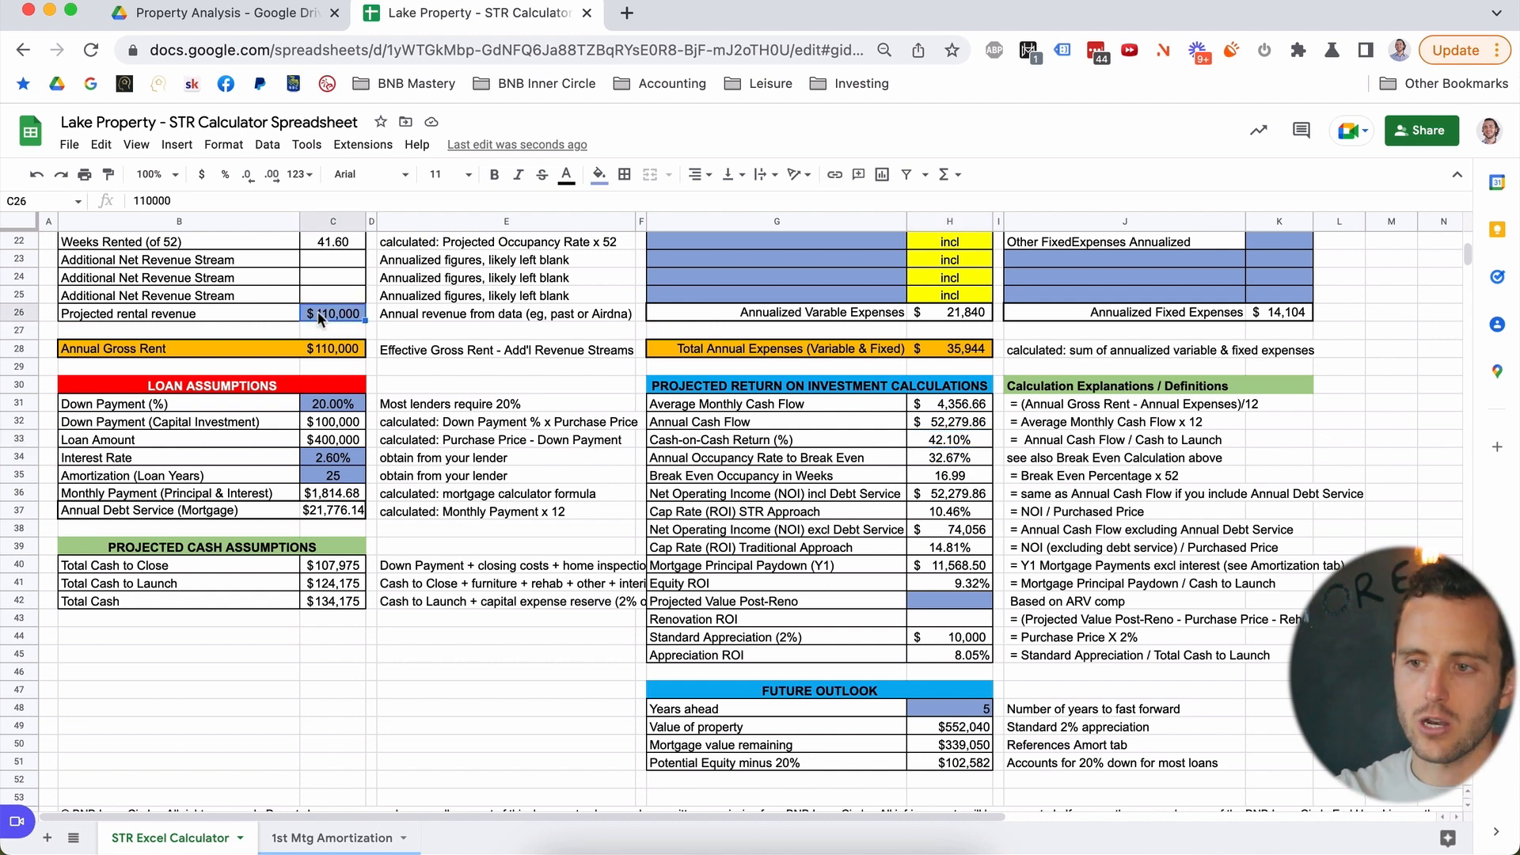
{"action": "type", "text": "90000"}
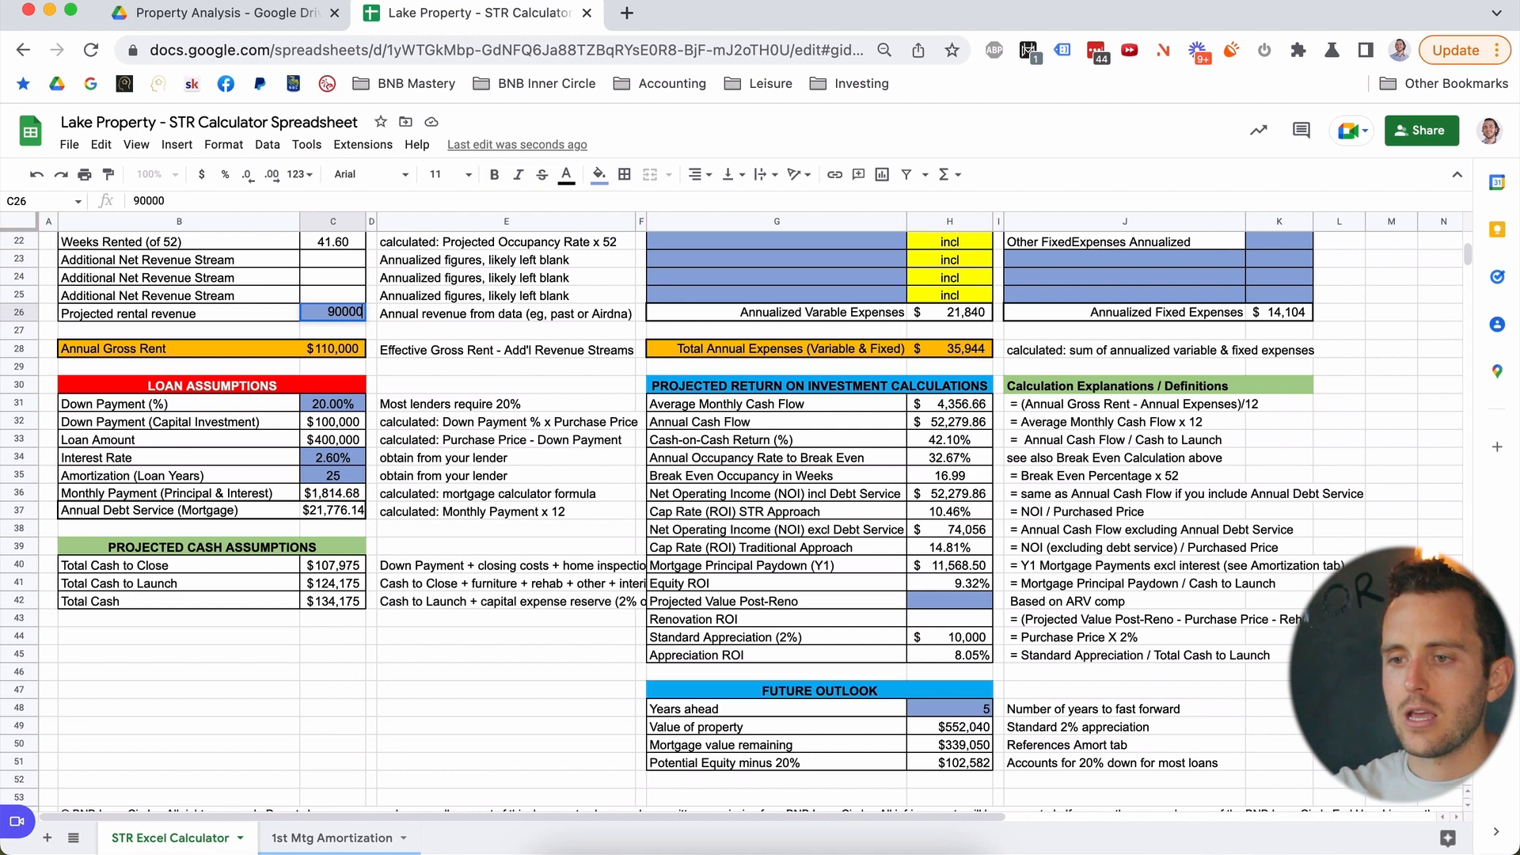
{"action": "key", "text": "Return"}
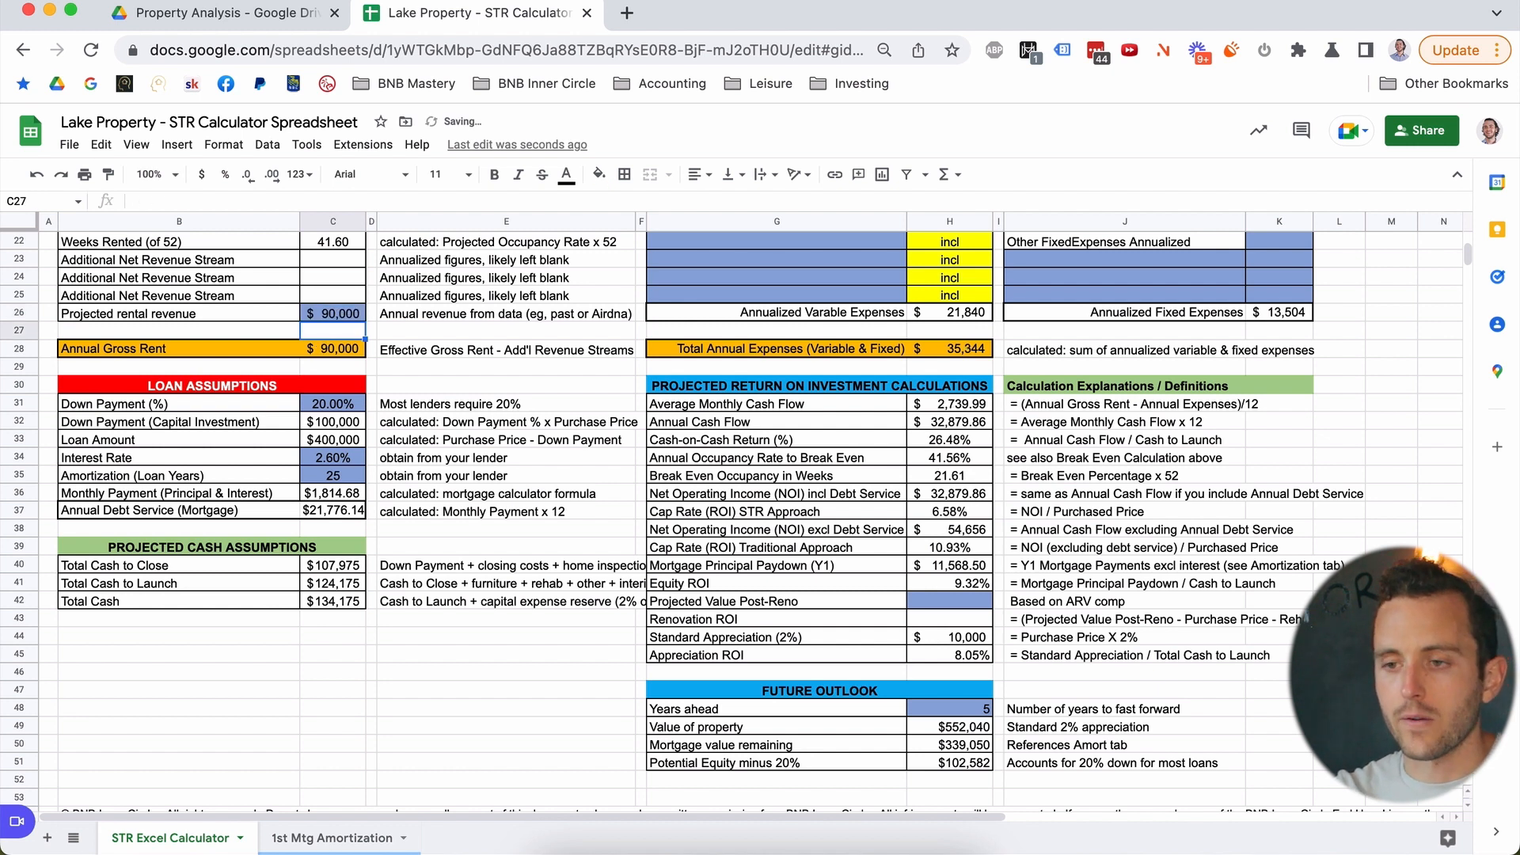
Set the projected rental revenue to $60,000 and check the cash-on-cash return.
{"action": "left_click", "coordinate": [332, 315]}
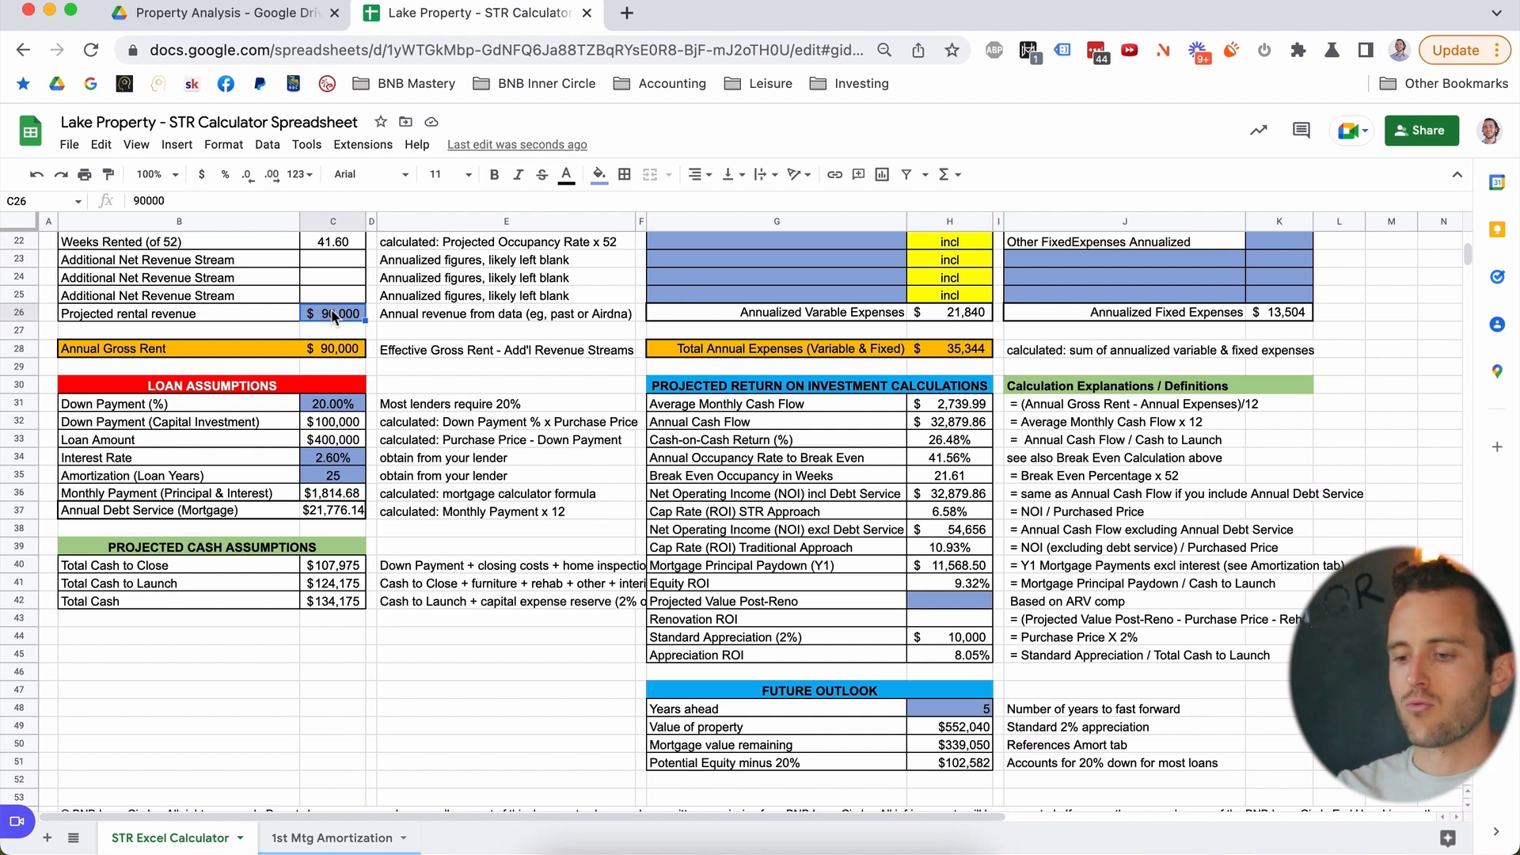
{"action": "type", "text": "60000"}
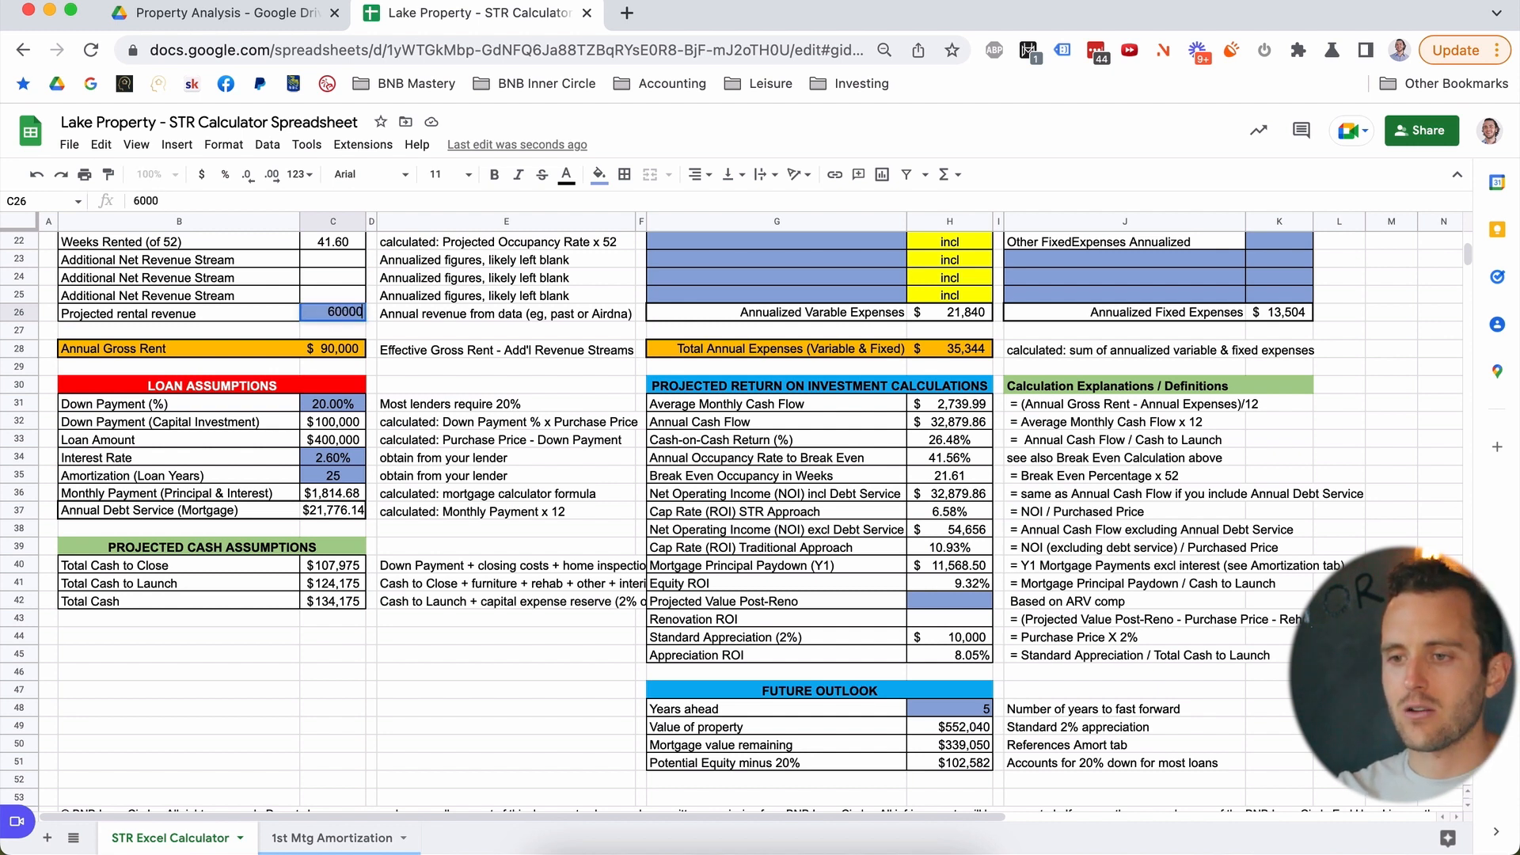
{"action": "key", "text": "Return"}
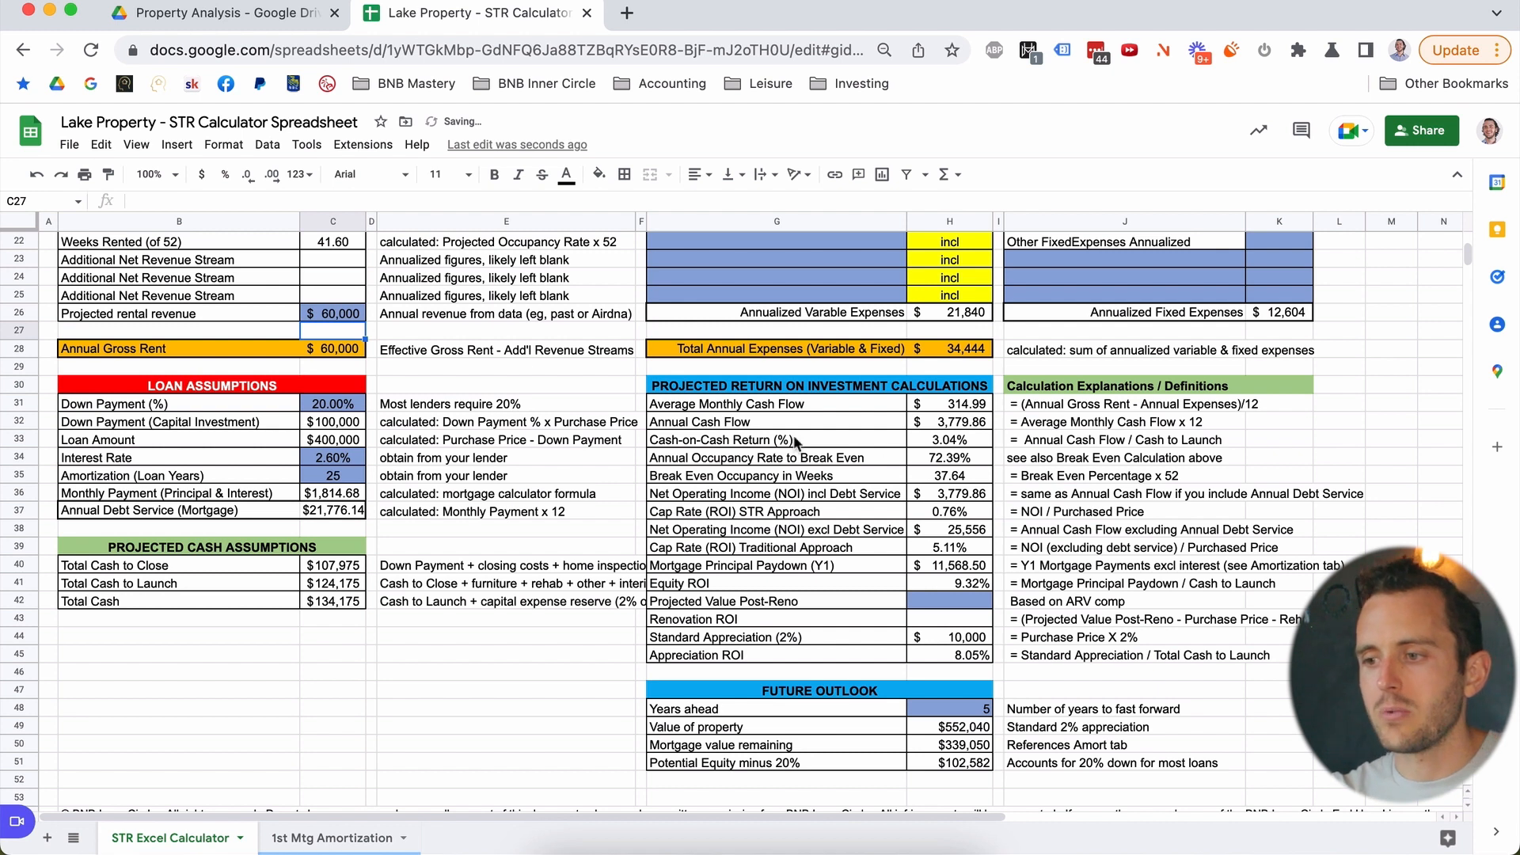
{"action": "left_click", "coordinate": [950, 443]}
{"action": "key", "text": "Up"}
{"action": "key", "text": "Down"}
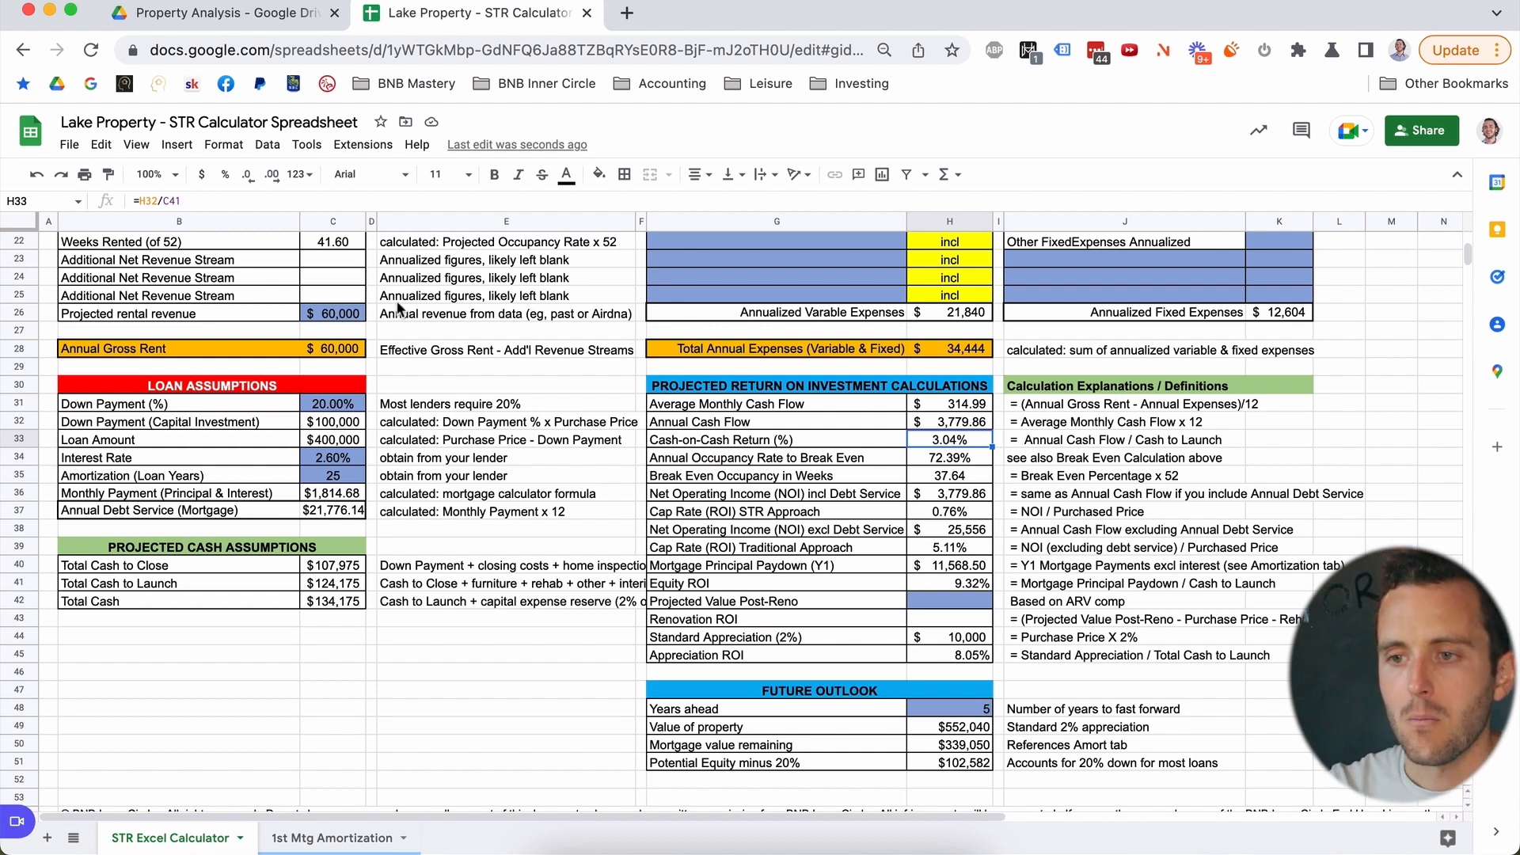
Return the projected rental revenue to $90,000.
{"action": "left_click", "coordinate": [347, 313]}
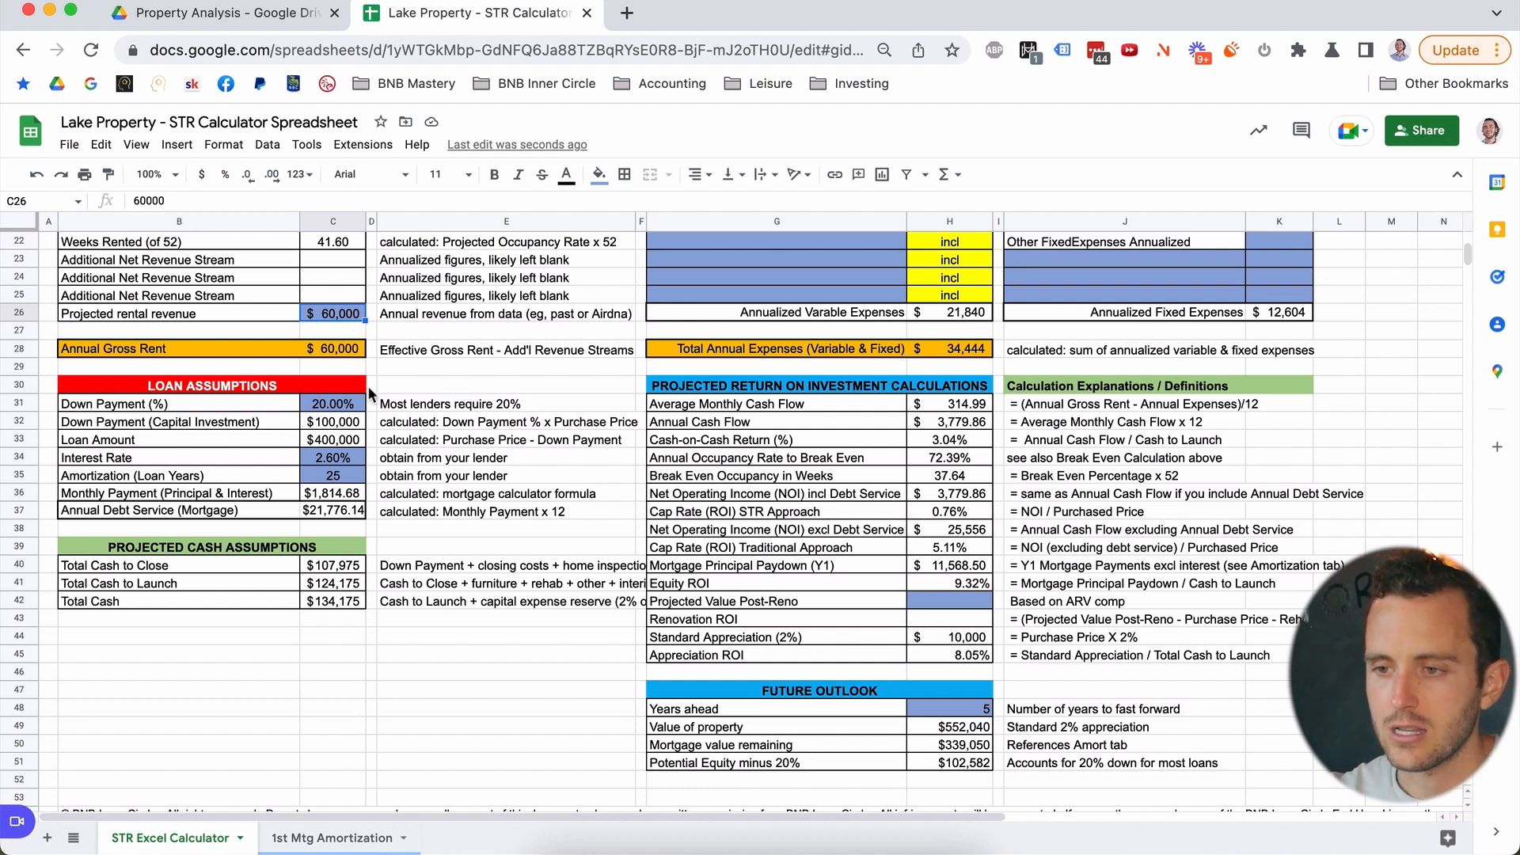
{"action": "type", "text": "90000"}
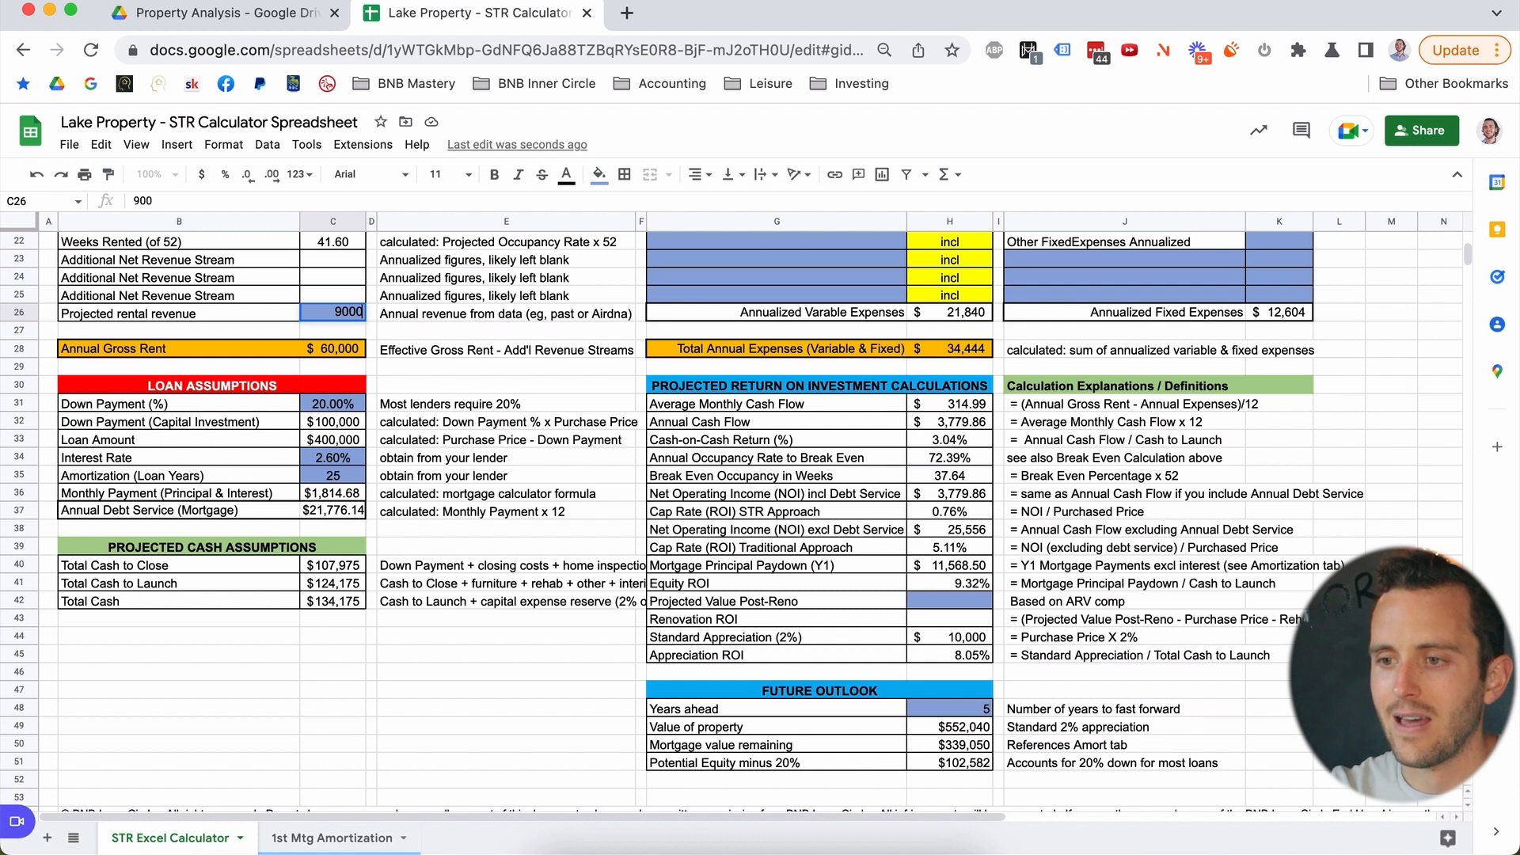
{"action": "key", "text": "Return"}
Examine the break-even occupancy, net operating income, both cap rates, first-year mortgage principal paydown and equity ROI in the return calculations.
{"action": "left_click", "coordinate": [939, 463]}
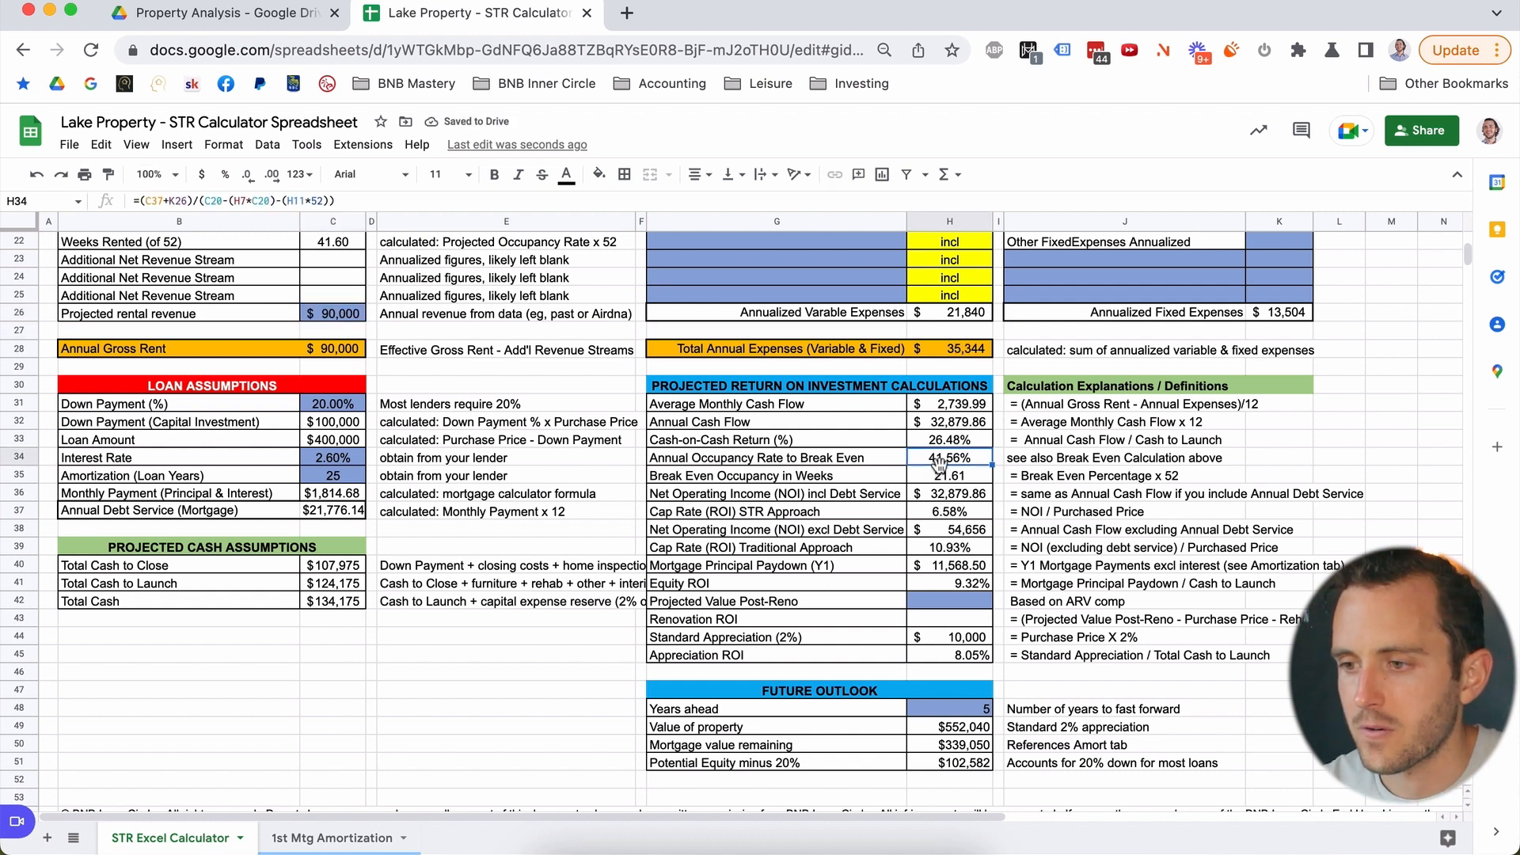
{"action": "left_click_drag", "start_coordinate": [810, 464], "coordinate": [936, 464]}
{"action": "left_click_drag", "start_coordinate": [848, 483], "coordinate": [940, 462]}
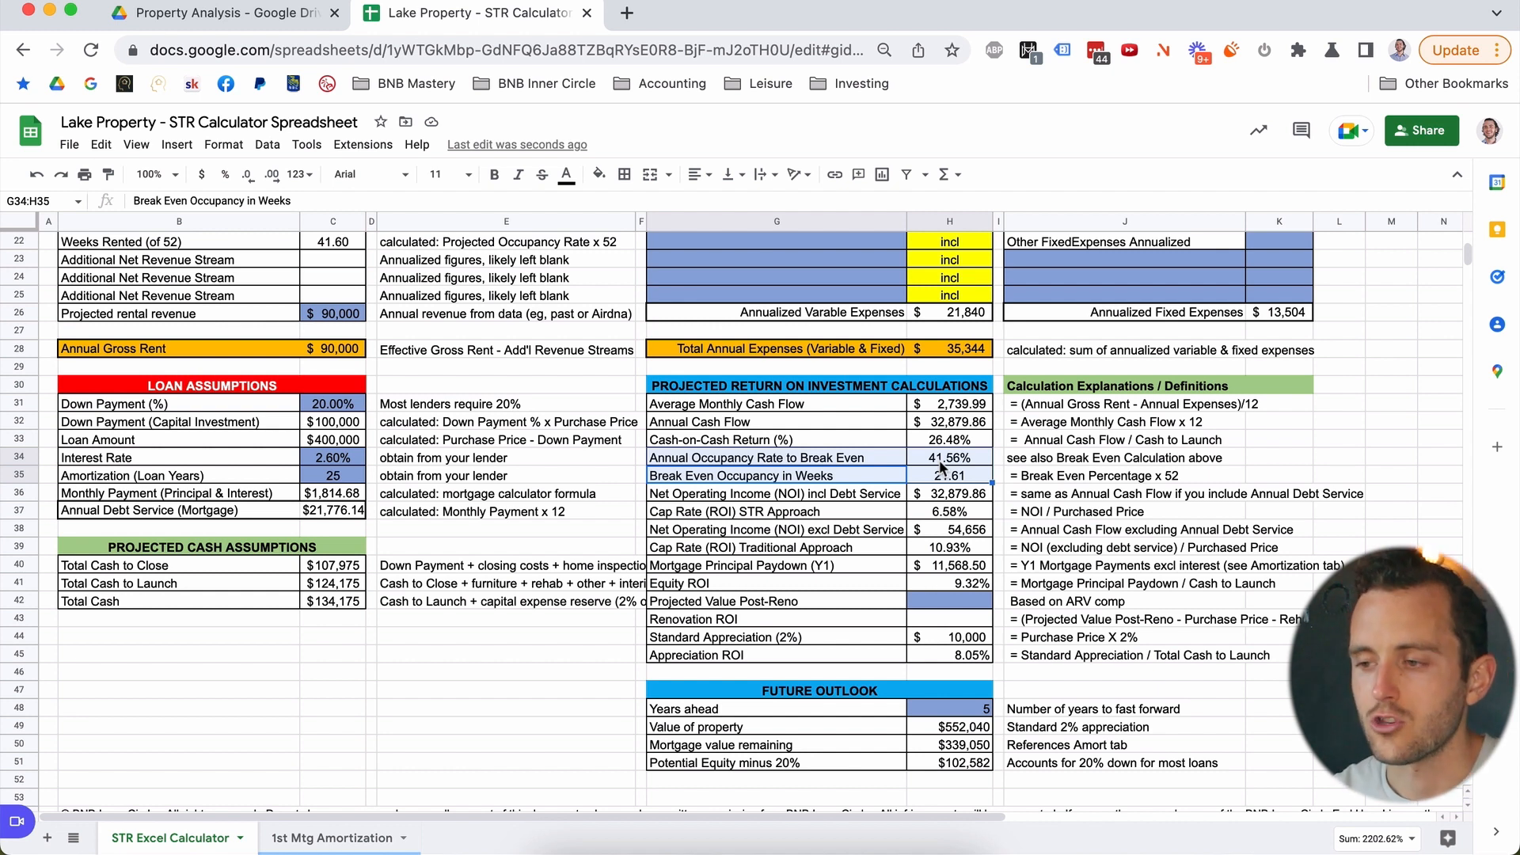
{"action": "left_click", "coordinate": [879, 492]}
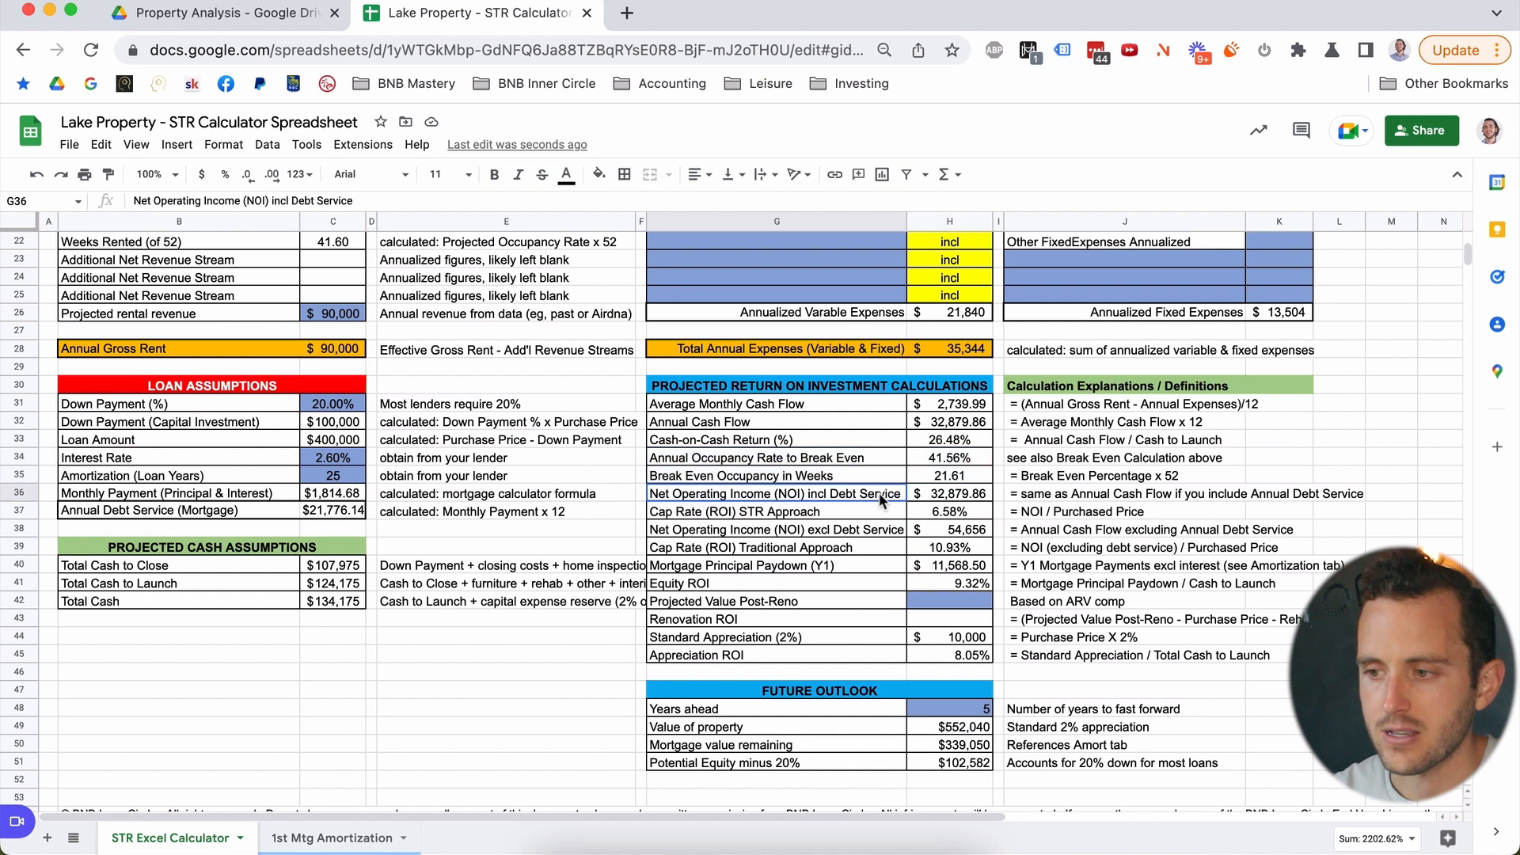
{"action": "left_click_drag", "start_coordinate": [880, 493], "coordinate": [932, 499]}
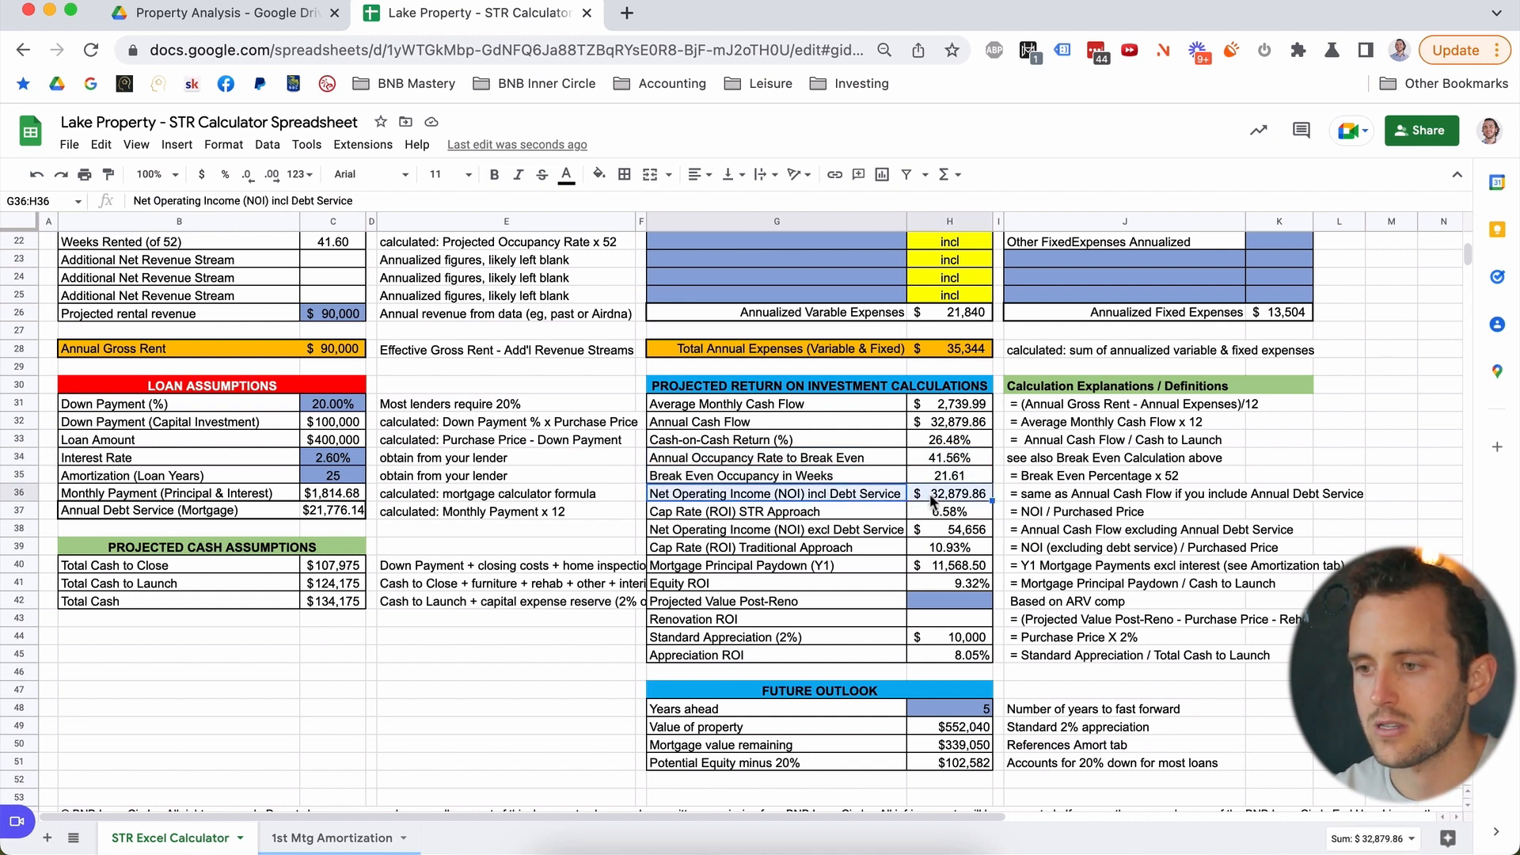
{"action": "left_click", "coordinate": [829, 515]}
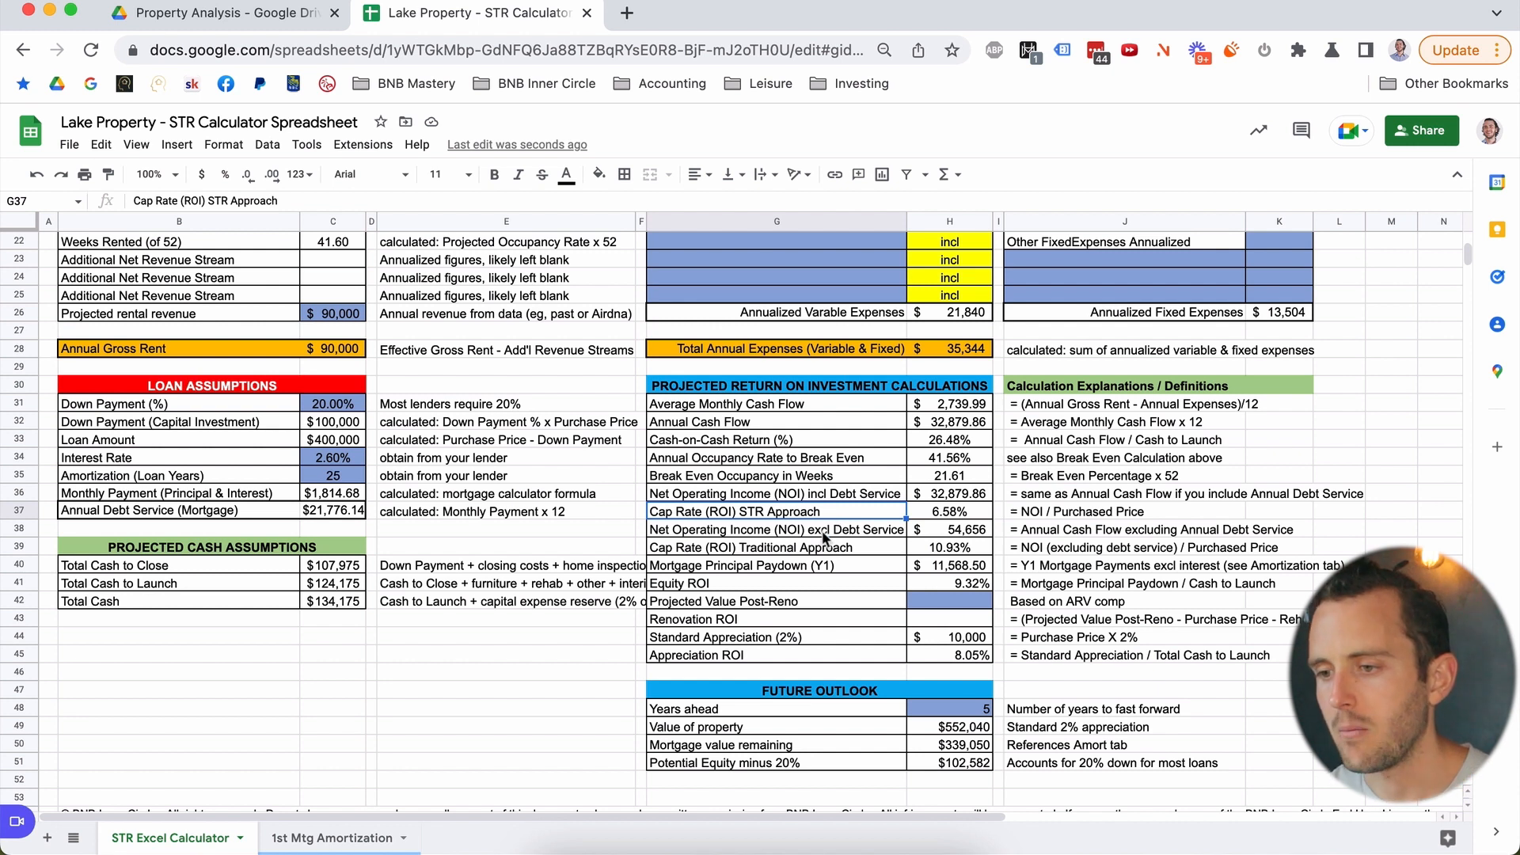
{"action": "left_click", "coordinate": [816, 550]}
{"action": "left_click_drag", "start_coordinate": [816, 554], "coordinate": [948, 553]}
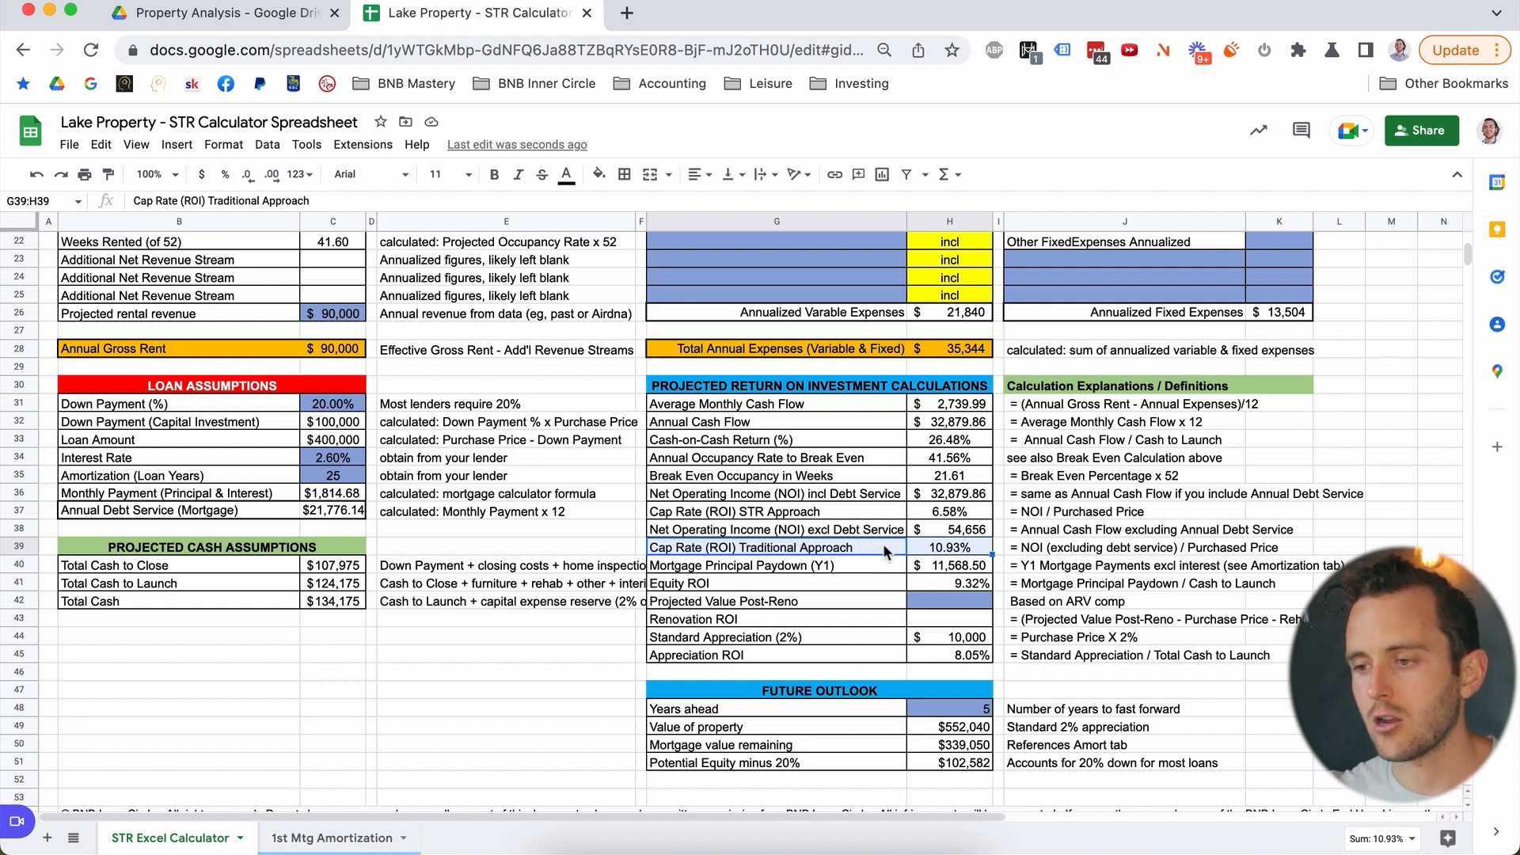
{"action": "left_click", "coordinate": [935, 567]}
{"action": "left_click", "coordinate": [948, 588]}
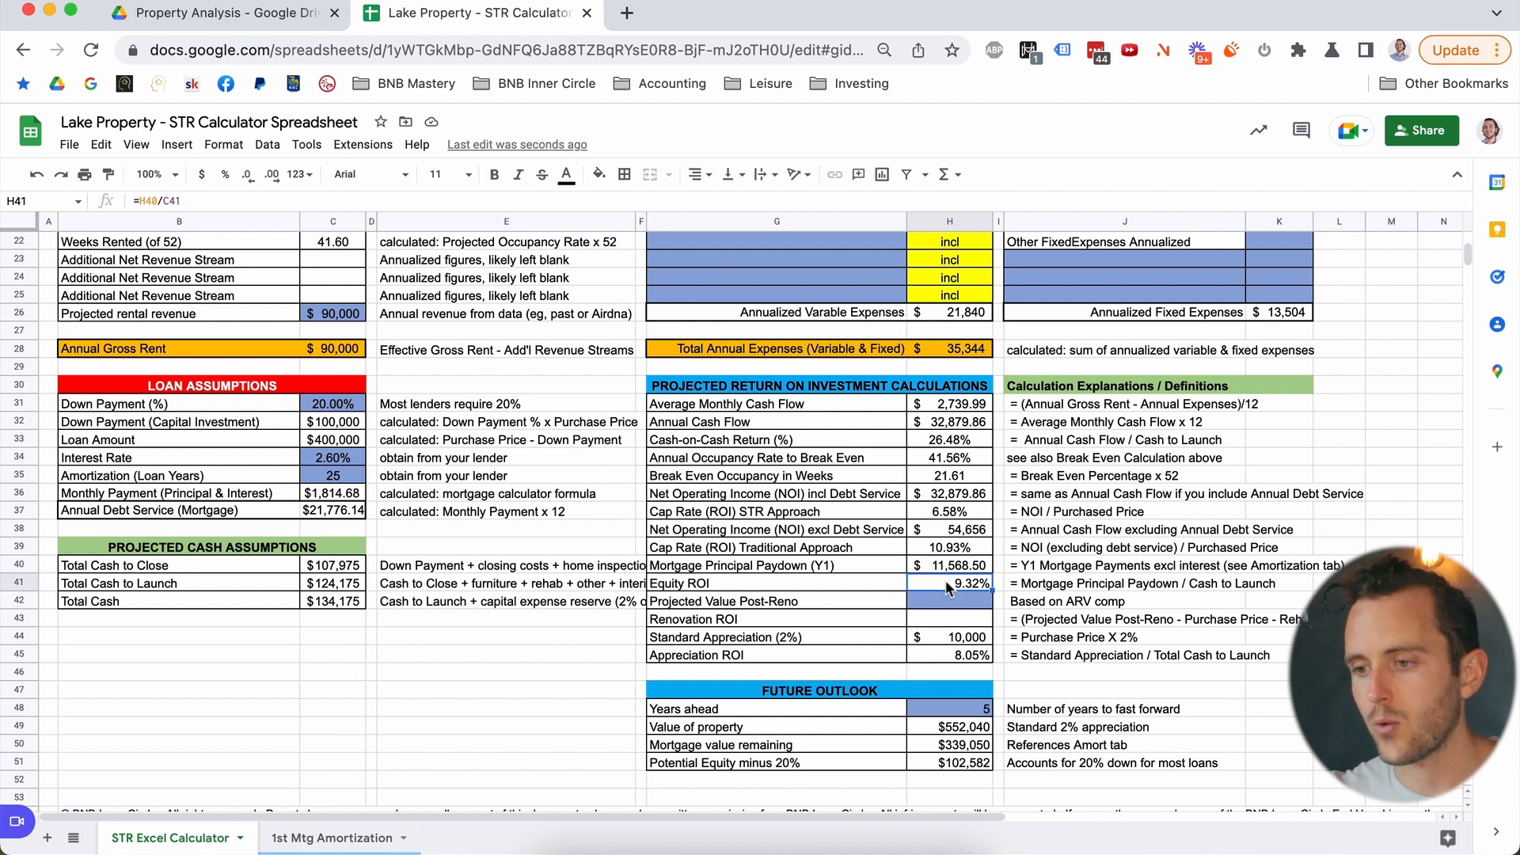
Enter $30,000 as the rehab work estimate in the acquisition cost assumptions.
{"action": "left_click", "coordinate": [960, 607]}
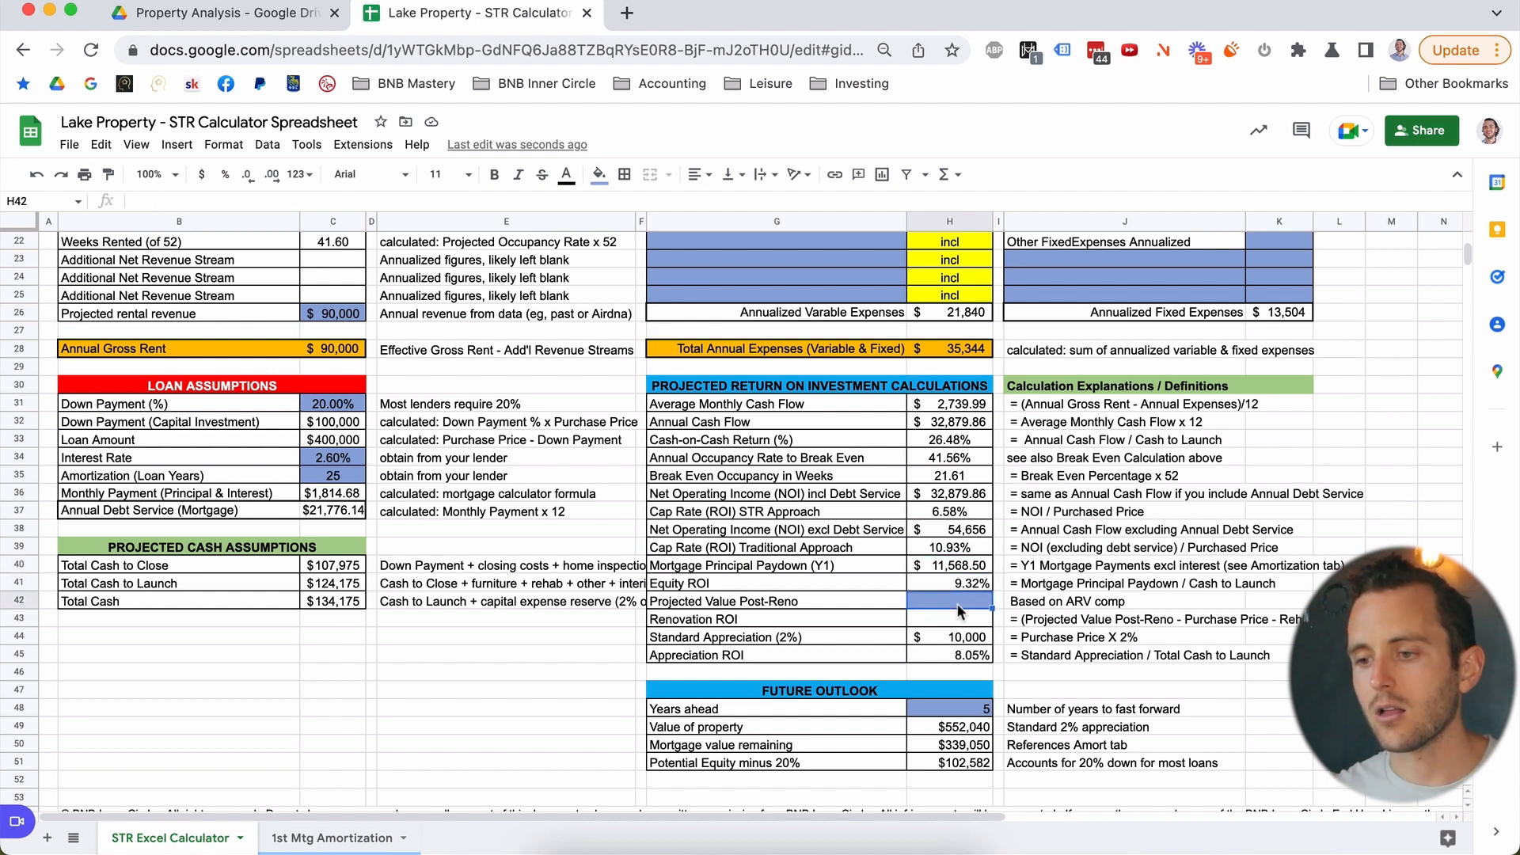
{"action": "scroll", "coordinate": [510, 515], "scroll_direction": "up", "scroll_amount": 5}
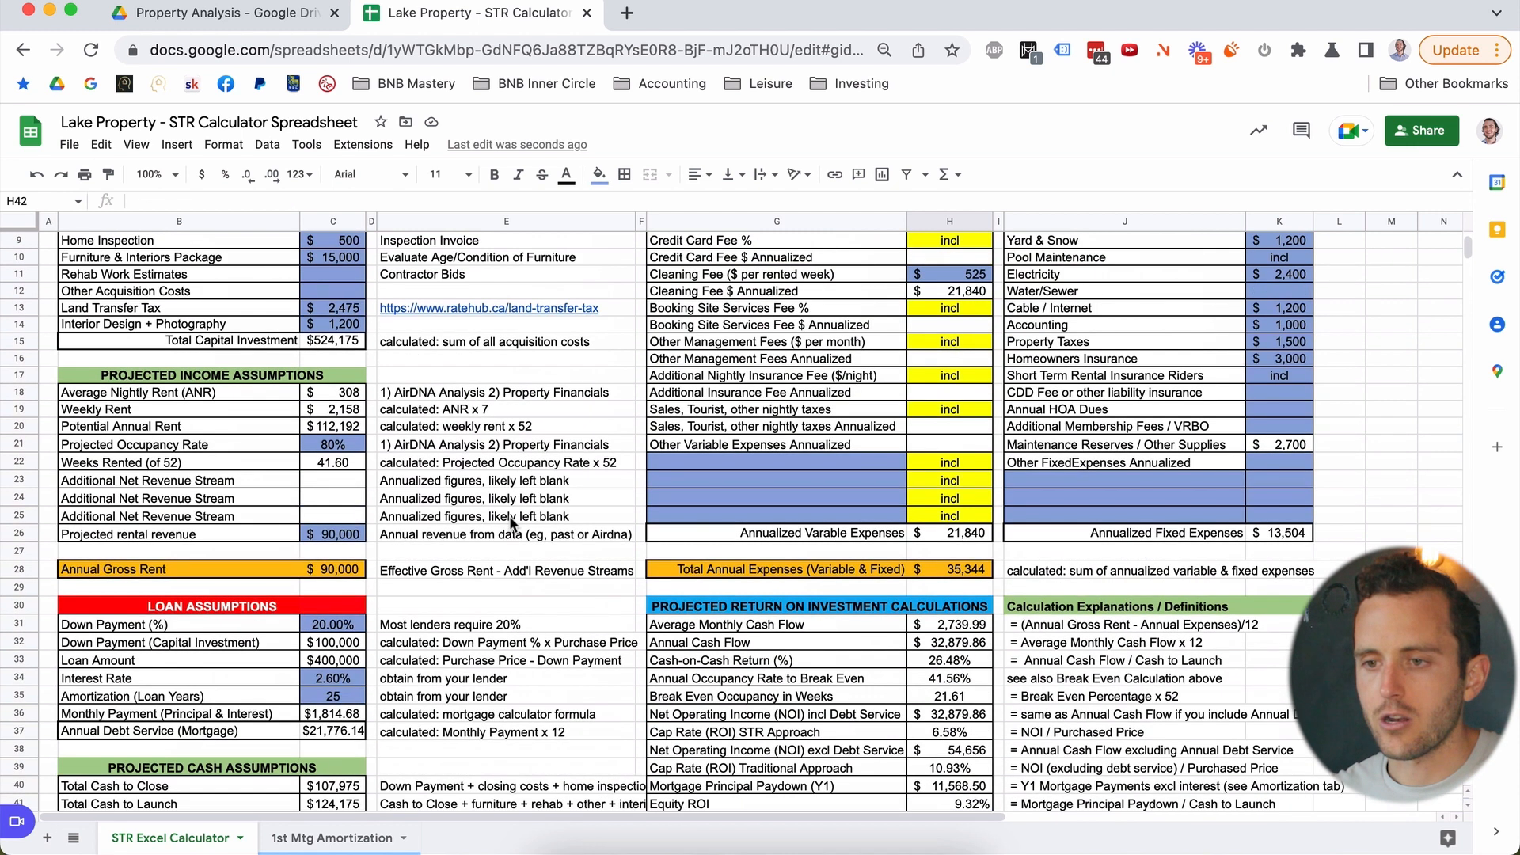
{"action": "left_click", "coordinate": [322, 273]}
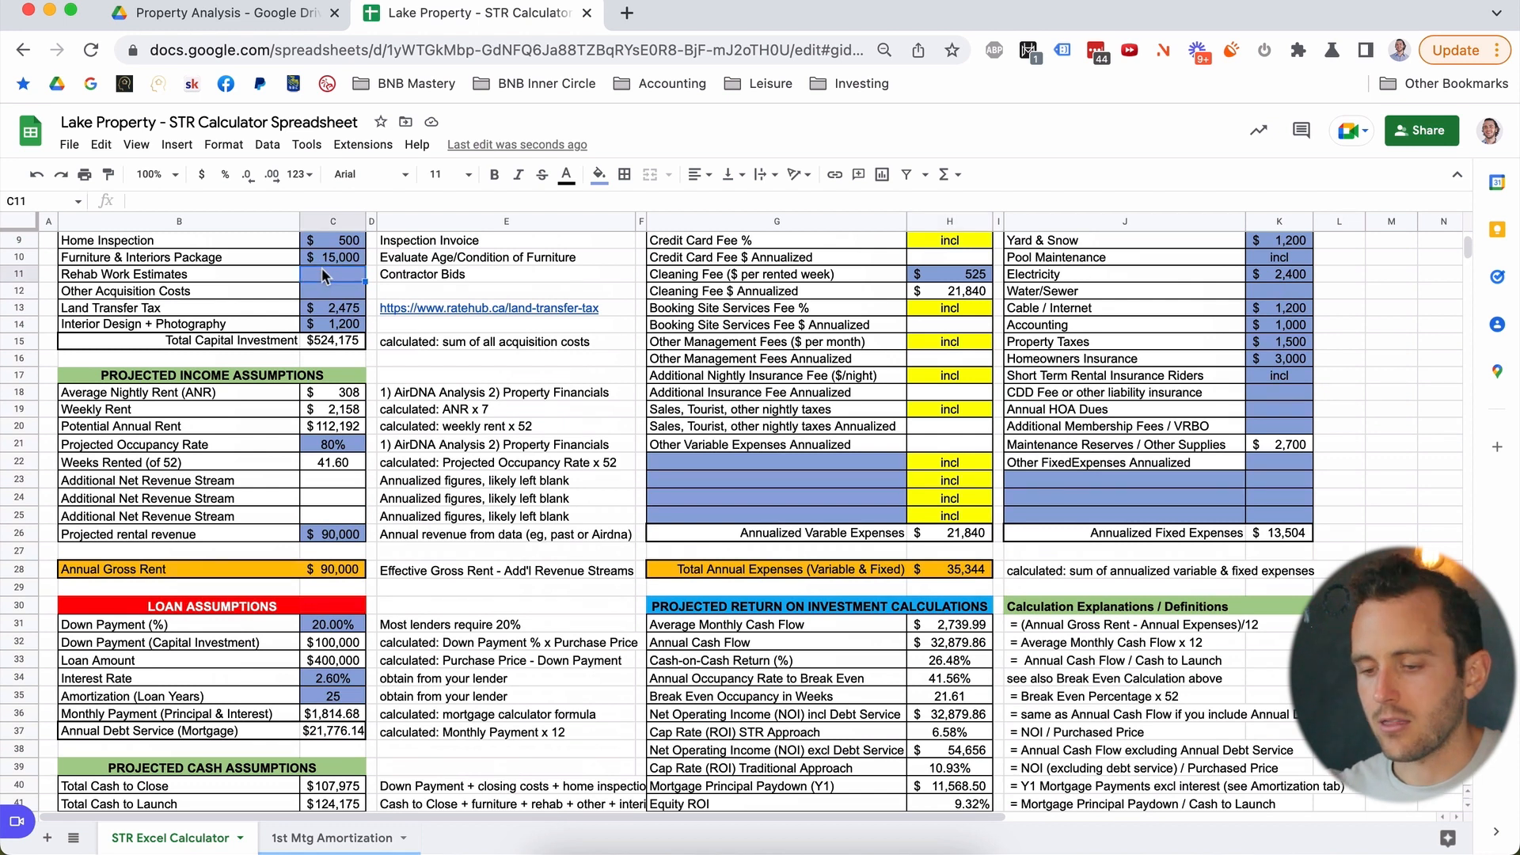
{"action": "type", "text": "30000"}
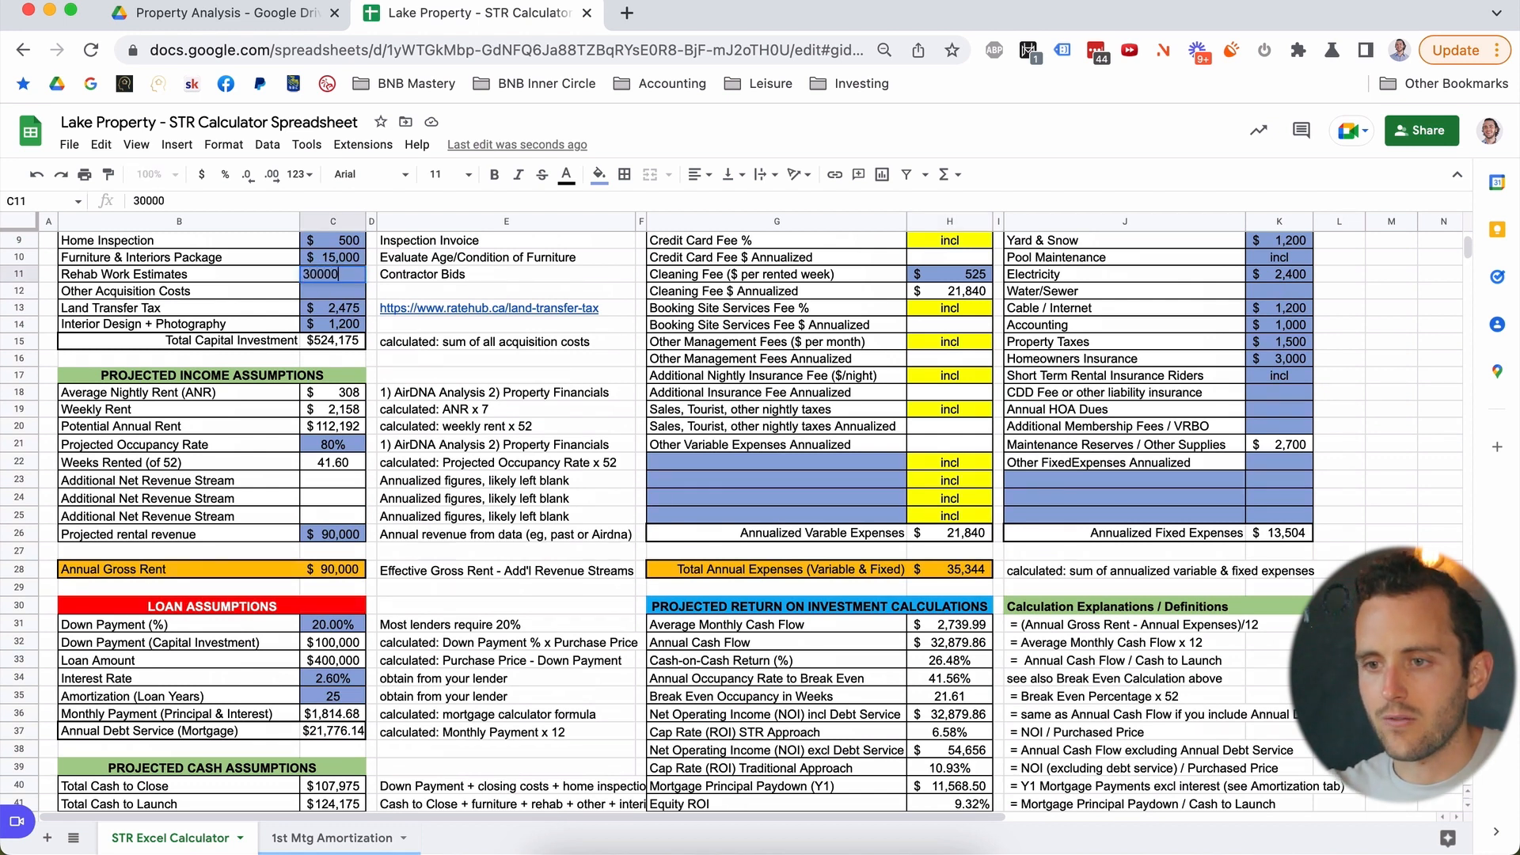
{"action": "key", "text": "Return"}
{"action": "scroll", "coordinate": [495, 341], "scroll_direction": "up", "scroll_amount": 3}
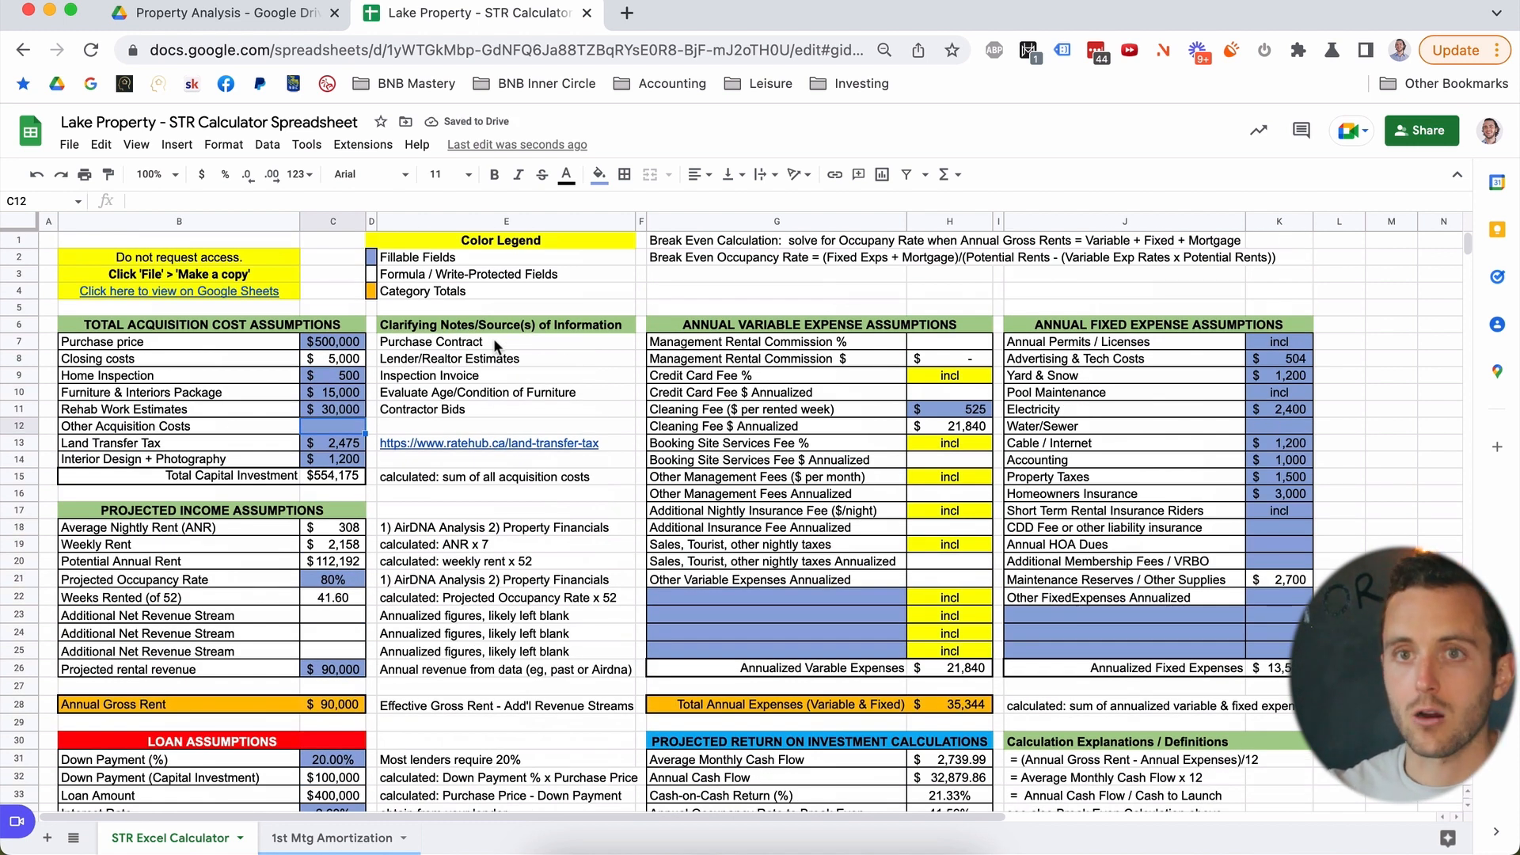
{"action": "scroll", "coordinate": [493, 339], "scroll_direction": "down", "scroll_amount": 2}
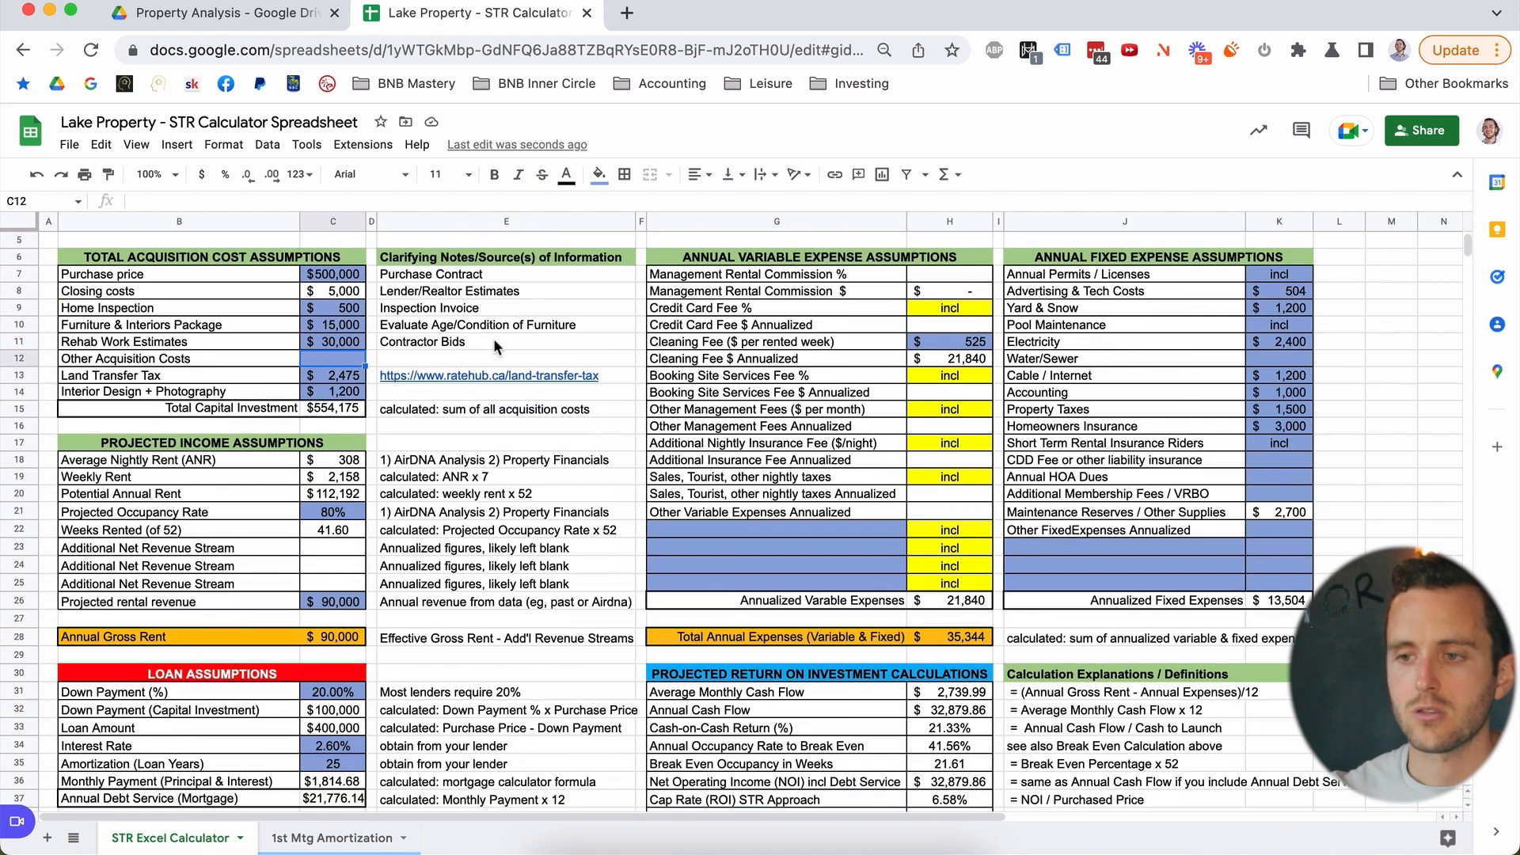
{"action": "scroll", "coordinate": [492, 339], "scroll_direction": "up", "scroll_amount": 2}
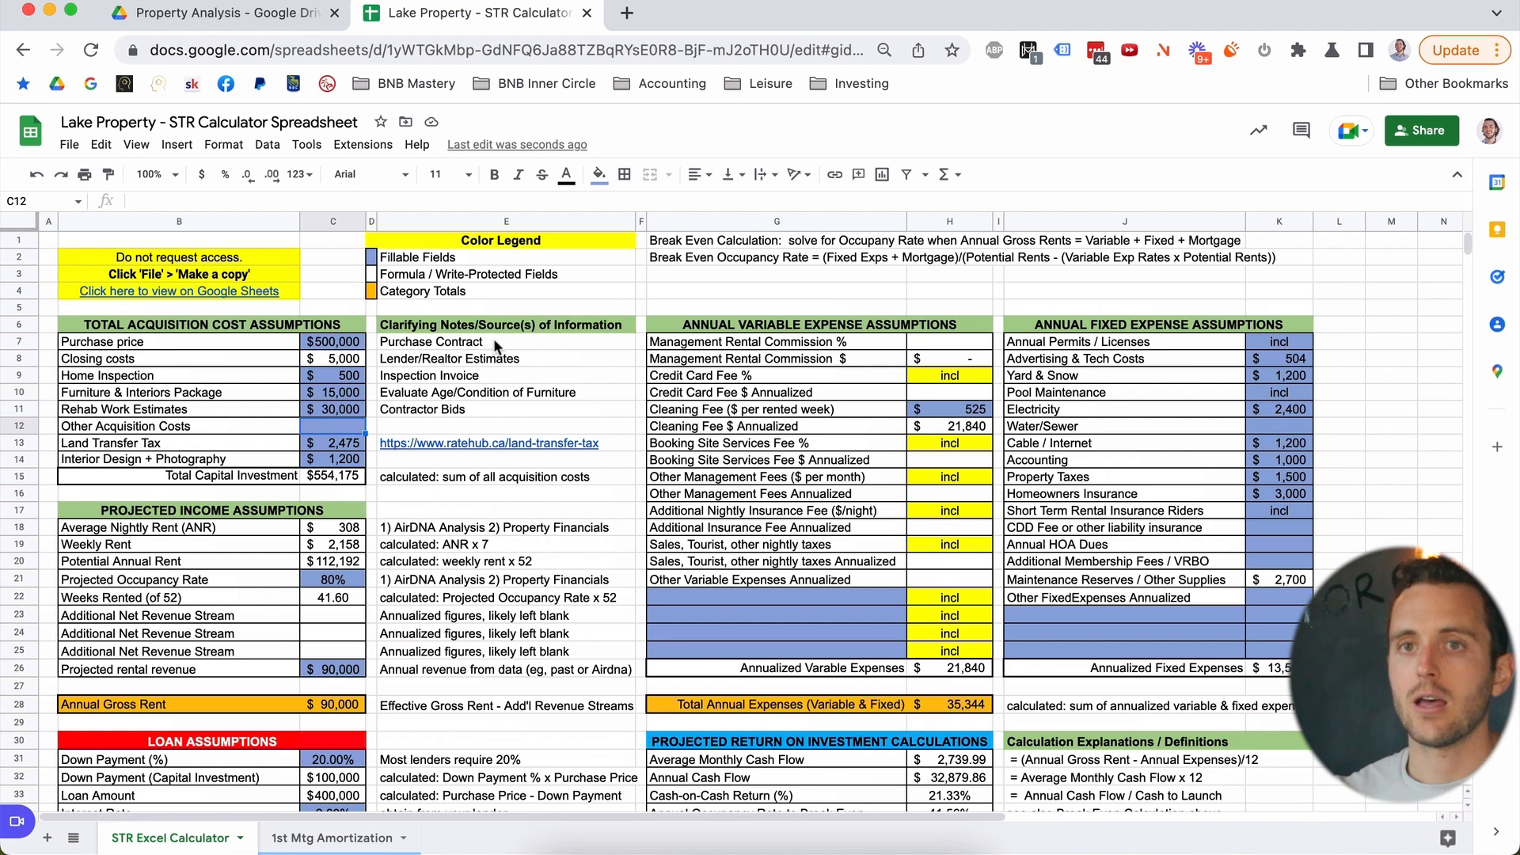
Set the projected value post-reno to $590,000 in the return on investment calculations.
{"action": "left_click", "coordinate": [346, 411]}
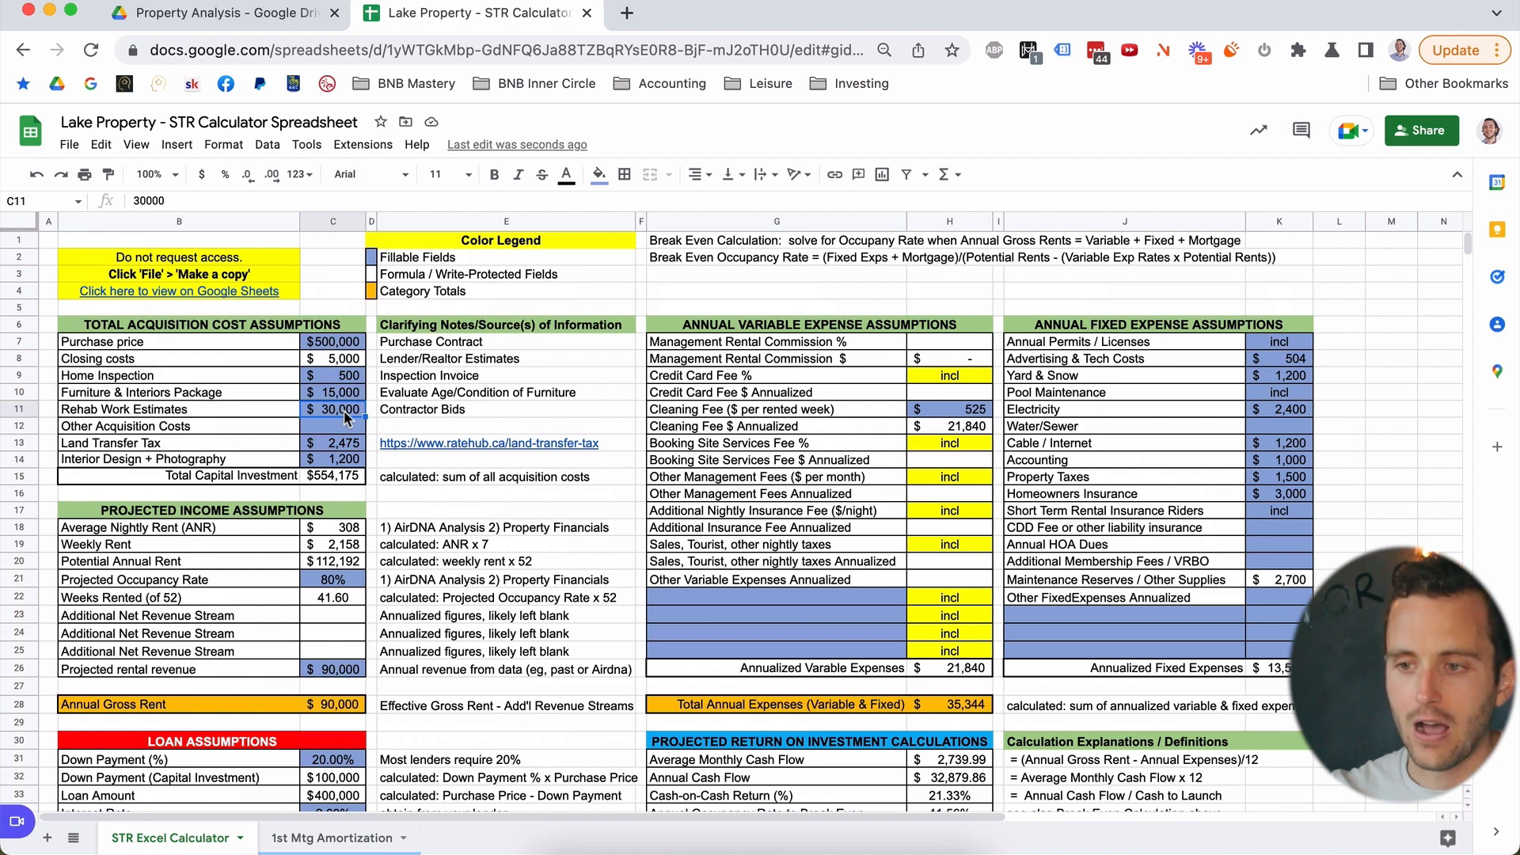
{"action": "scroll", "coordinate": [346, 417], "scroll_direction": "down", "scroll_amount": 6}
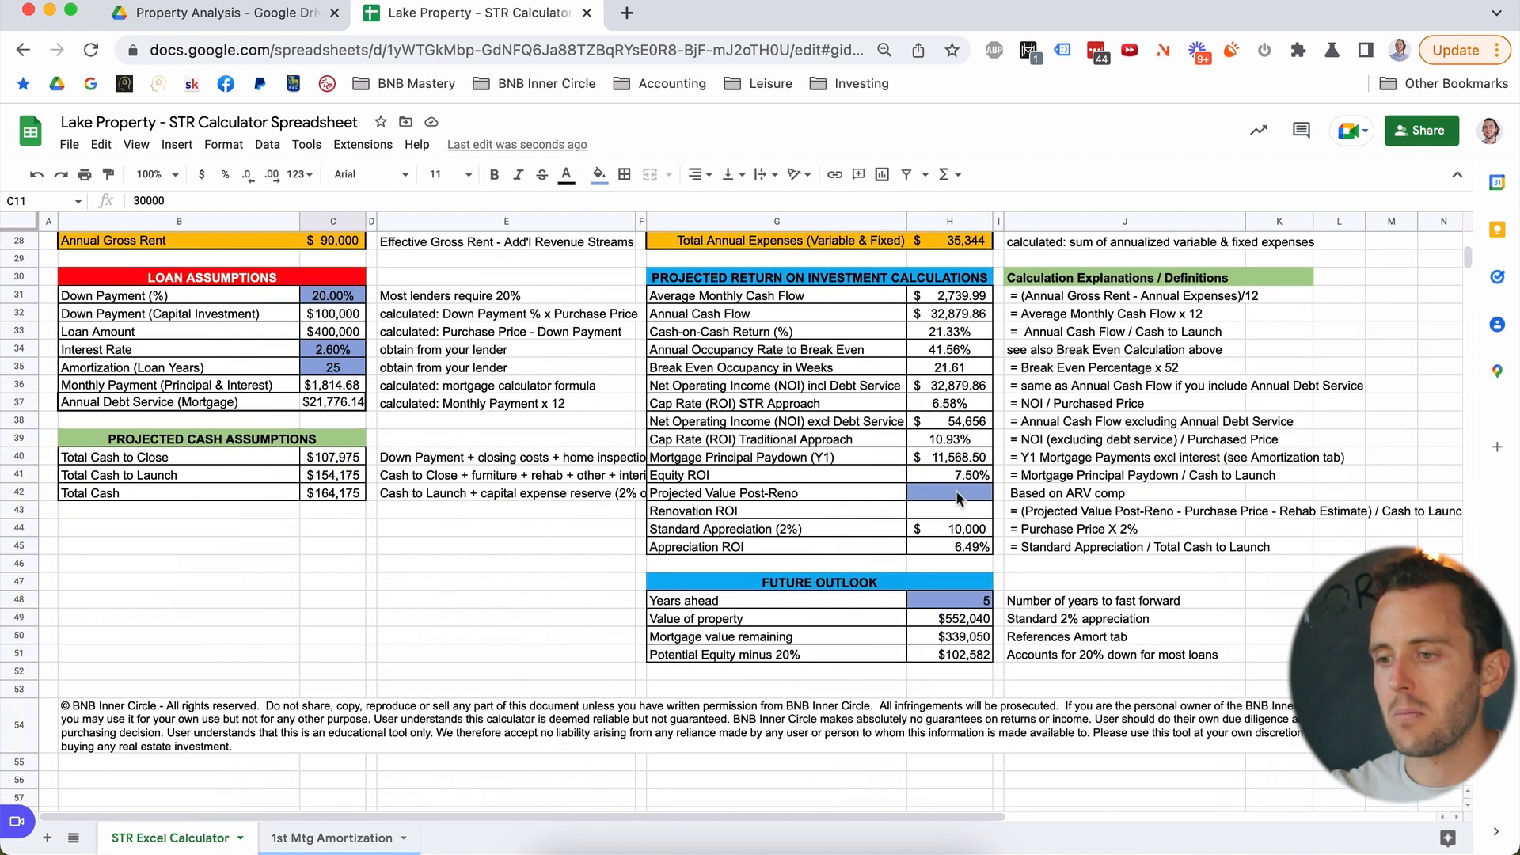
{"action": "left_click", "coordinate": [955, 494]}
{"action": "type", "text": "5"}
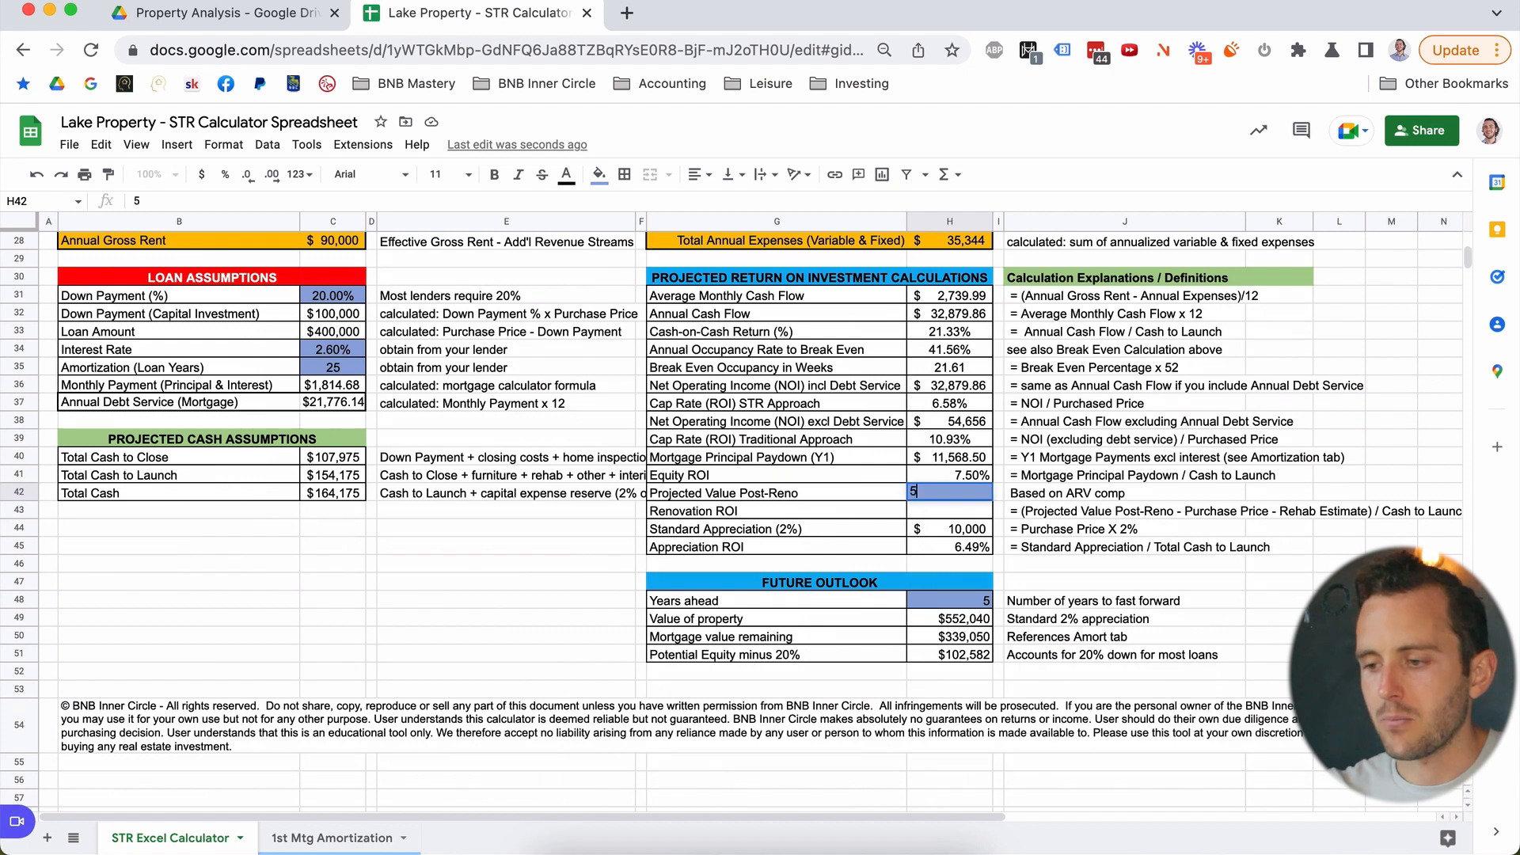
{"action": "type", "text": "90,000"}
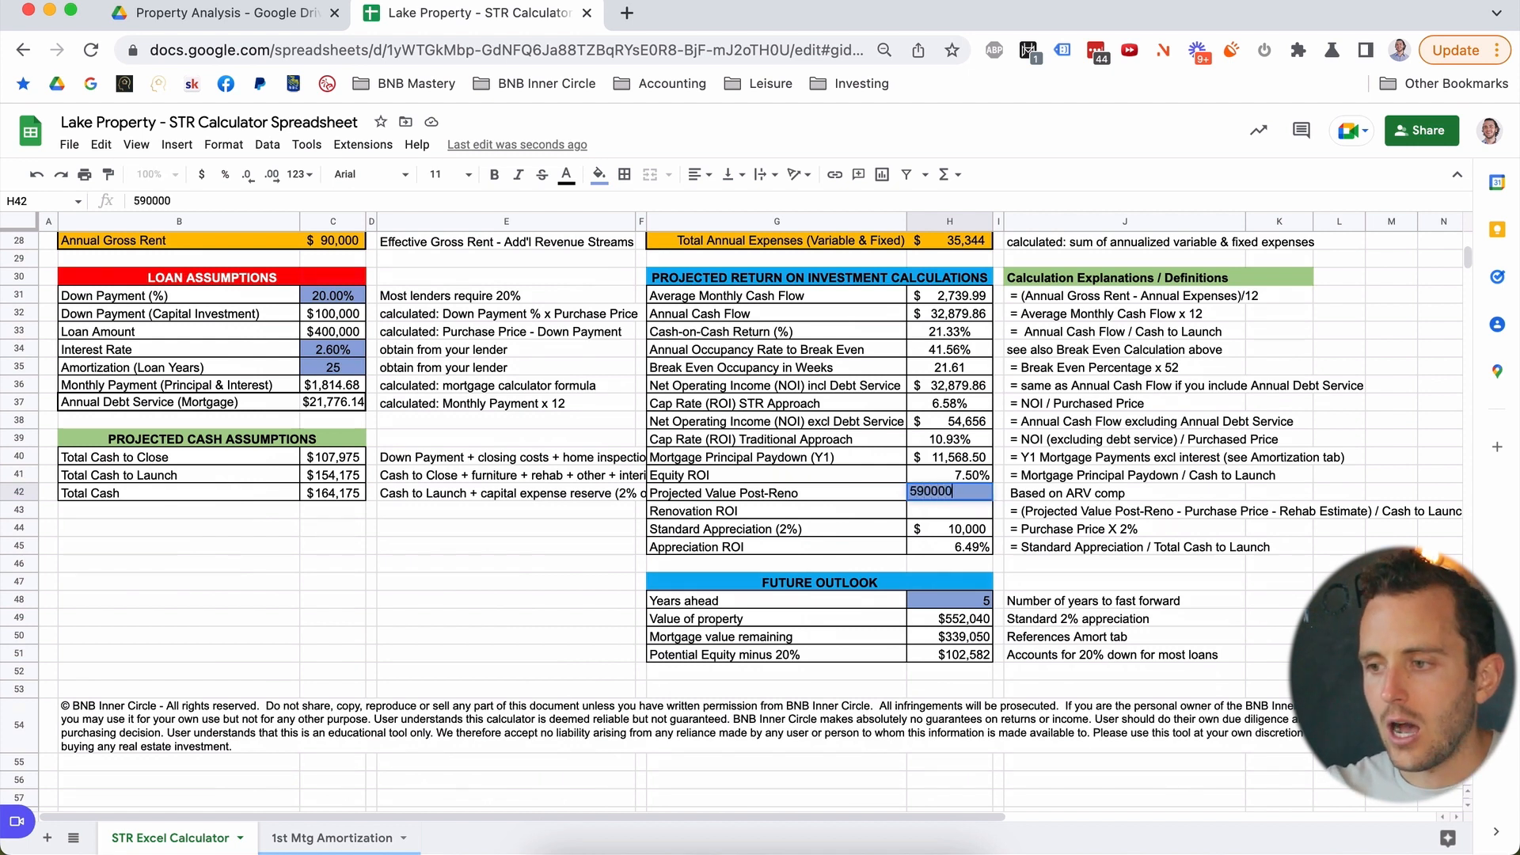
{"action": "key", "text": "Return"}
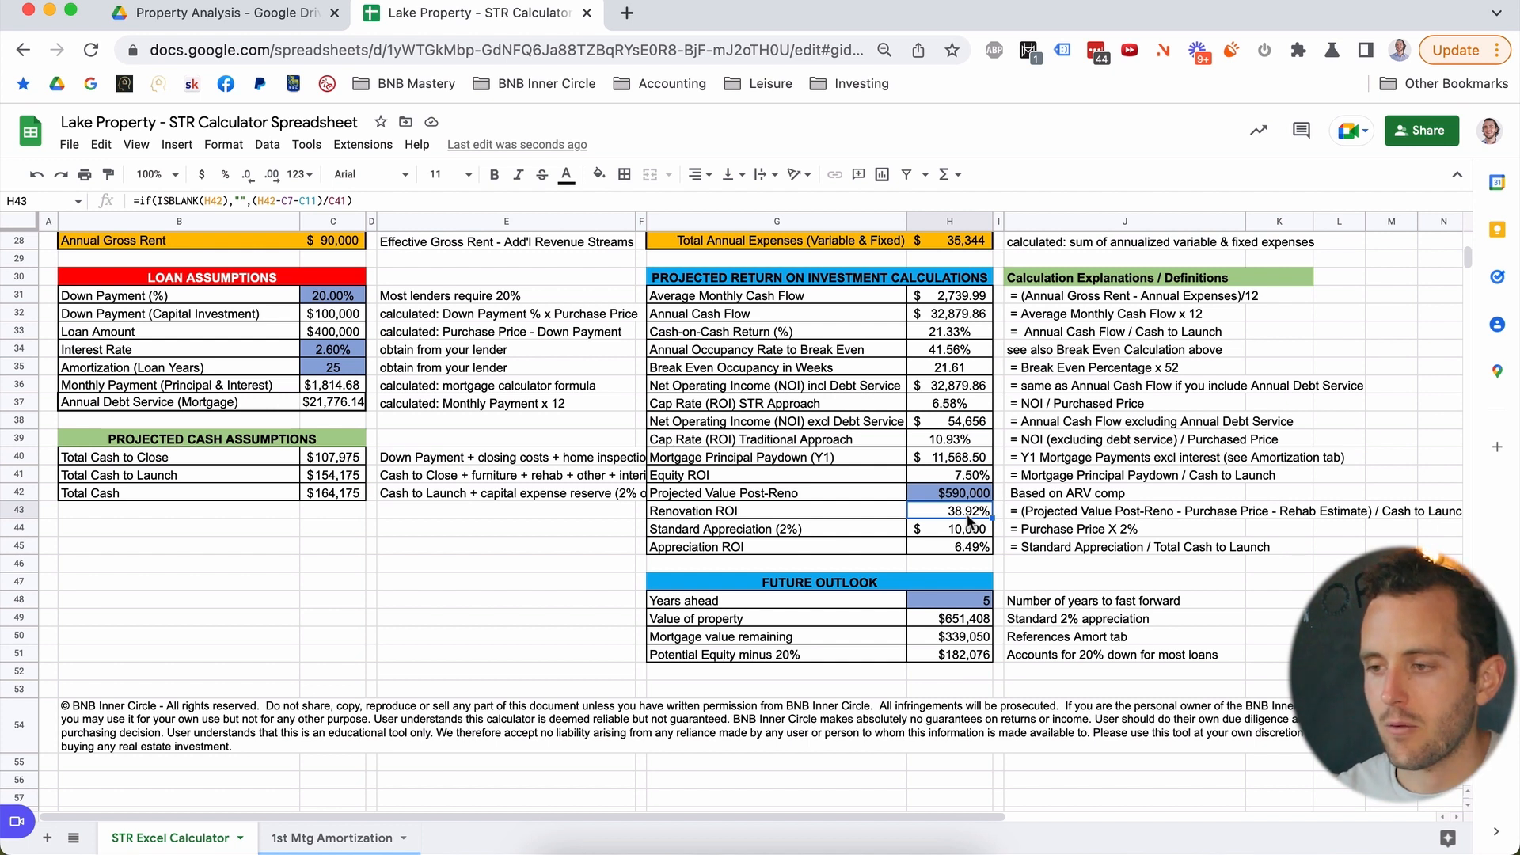
Examine the standard appreciation and appreciation ROI, and compare the cash-on-cash return with the renovation ROI.
{"action": "key", "text": "Left"}
{"action": "key", "text": "Down"}
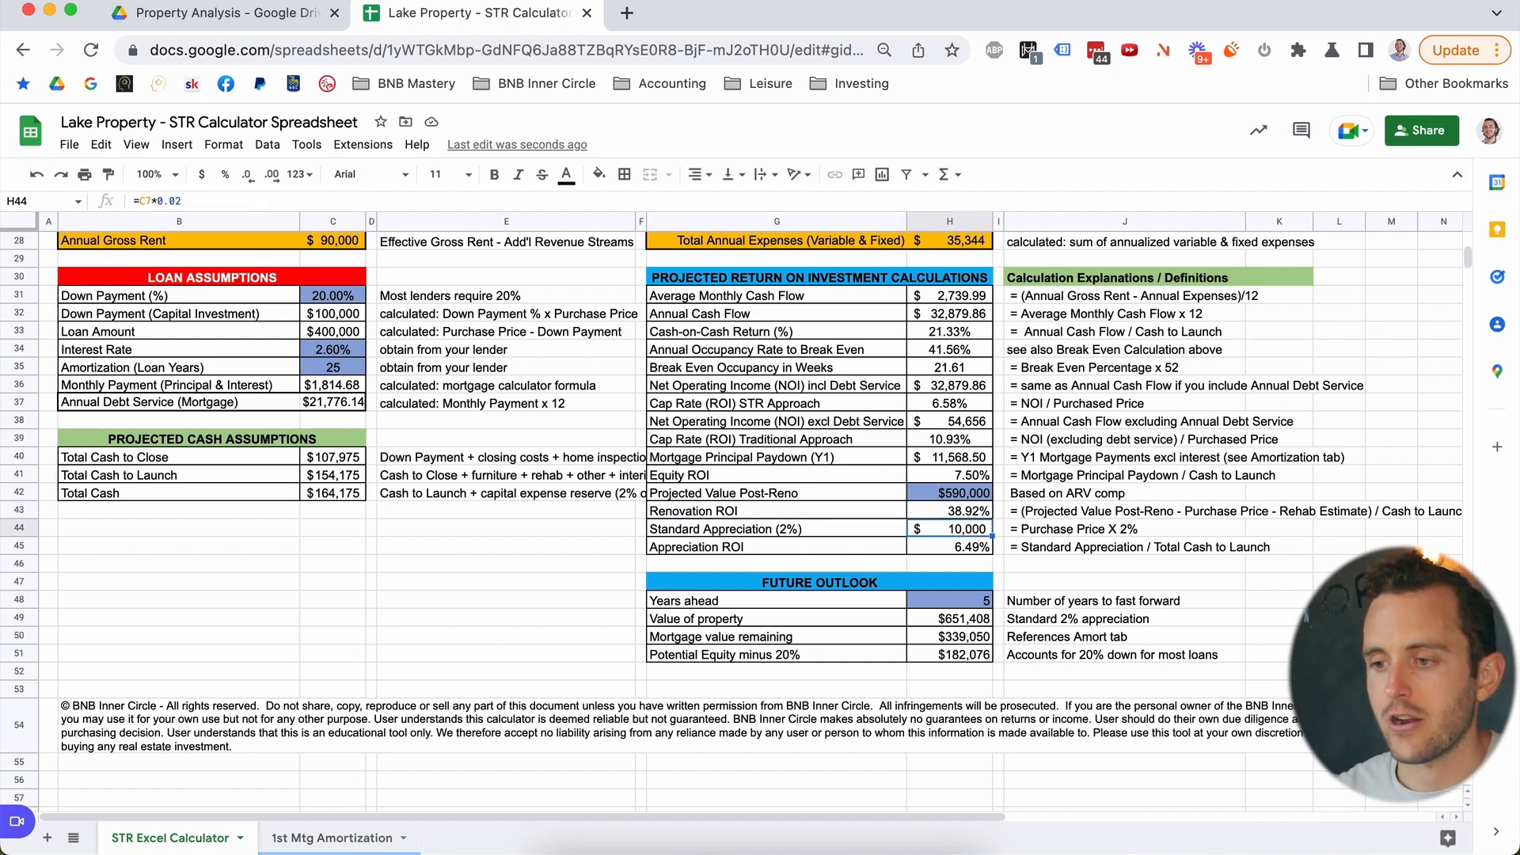
{"action": "key", "text": "Right"}
{"action": "key", "text": "Down"}
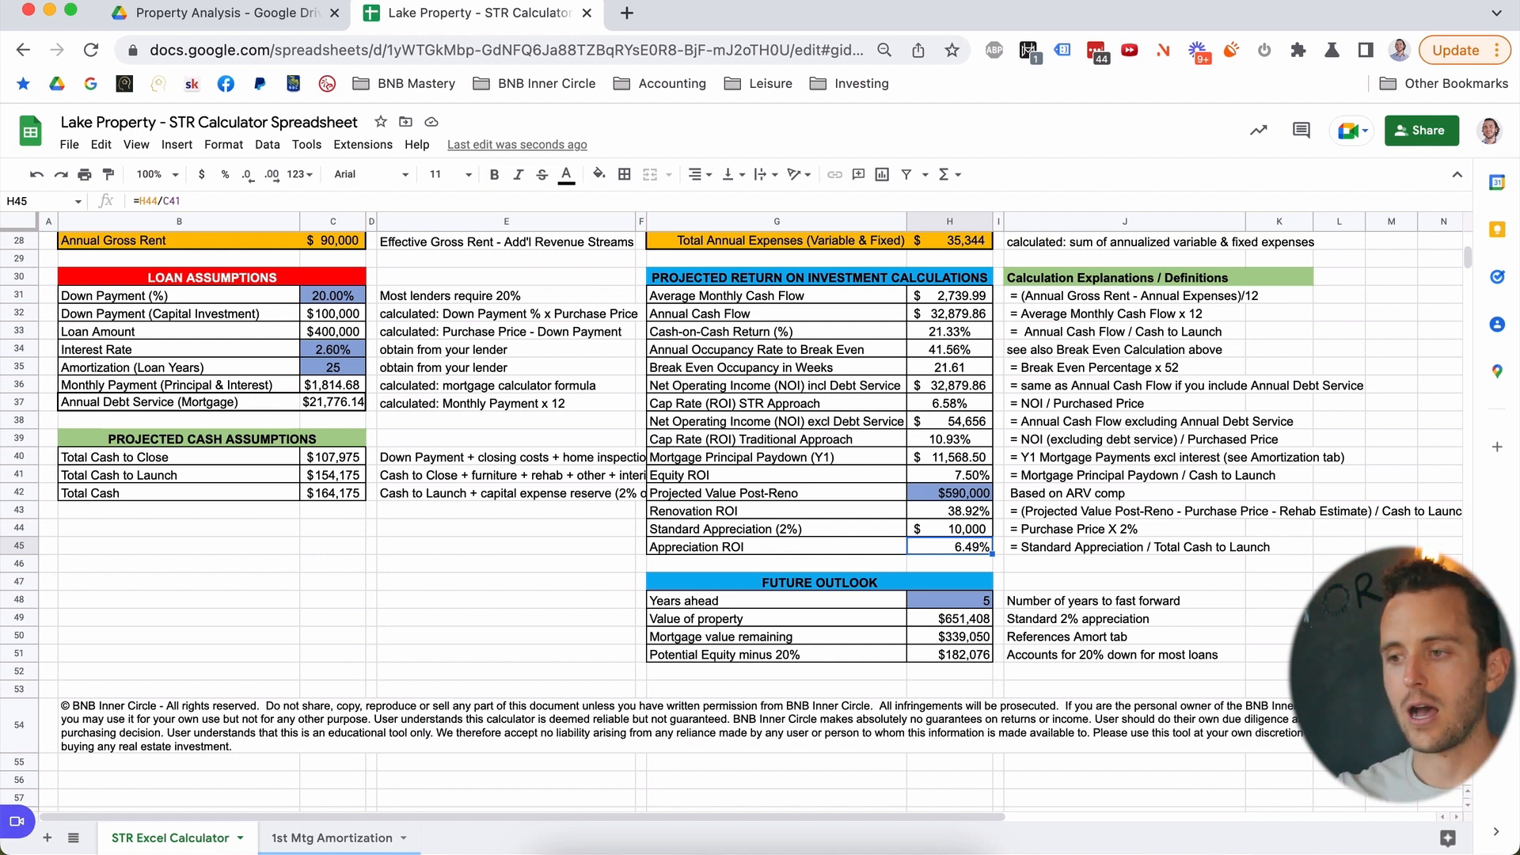
{"action": "scroll", "coordinate": [1028, 367], "scroll_direction": "up", "scroll_amount": 3}
{"action": "left_click", "coordinate": [960, 459]}
{"action": "scroll", "coordinate": [961, 460], "scroll_direction": "up", "scroll_amount": 7}
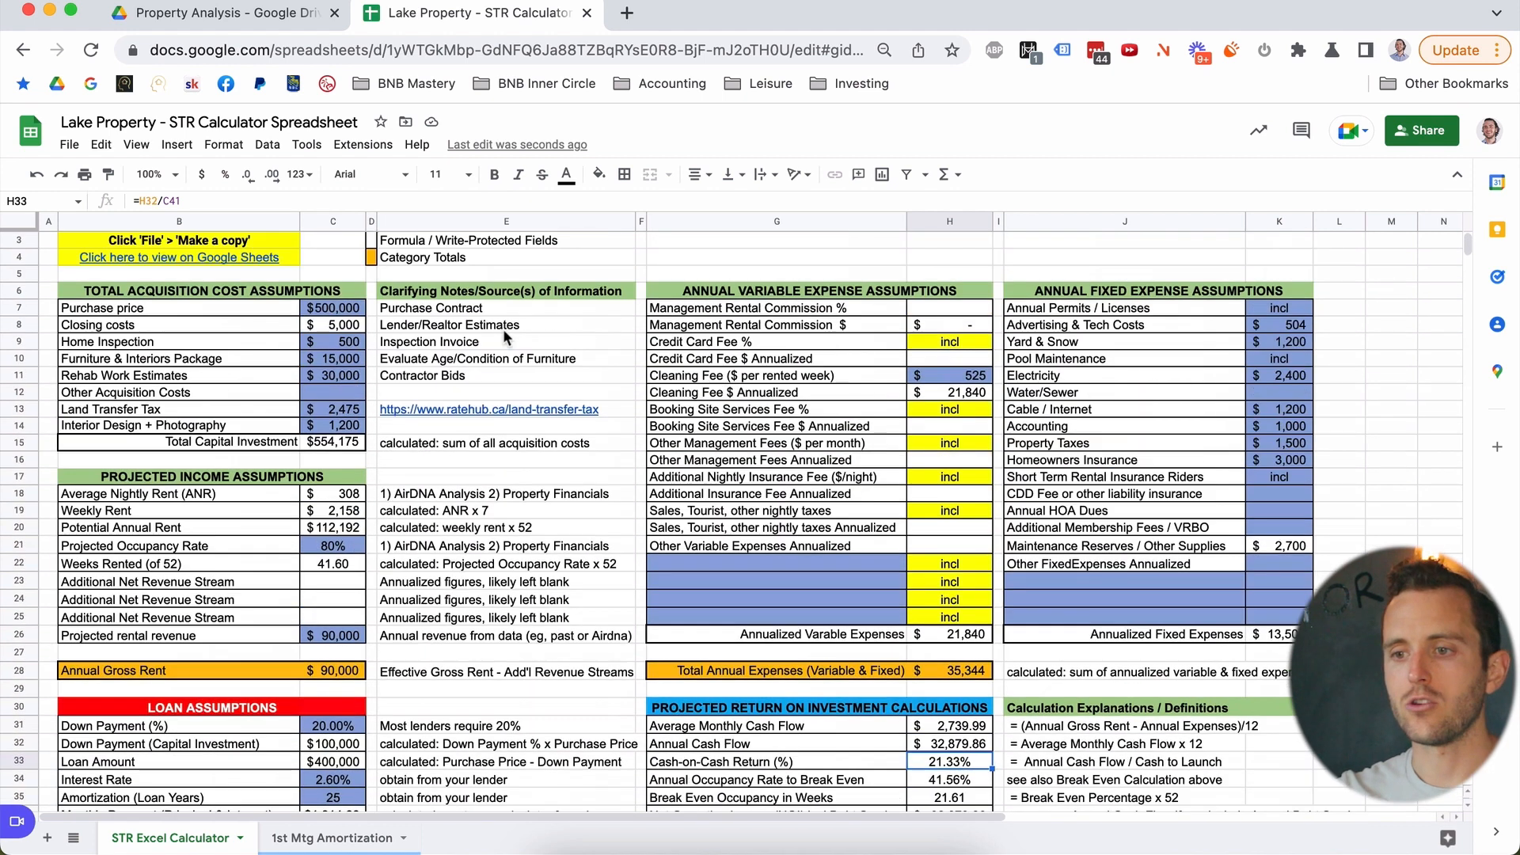
{"action": "scroll", "coordinate": [375, 367], "scroll_direction": "down", "scroll_amount": 6}
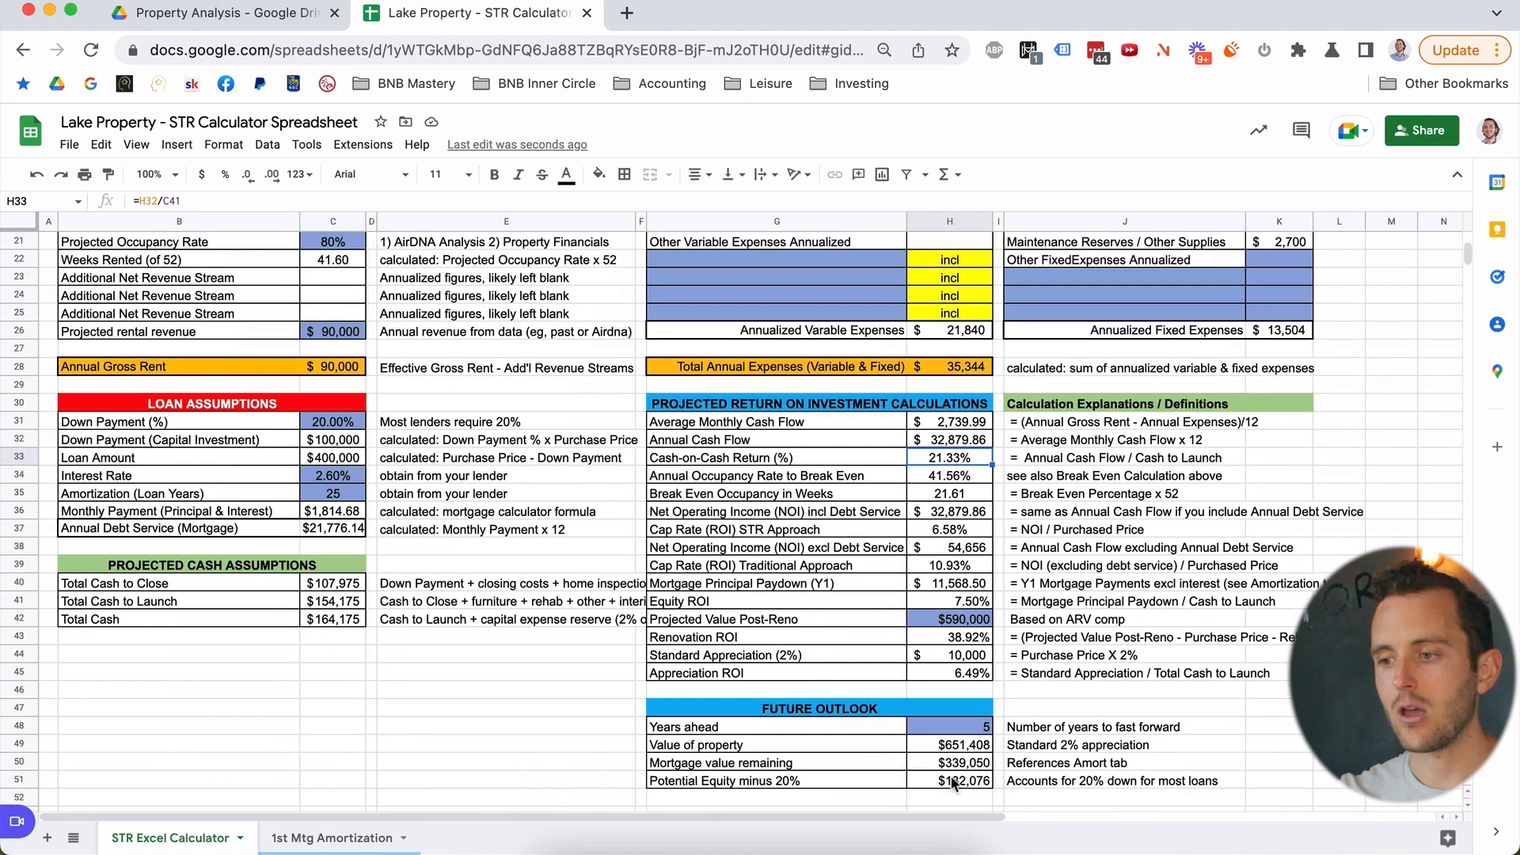
{"action": "left_click", "coordinate": [970, 639]}
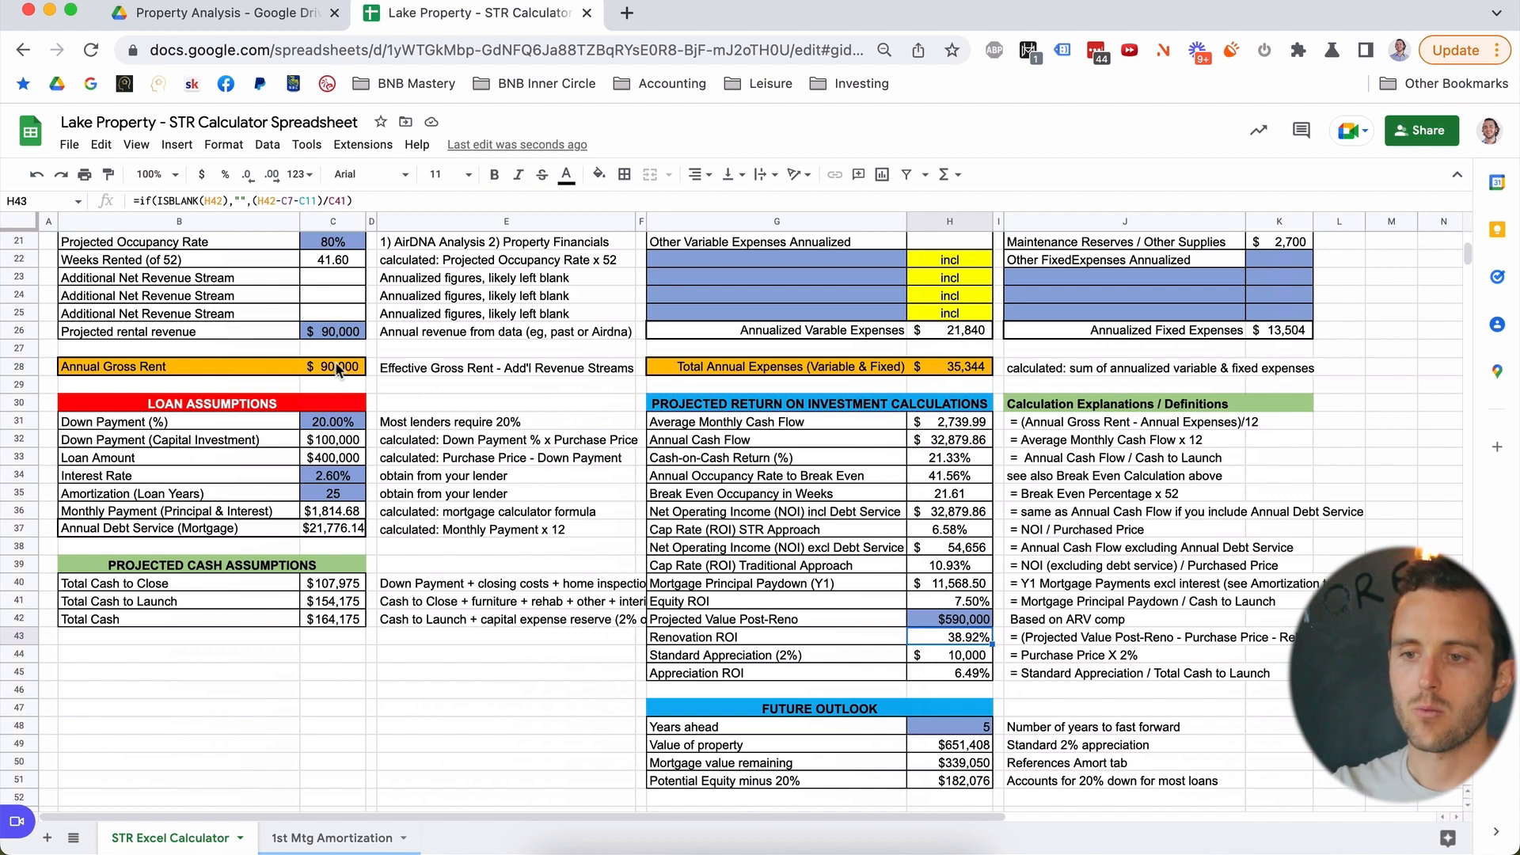
Review the projected rental revenue and the future outlook's remaining mortgage value and potential equity minus 20%.
{"action": "left_click", "coordinate": [329, 336]}
{"action": "scroll", "coordinate": [329, 338], "scroll_direction": "up", "scroll_amount": 5}
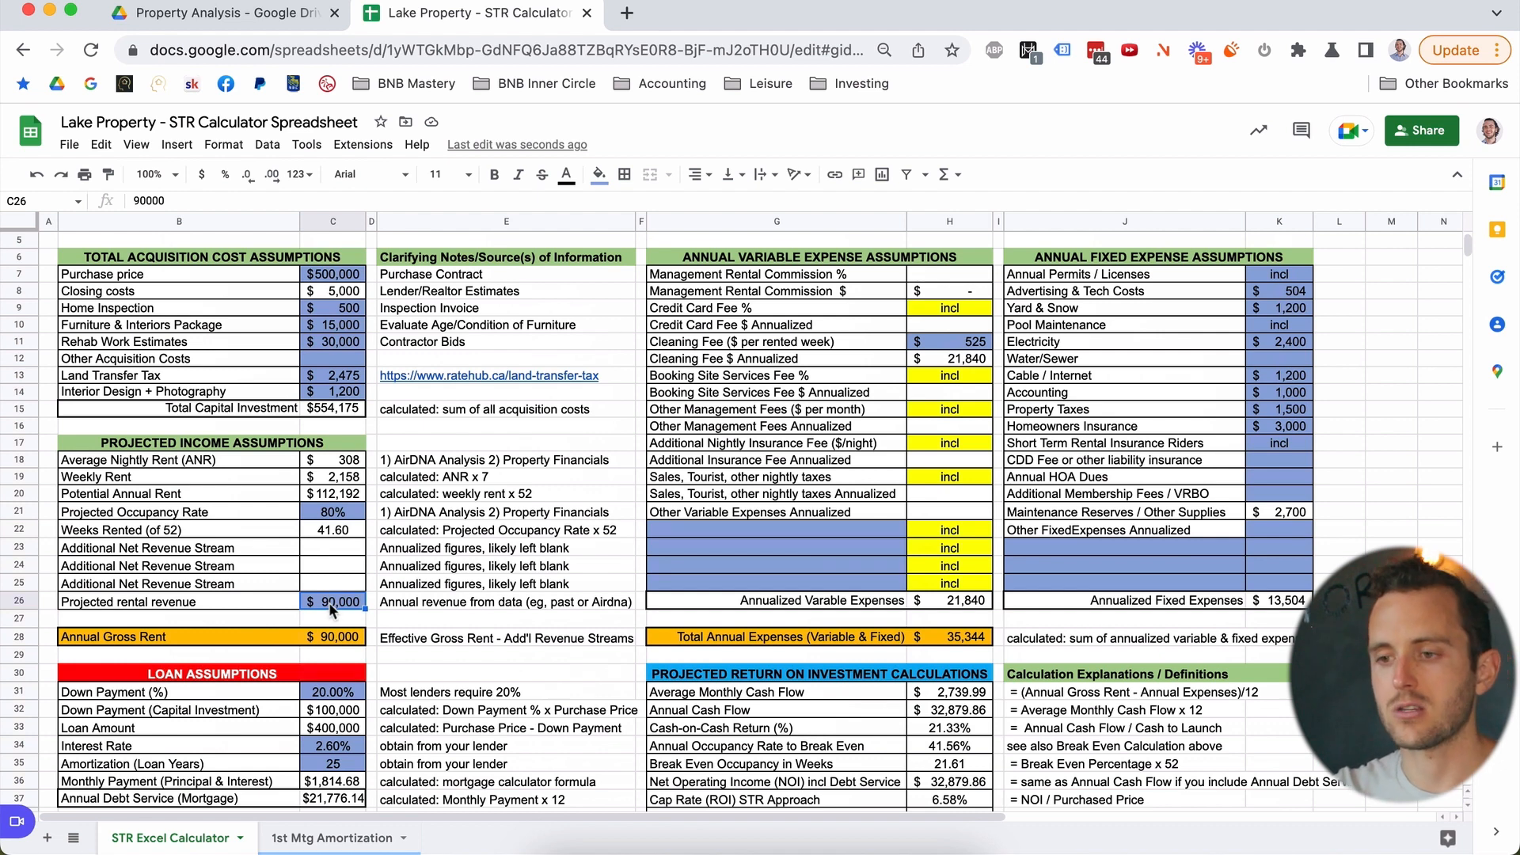
{"action": "scroll", "coordinate": [330, 602], "scroll_direction": "down", "scroll_amount": 5}
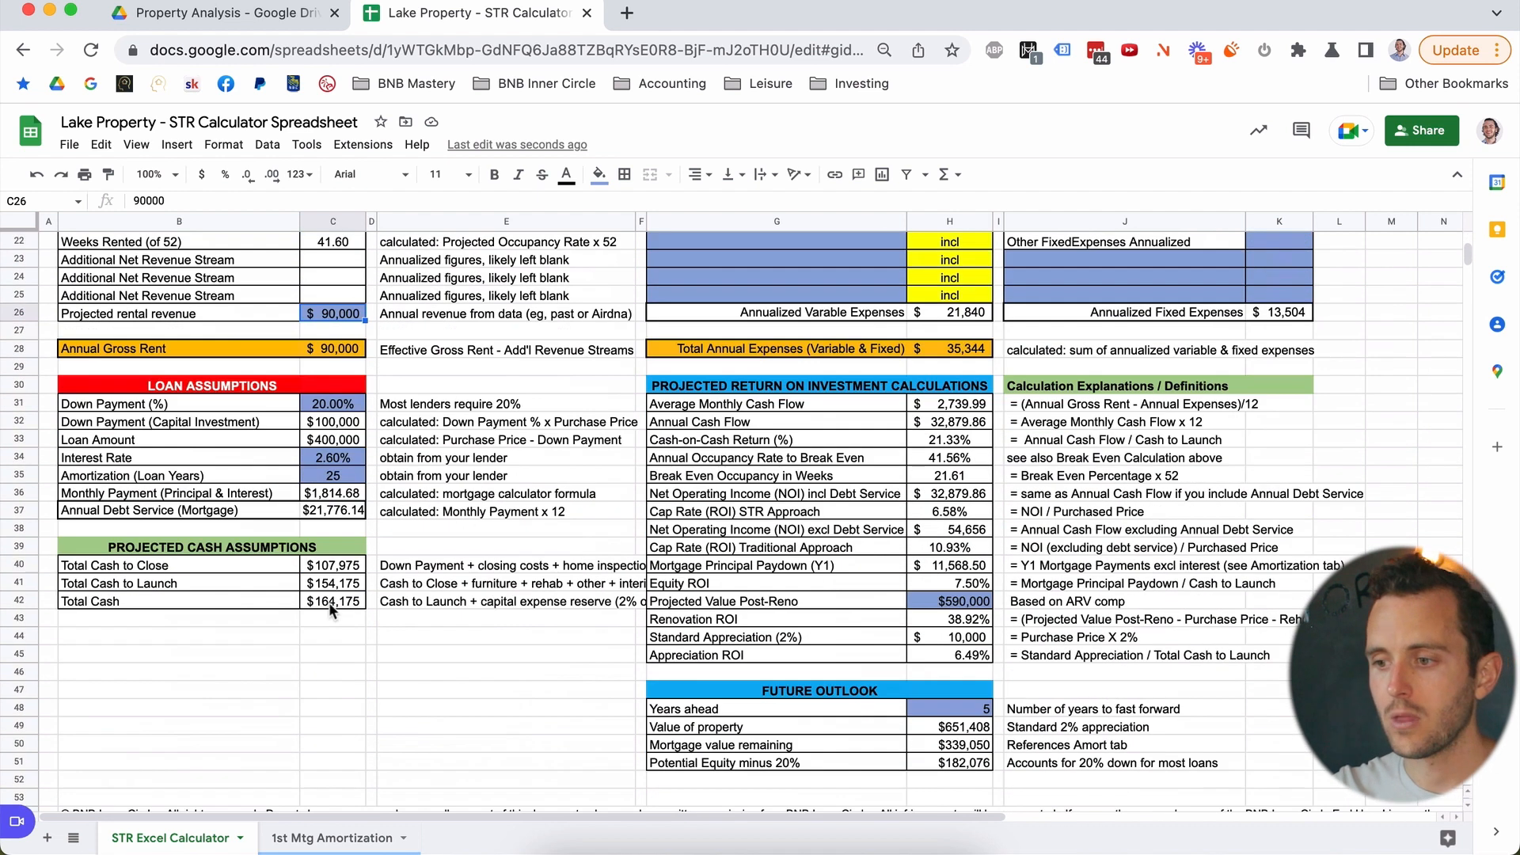
{"action": "scroll", "coordinate": [329, 610], "scroll_direction": "down", "scroll_amount": 2}
{"action": "scroll", "coordinate": [330, 611], "scroll_direction": "up", "scroll_amount": 1}
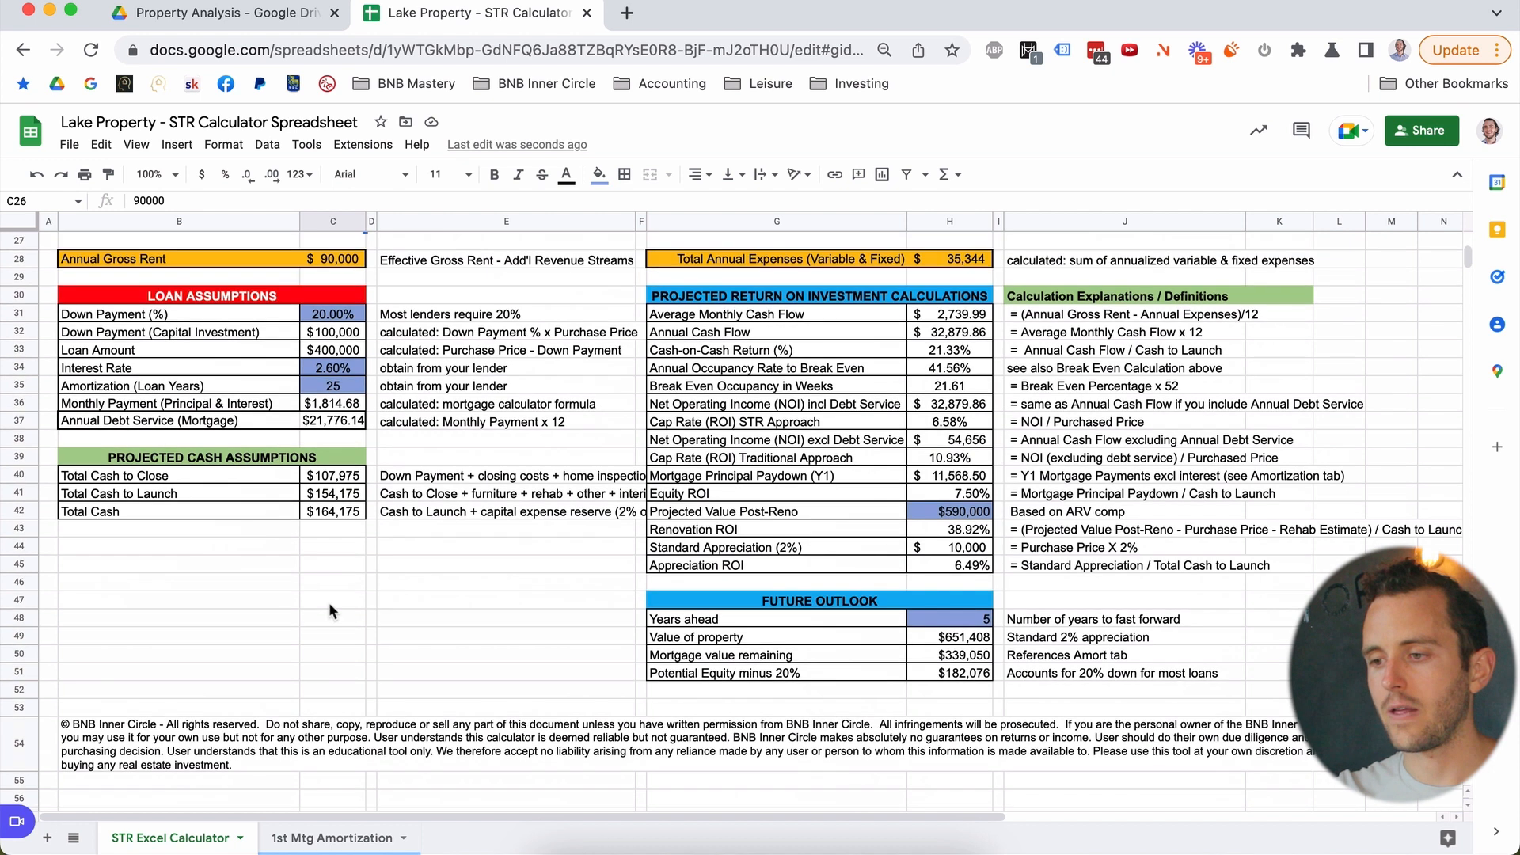
{"action": "left_click", "coordinate": [962, 662]}
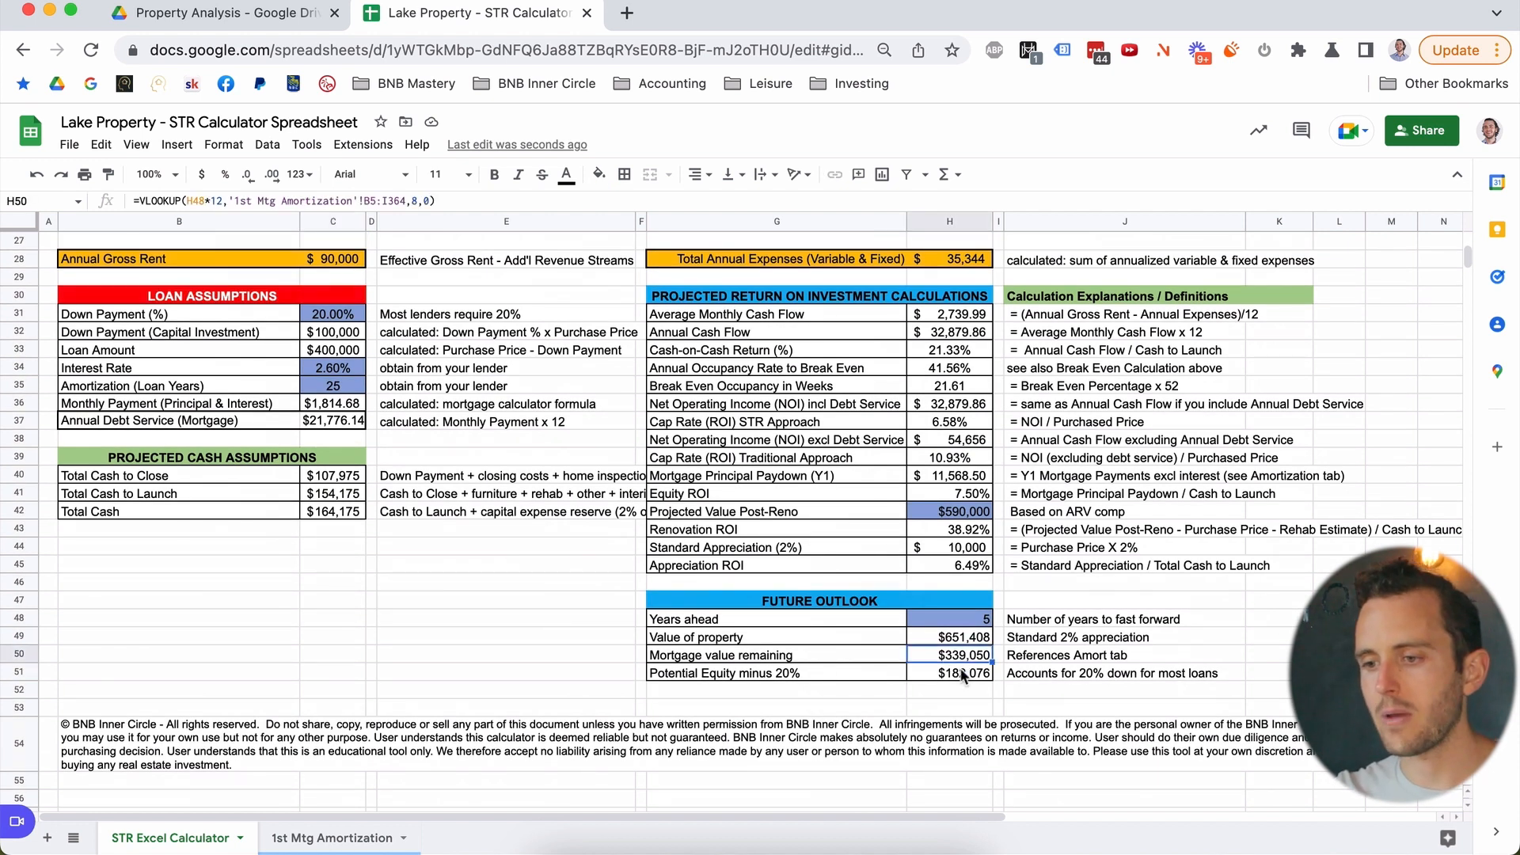
{"action": "left_click", "coordinate": [963, 674]}
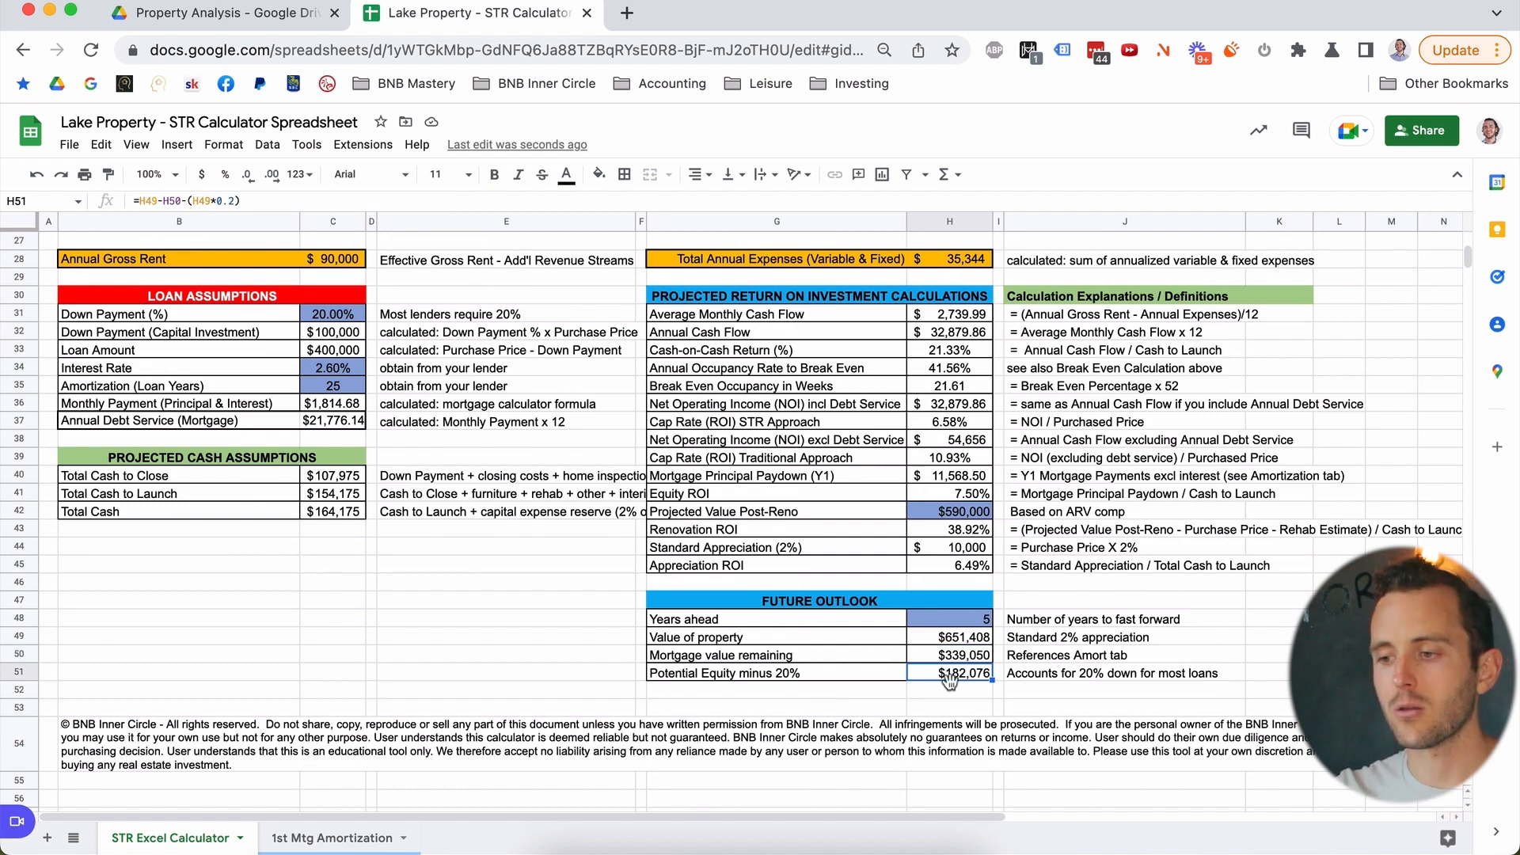
Review the whole calculator from the acquisition cost assumptions and purchase price down through the income, loan, cash and return on investment sections.
{"action": "scroll", "coordinate": [950, 681], "scroll_direction": "up", "scroll_amount": 4}
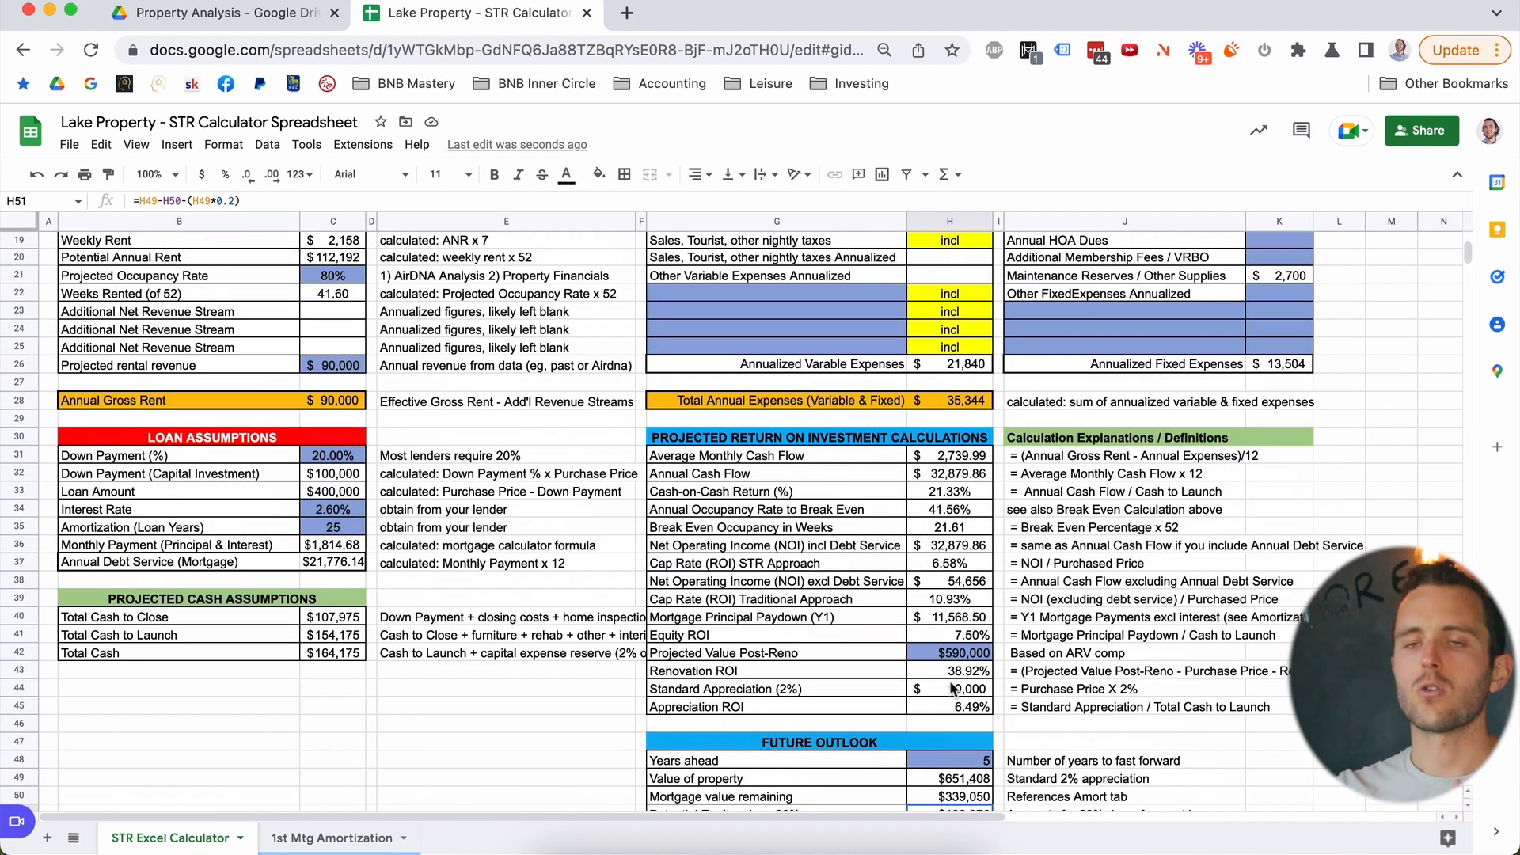
{"action": "scroll", "coordinate": [956, 764], "scroll_direction": "up", "scroll_amount": 6}
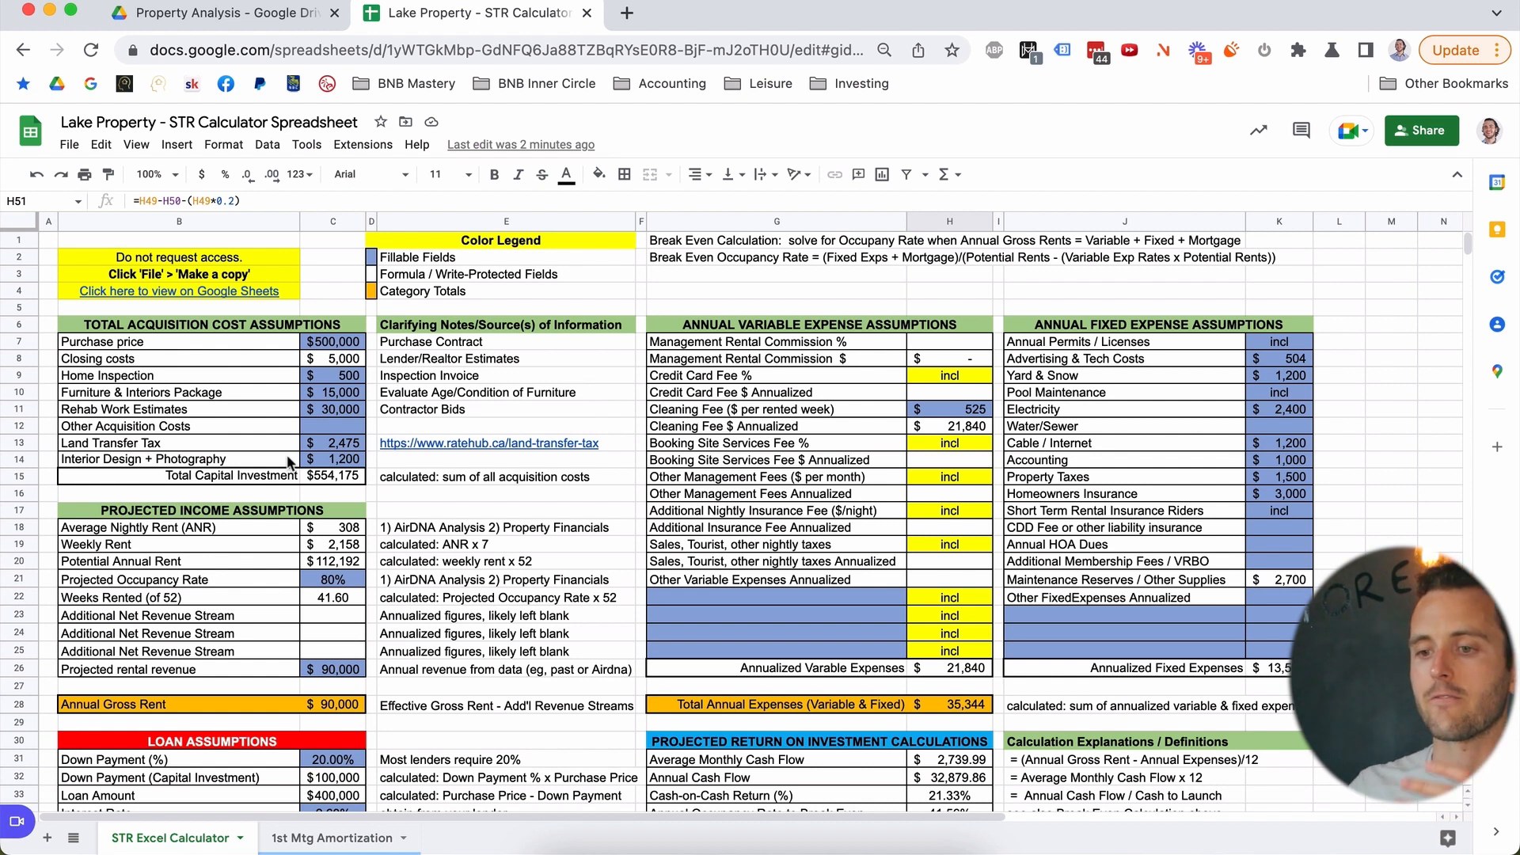
{"action": "scroll", "coordinate": [289, 463], "scroll_direction": "down", "scroll_amount": 3}
{"action": "scroll", "coordinate": [289, 463], "scroll_direction": "up", "scroll_amount": 3}
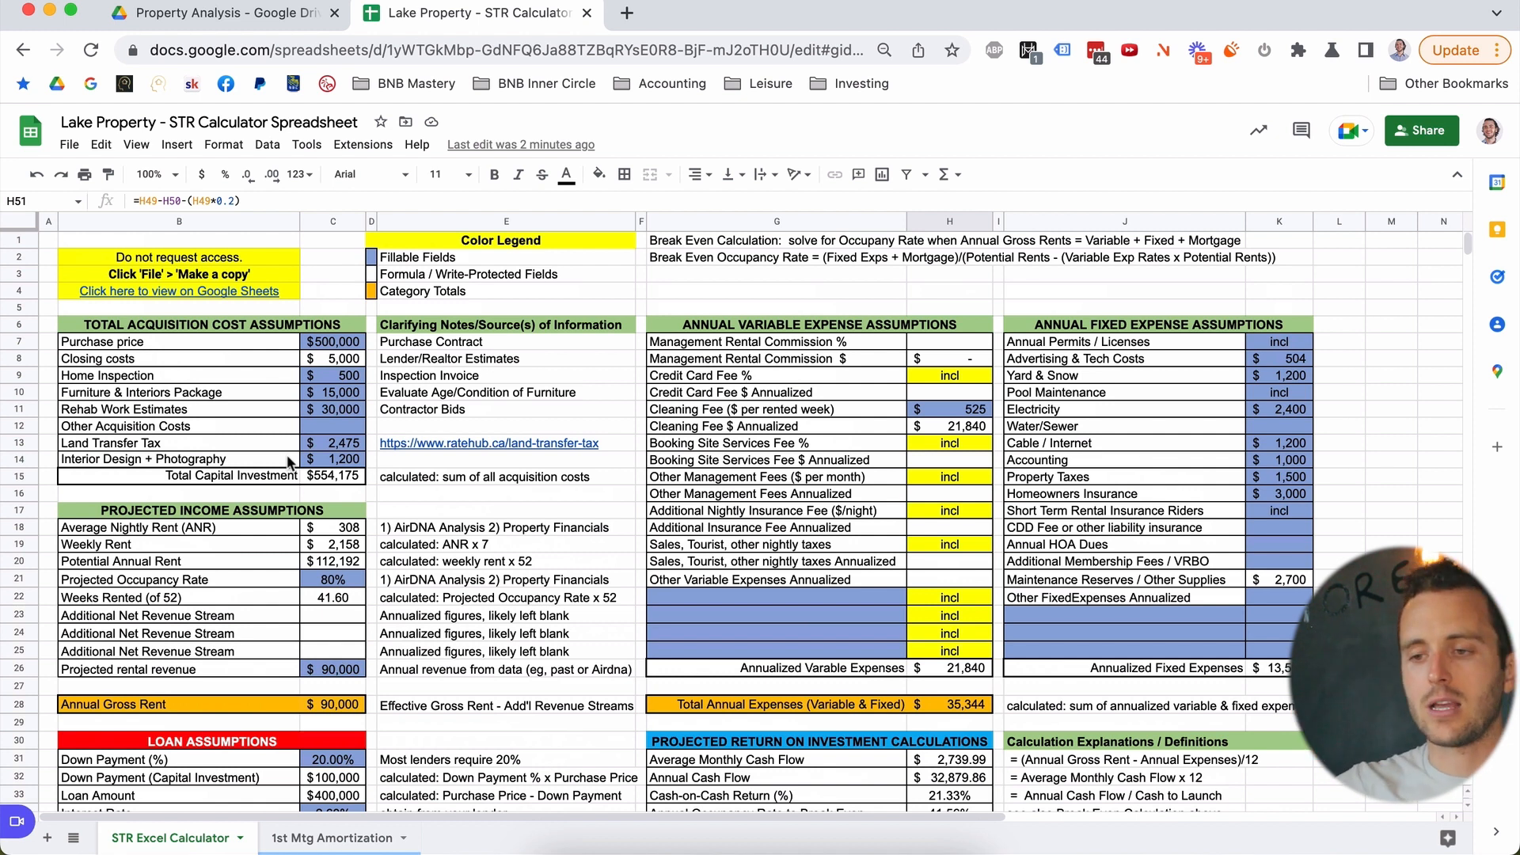
{"action": "left_click", "coordinate": [338, 345]}
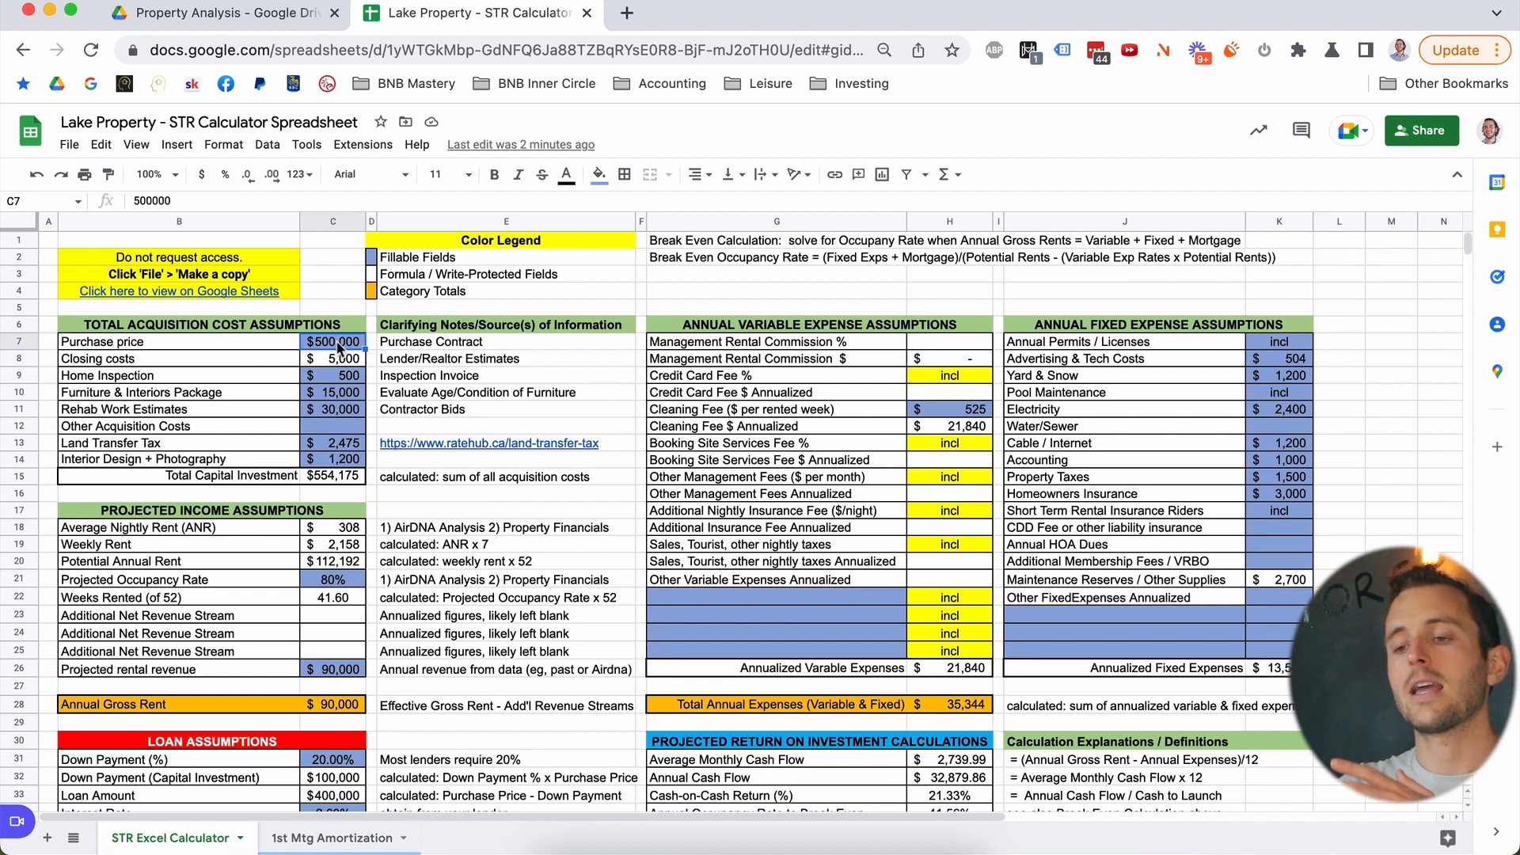
{"action": "scroll", "coordinate": [338, 347], "scroll_direction": "down", "scroll_amount": 5}
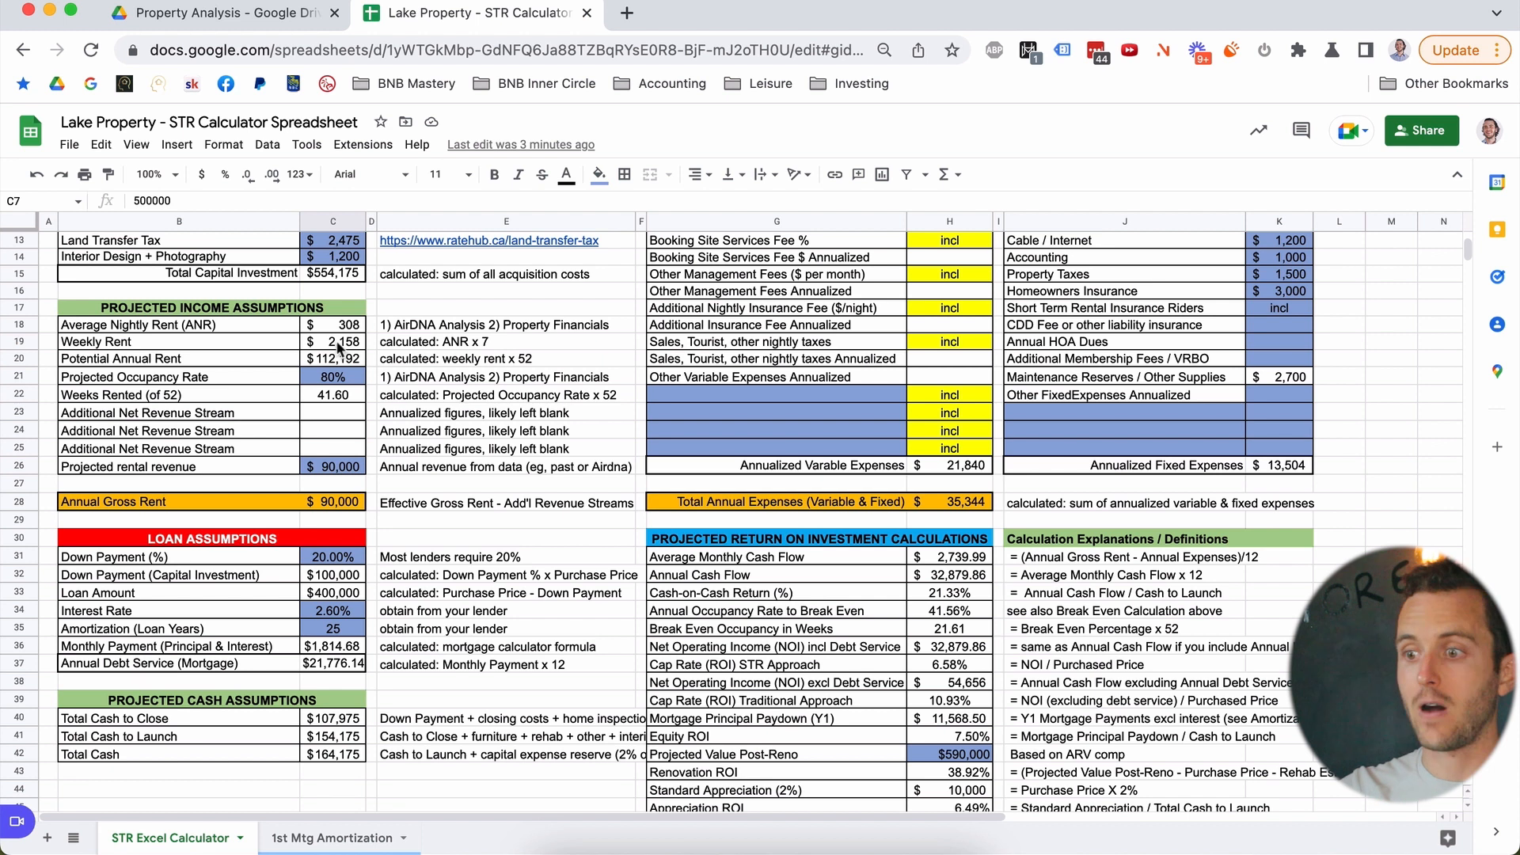
{"action": "scroll", "coordinate": [338, 347], "scroll_direction": "down", "scroll_amount": 2}
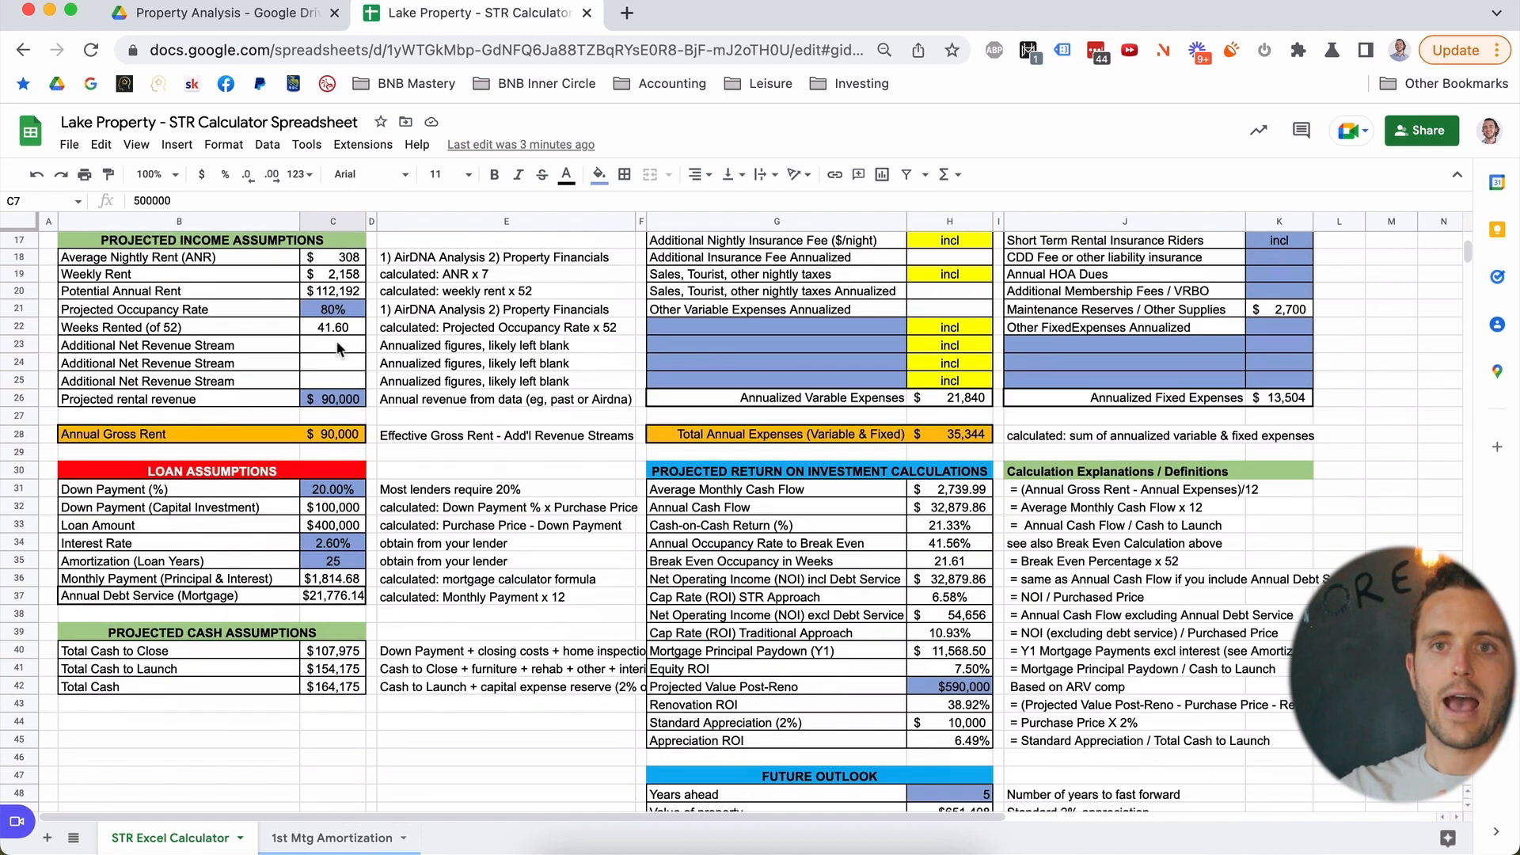
{"action": "scroll", "coordinate": [338, 347], "scroll_direction": "up", "scroll_amount": 5}
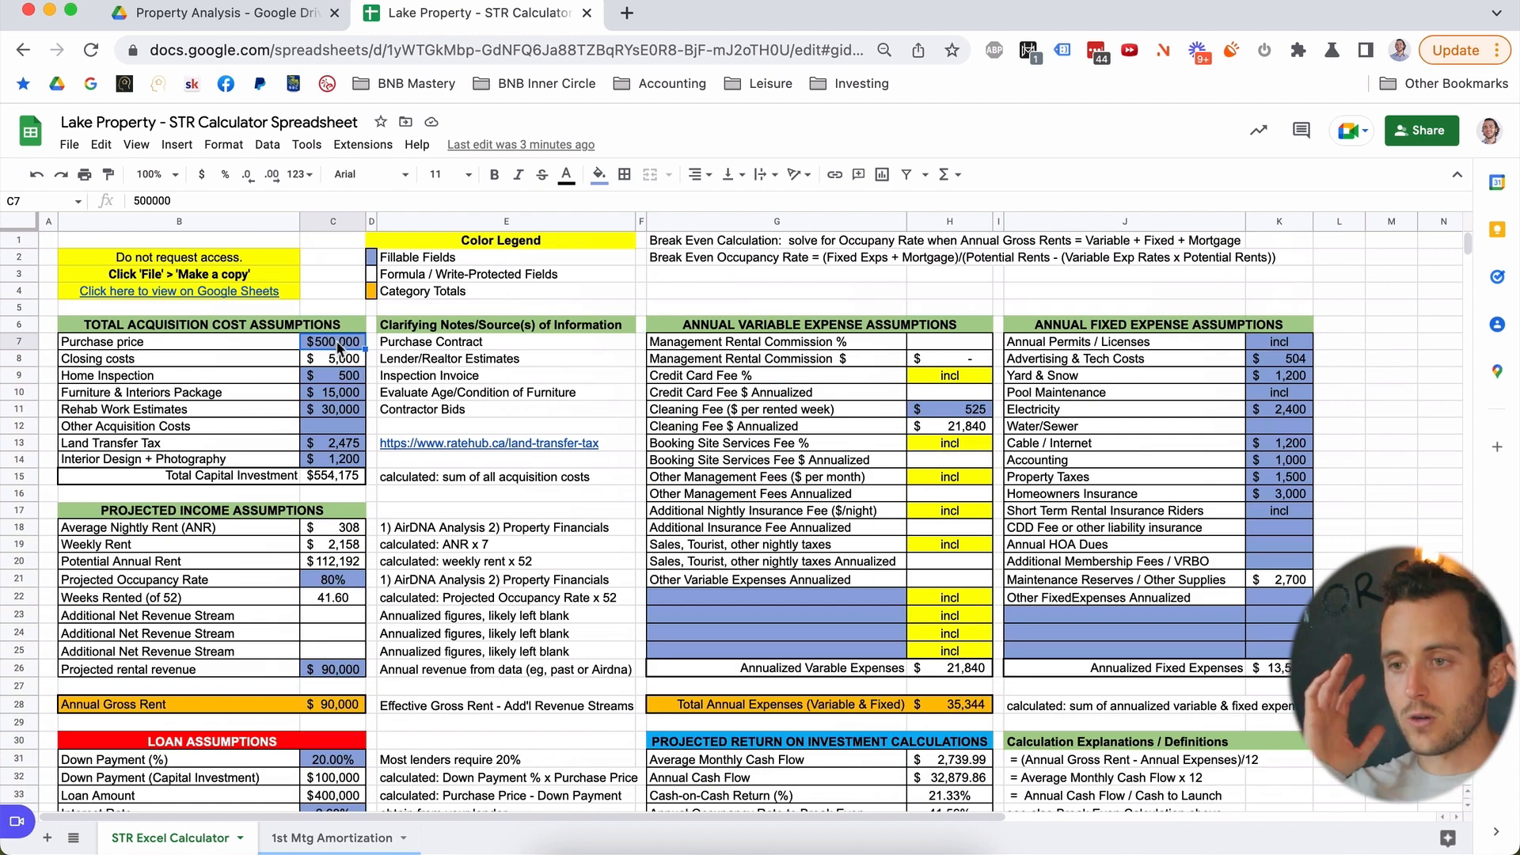